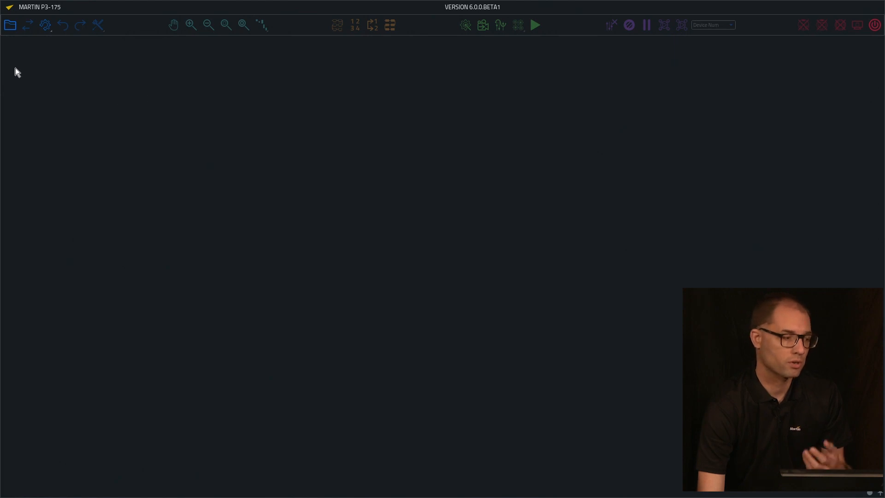
Start a new configuration named Training in the internal storage
left_click(9, 29)
left_click(490, 211)
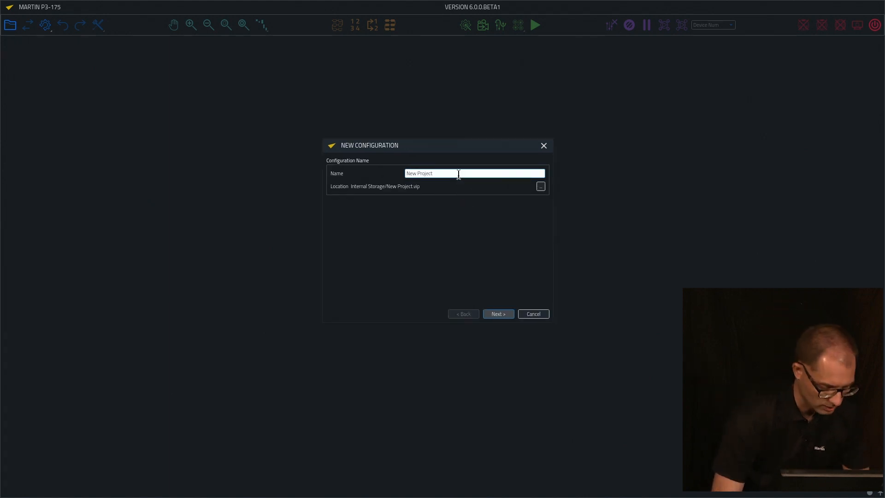
type("Training")
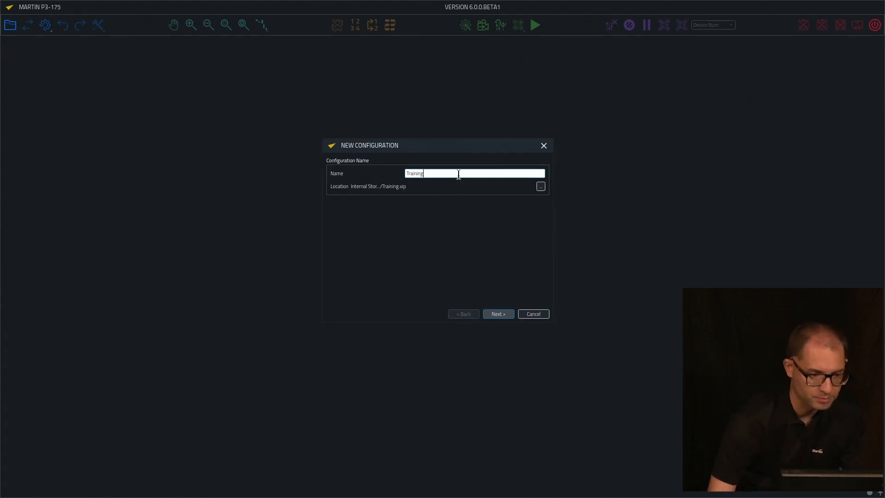
left_click(492, 315)
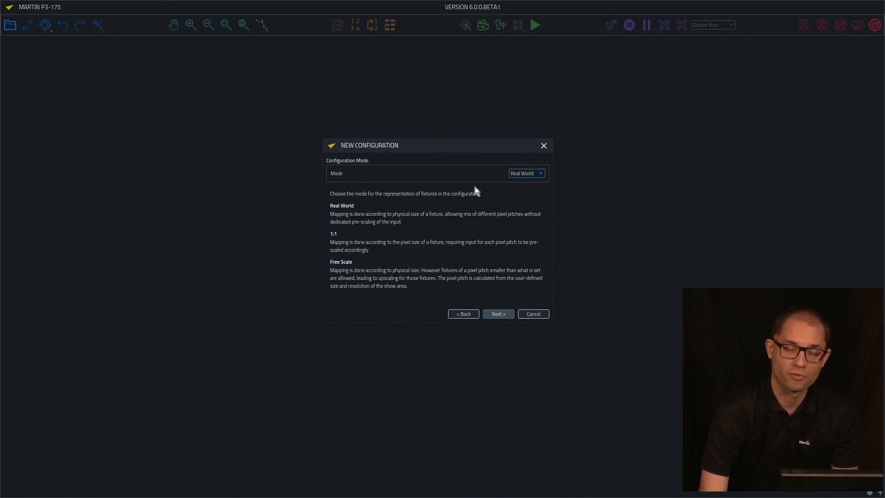
Try the 1:1 and Free Scale configuration modes, and settle on Real World
left_click(520, 174)
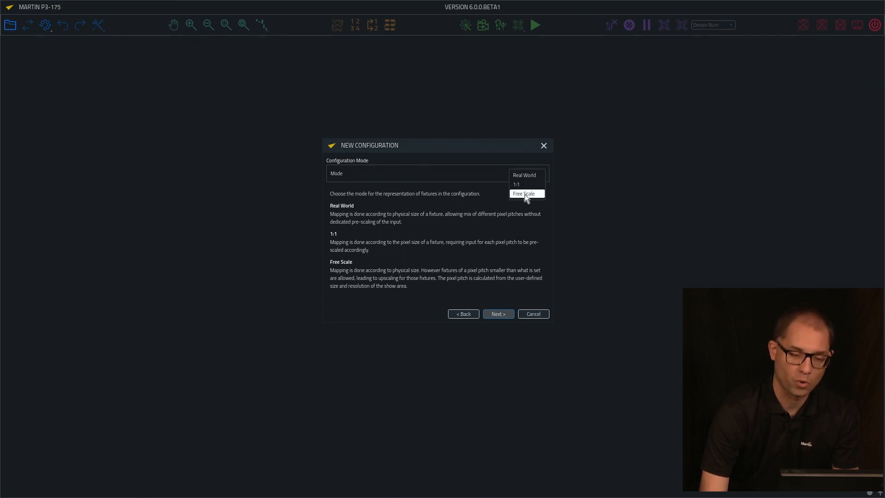
left_click(477, 178)
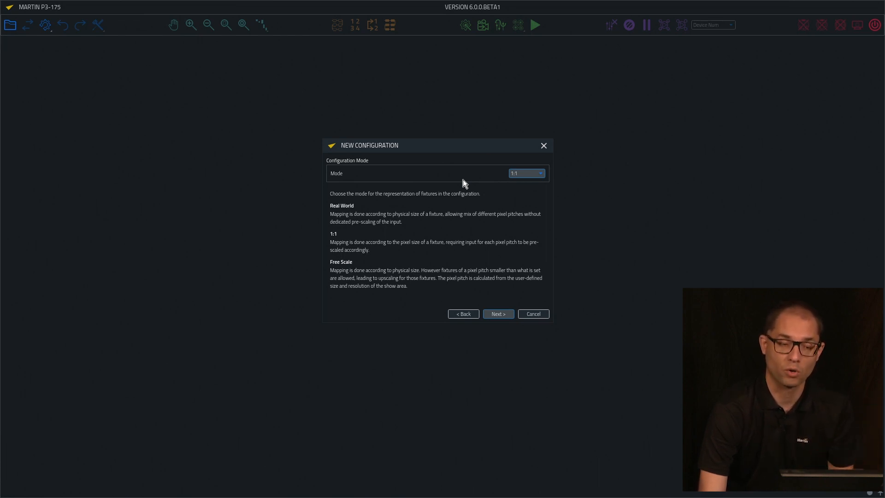
left_click(511, 174)
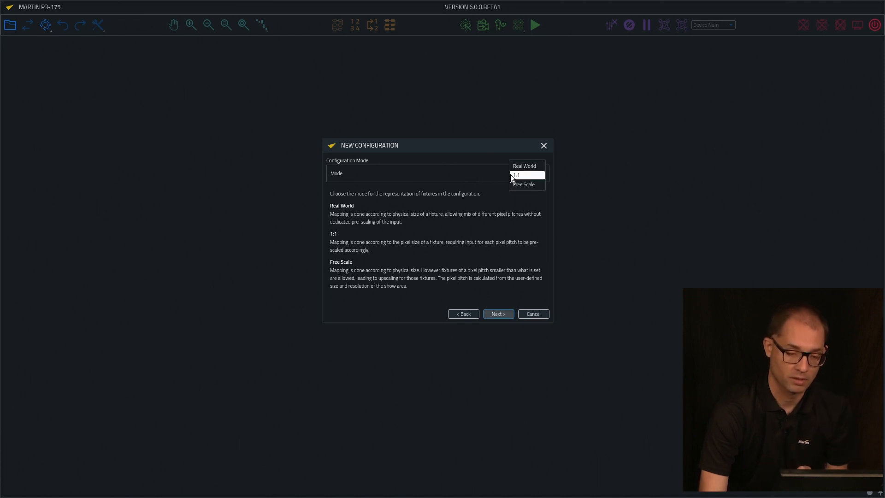
left_click(513, 182)
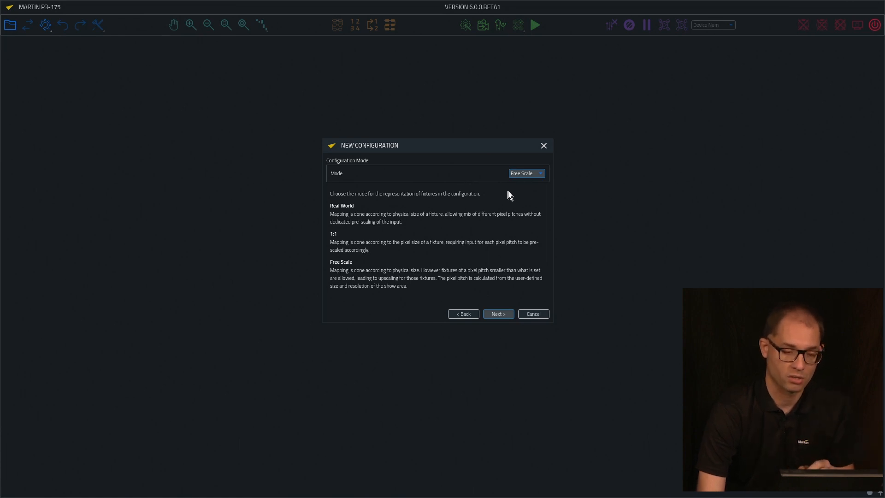
left_click(517, 174)
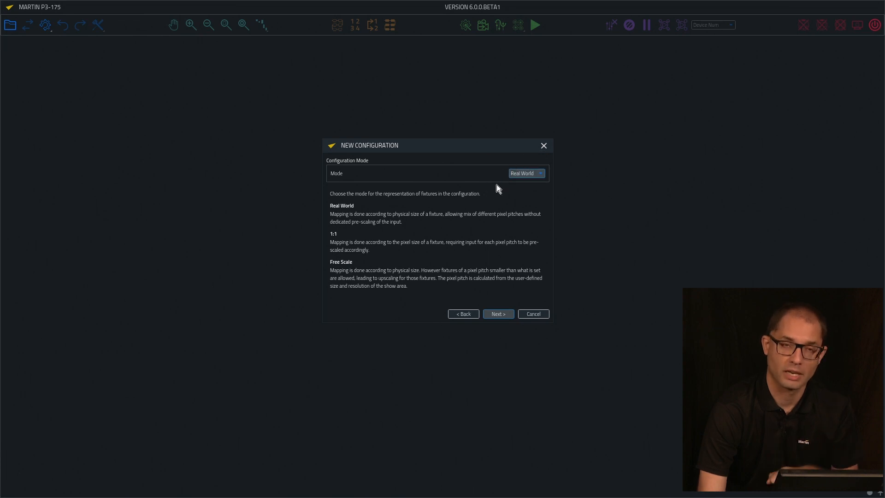
left_click(495, 311)
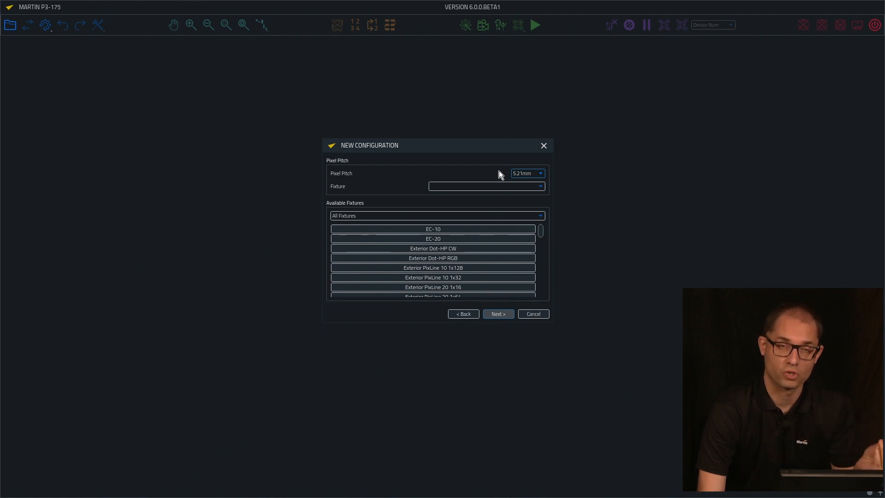
Set the configuration's pixel pitch to 10.00mm without choosing a fixture
left_click(517, 174)
left_click(518, 183)
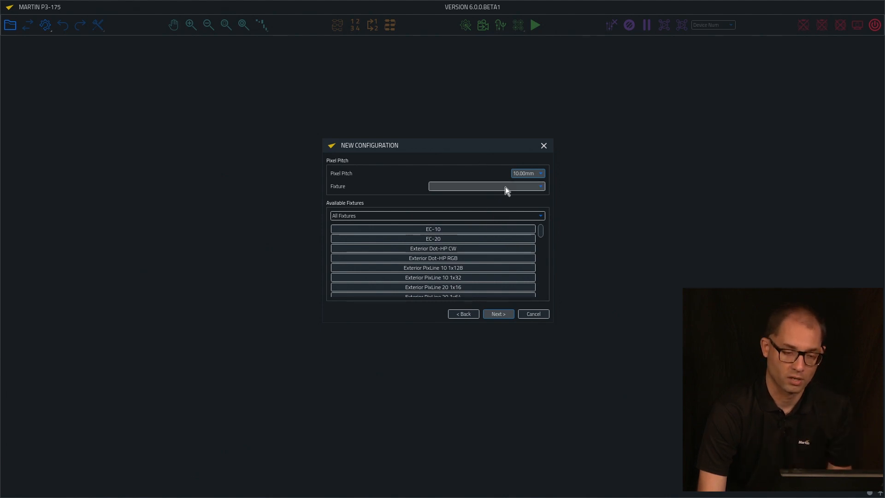
mouse_move(524, 172)
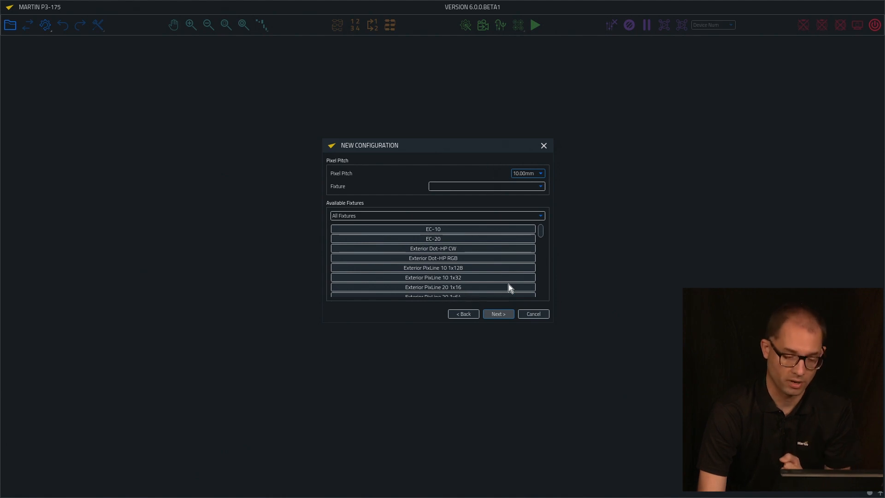
left_click(500, 313)
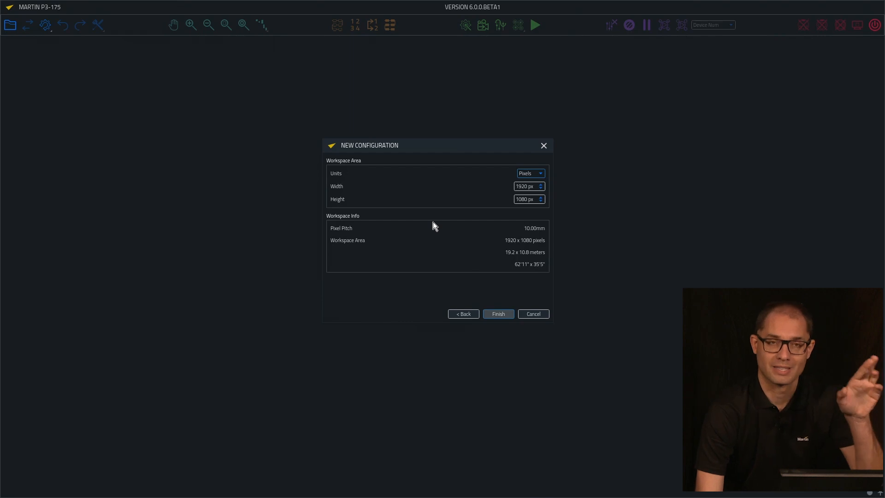
Define the workspace area in mm units with a width of 8 m and a height of 4 m, and finish creating the configuration
left_click(532, 174)
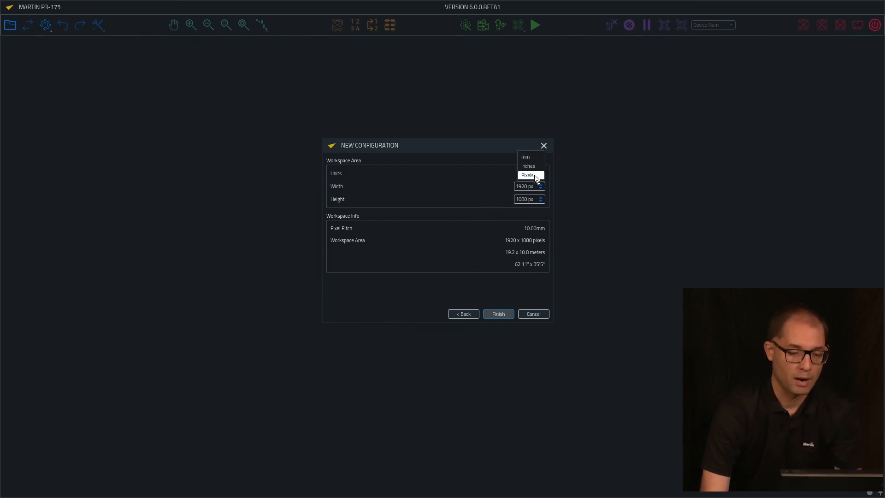
left_click(534, 160)
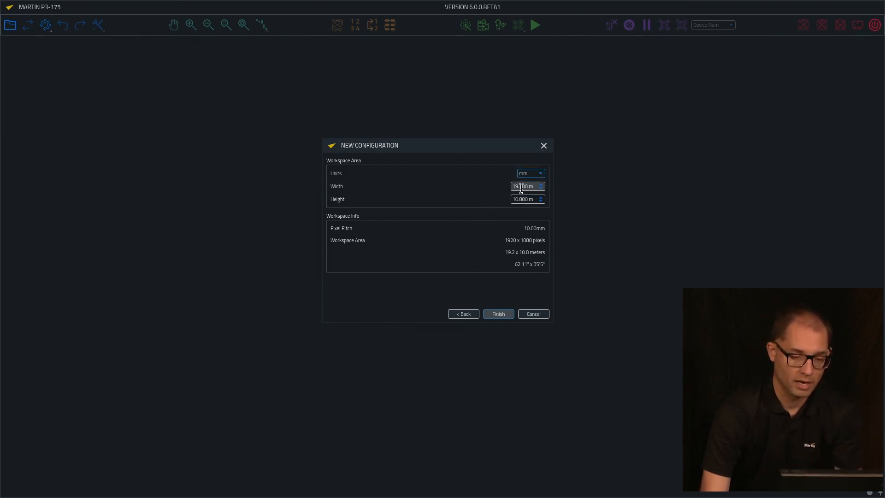
left_click_drag(528, 187, 492, 187)
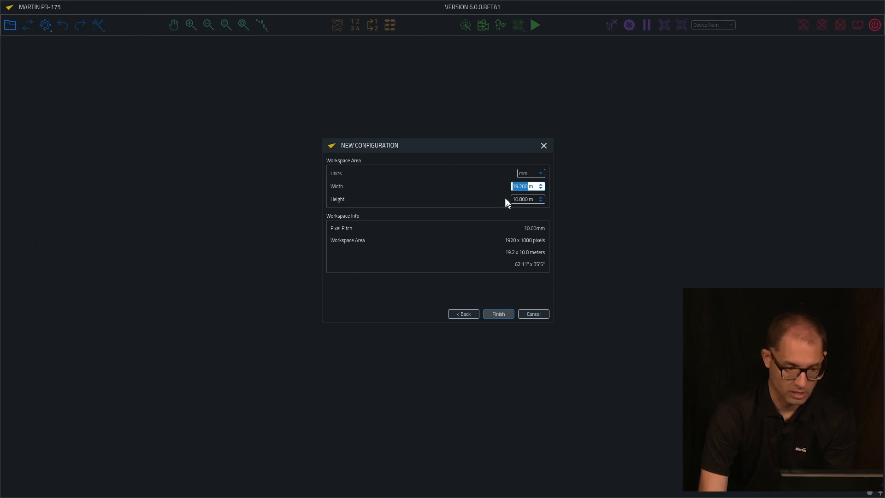
type("8")
left_click_drag(530, 199, 489, 199)
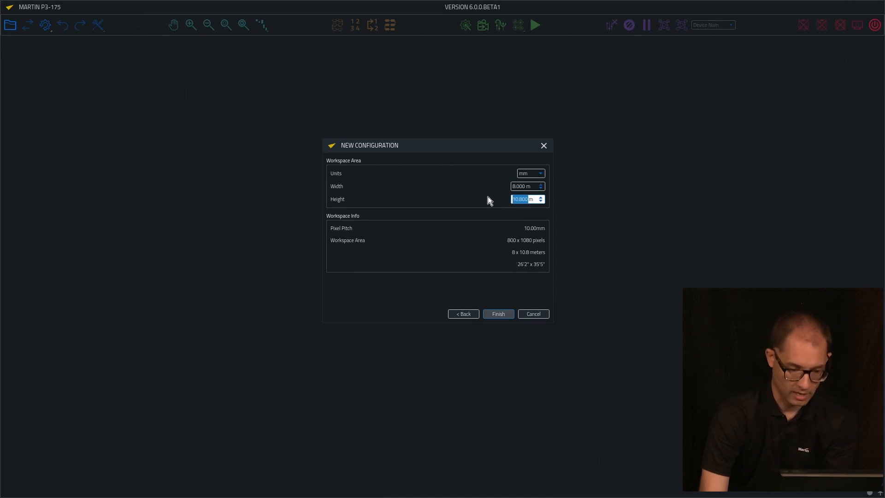
type("4")
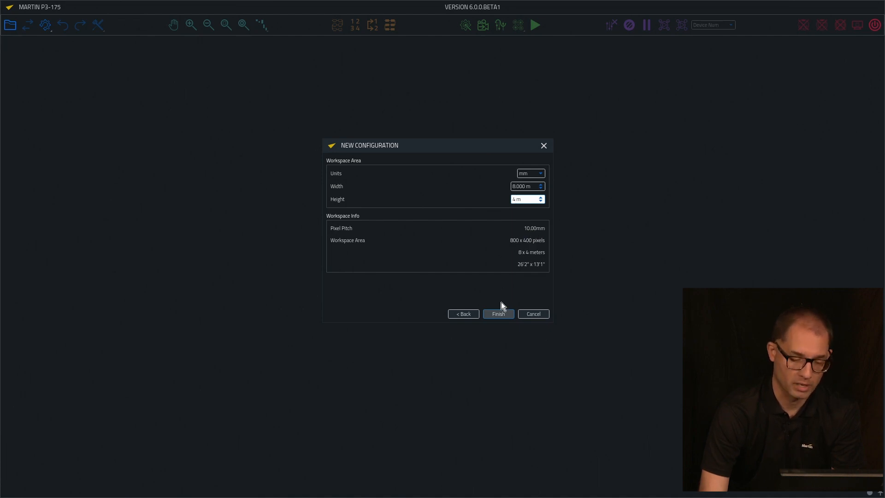
left_click(498, 314)
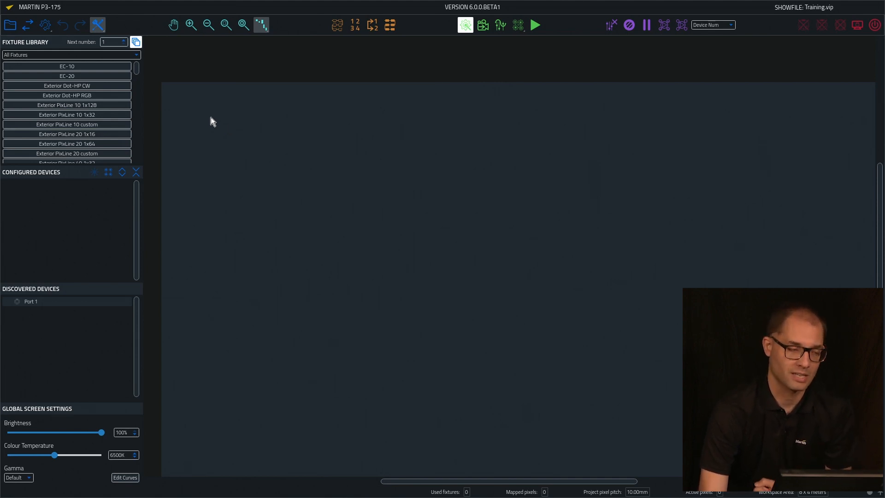
Examine the available file operations and compare the video input page with the light and motion controls page
left_click(10, 26)
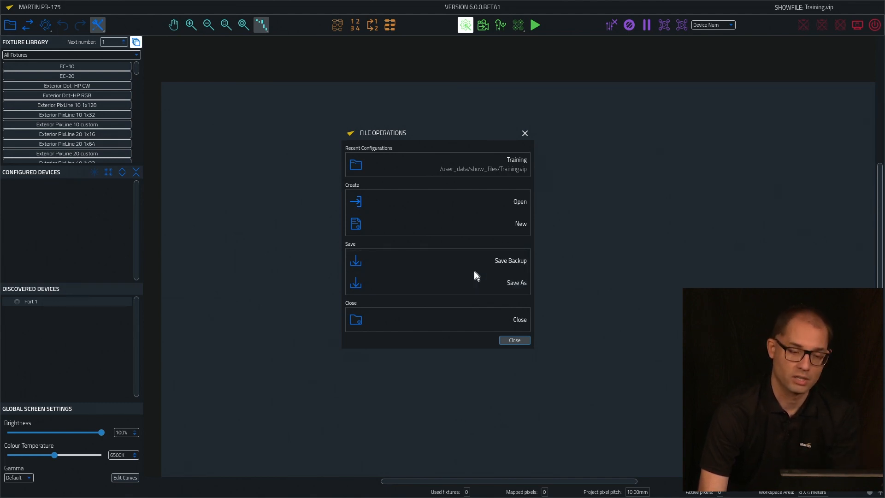
left_click(512, 339)
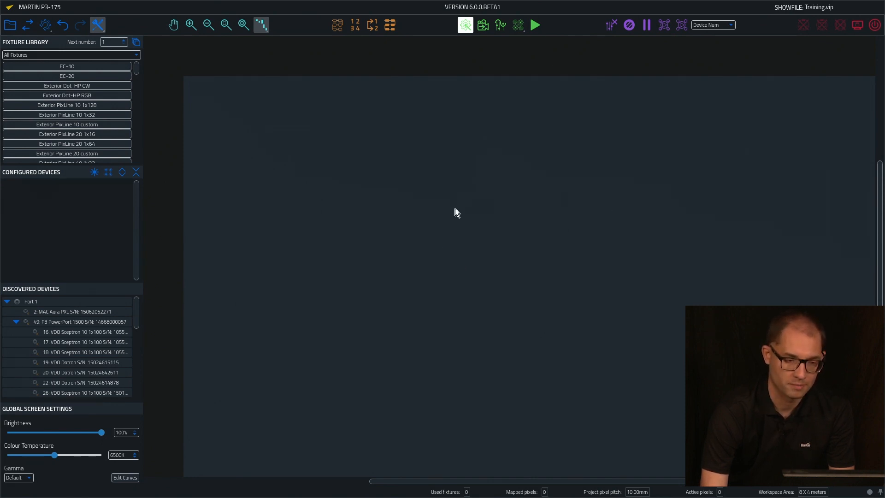
left_click(483, 26)
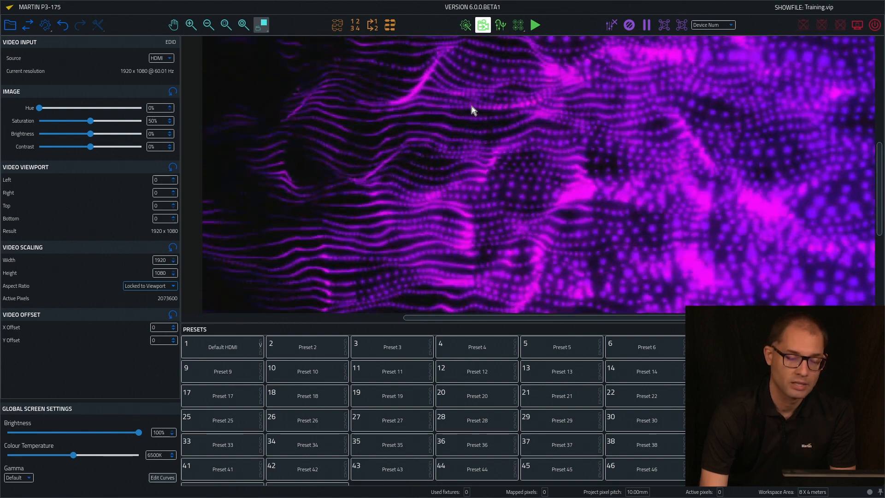
left_click(501, 26)
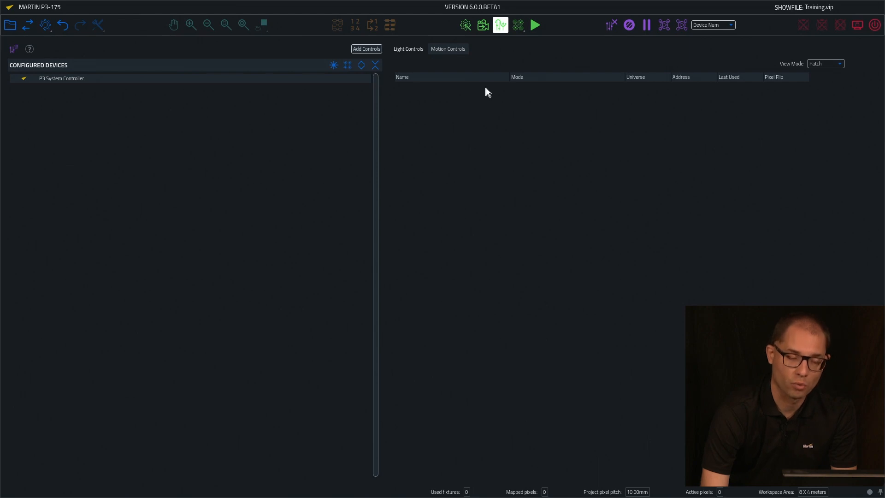
left_click(484, 25)
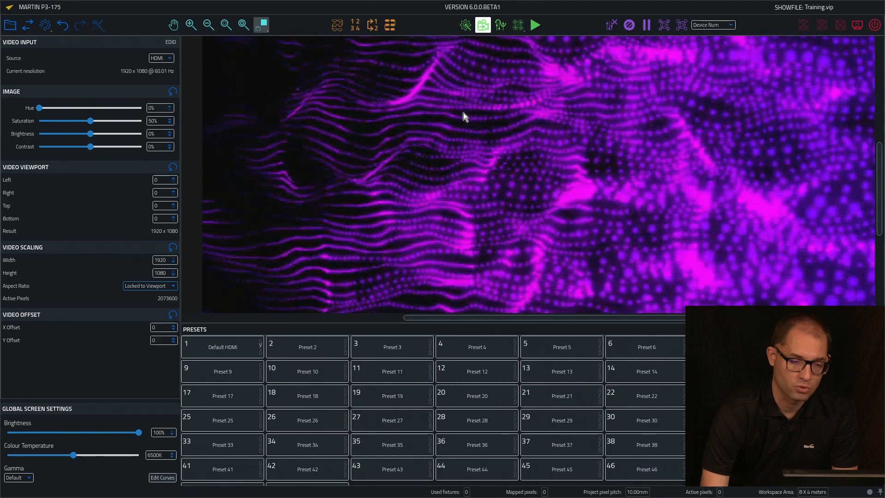
left_click(501, 26)
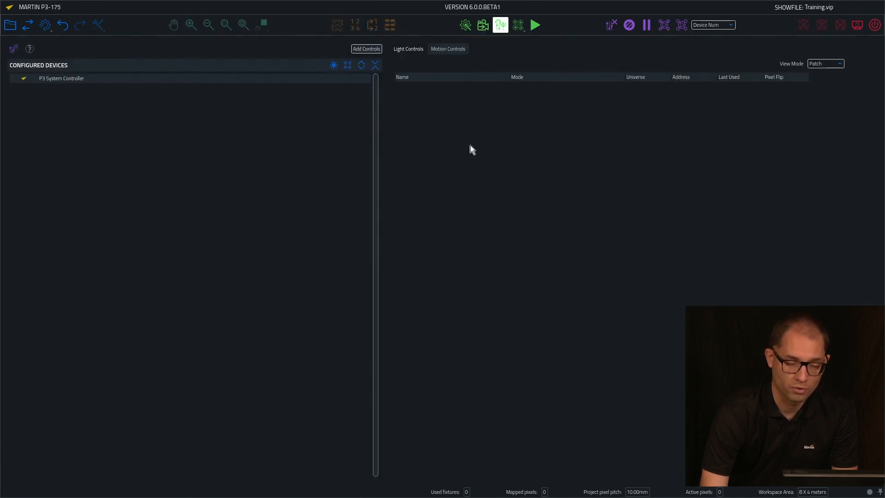
left_click(478, 29)
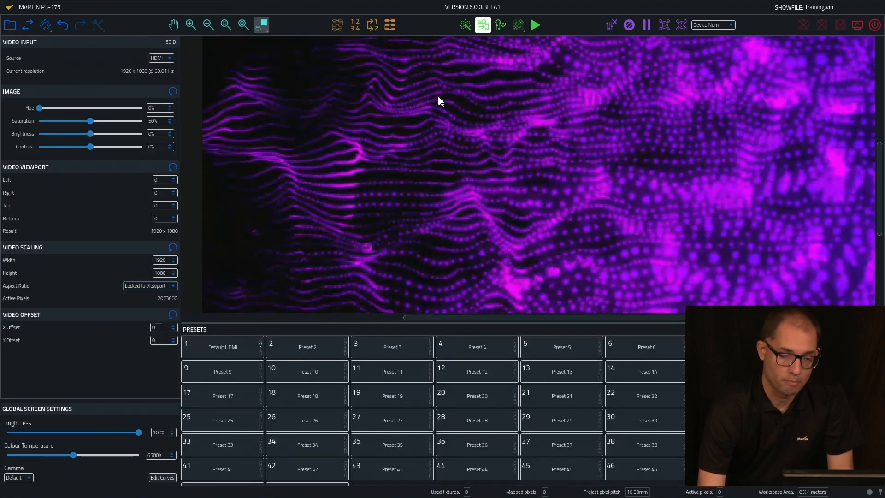
left_click(499, 27)
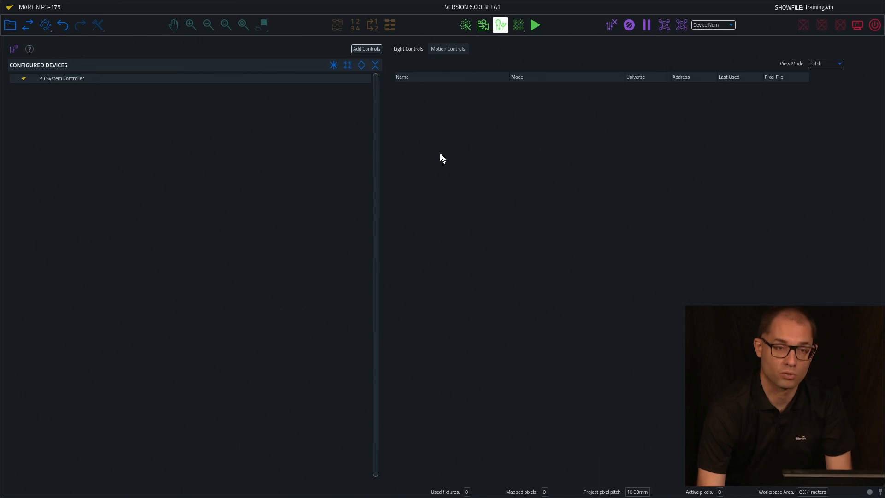
Examine the Colour Targets, Edge Compensation and Thermal Throttling pages, and return to the fixture workspace
left_click(519, 26)
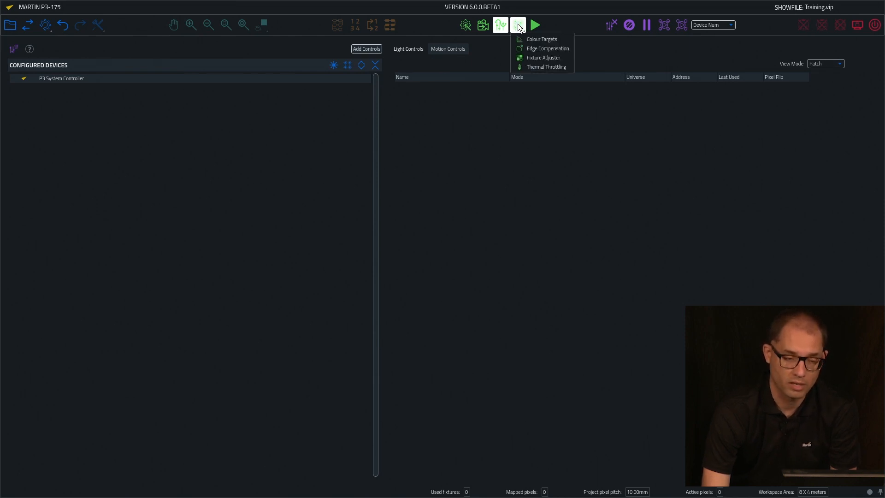
left_click(536, 40)
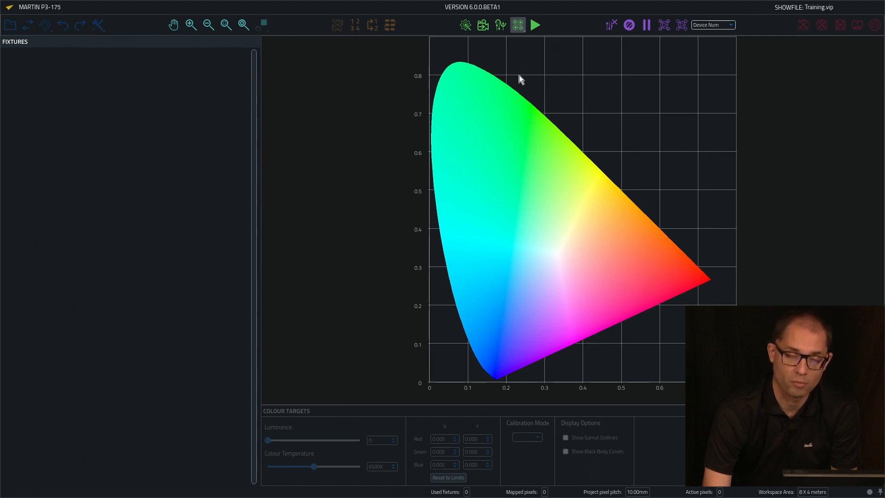
left_click(517, 26)
left_click(545, 48)
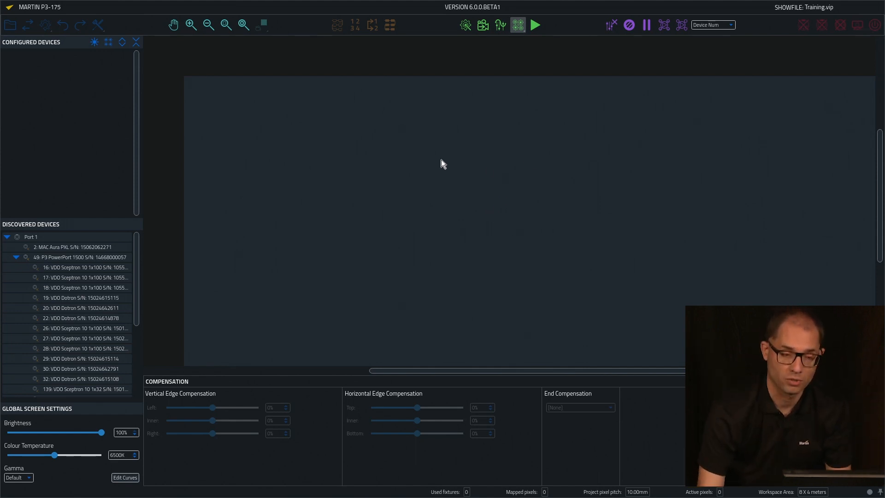
left_click(518, 25)
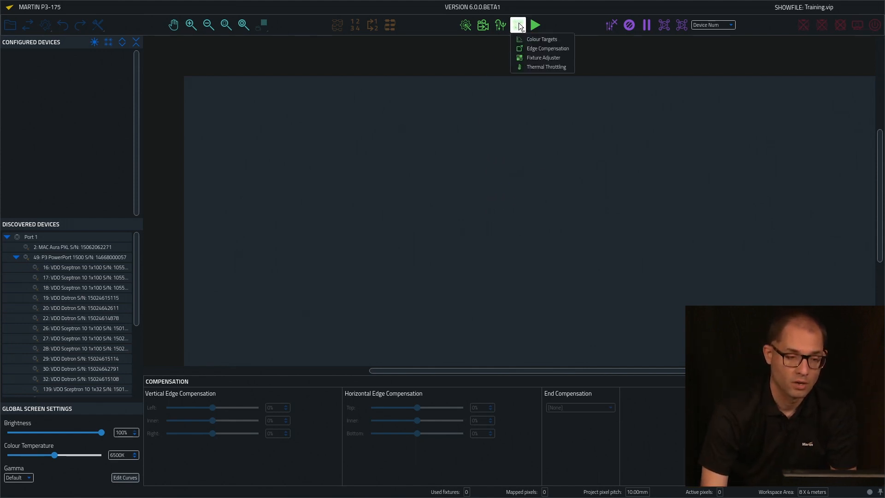
left_click(537, 67)
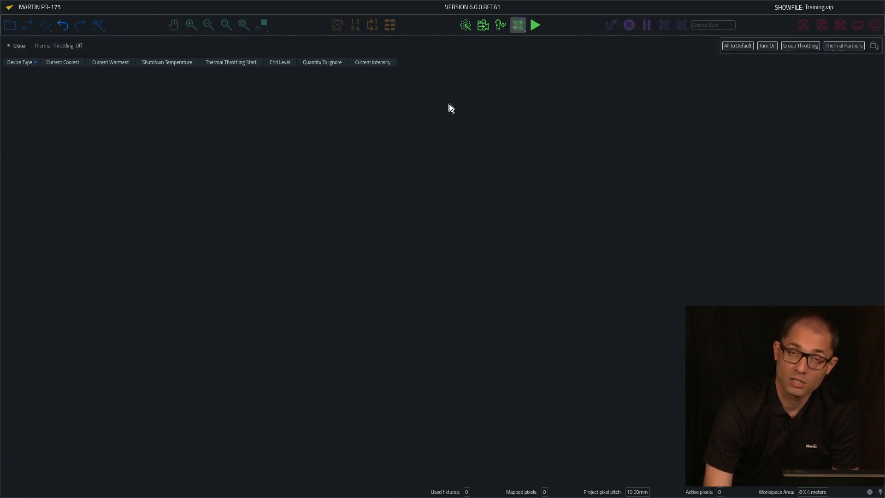
left_click(523, 27)
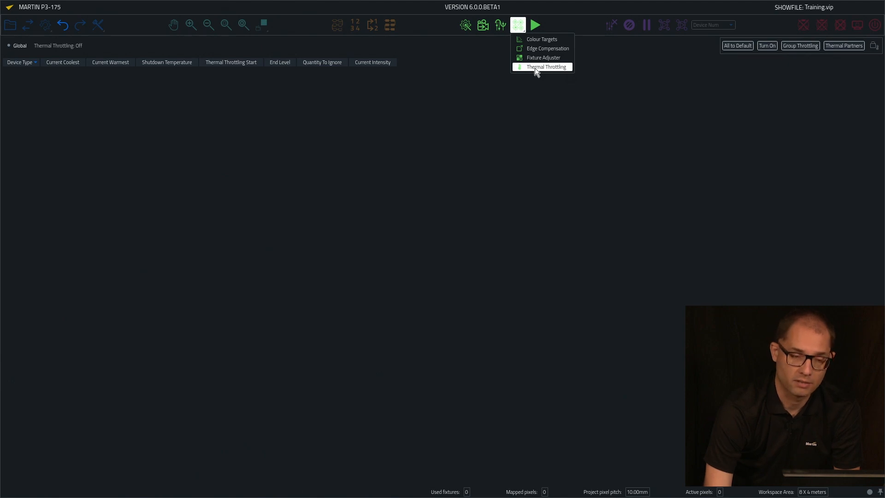
left_click(535, 26)
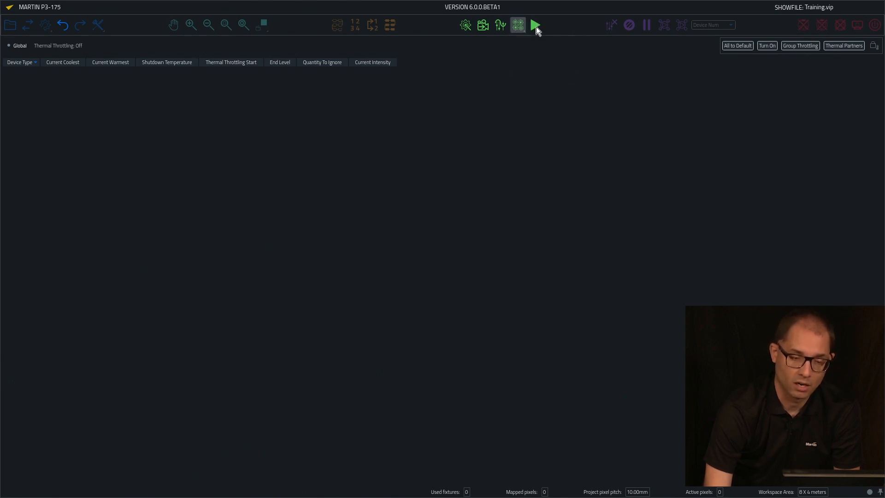
left_click(536, 26)
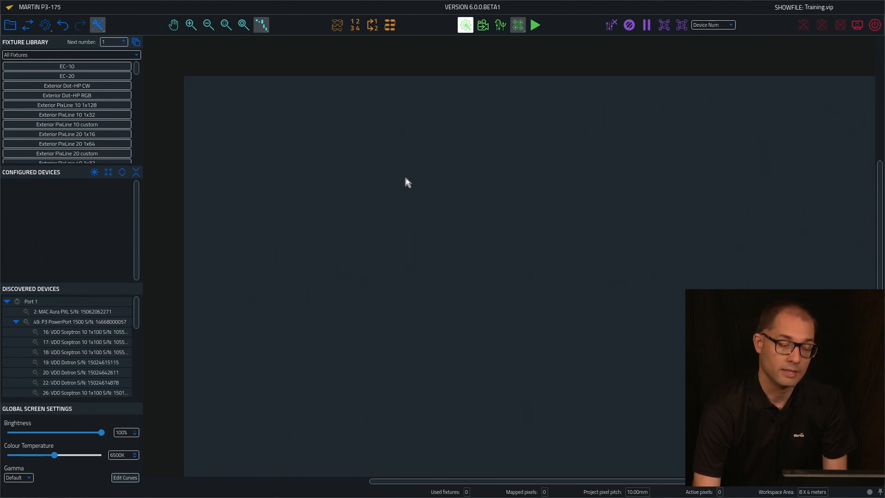
Examine the Layout Wizard's setup options and the available import and export operations, closing both dialogs without making changes
left_click(391, 26)
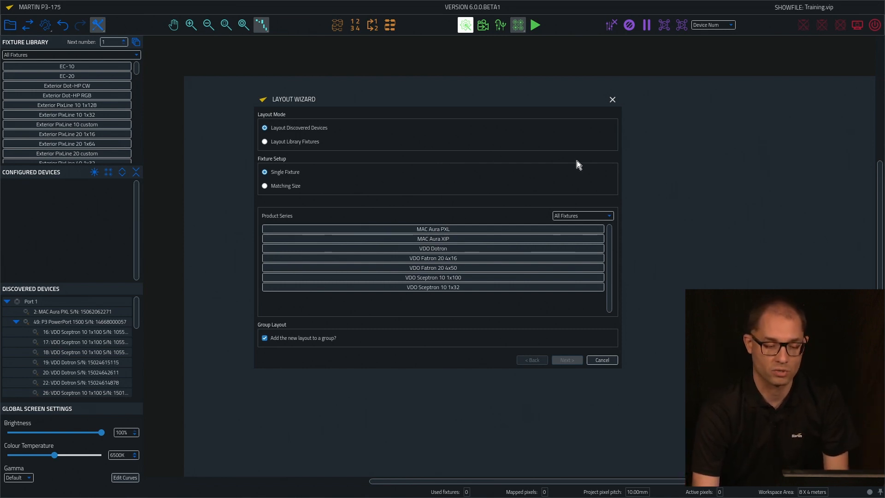
left_click(612, 100)
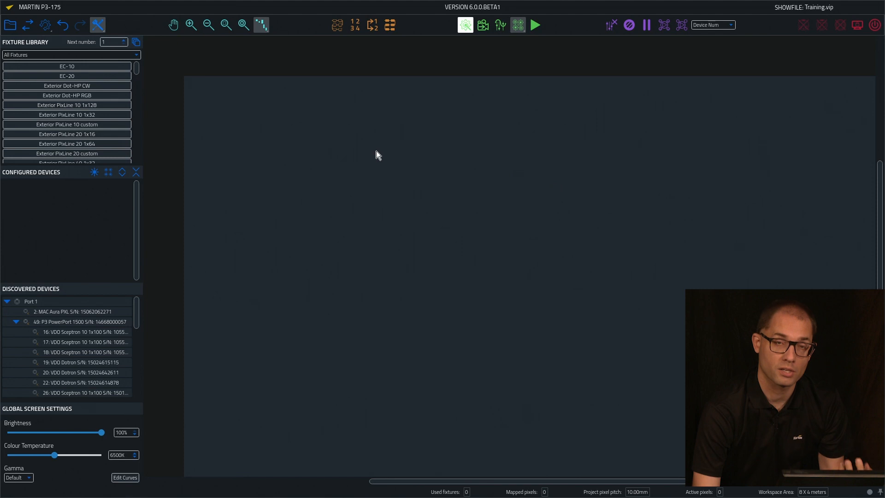
left_click(27, 26)
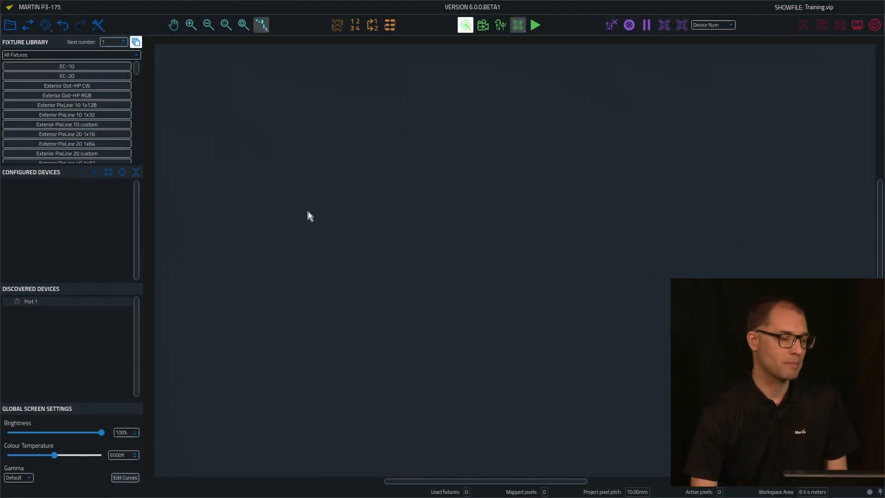
left_click(28, 25)
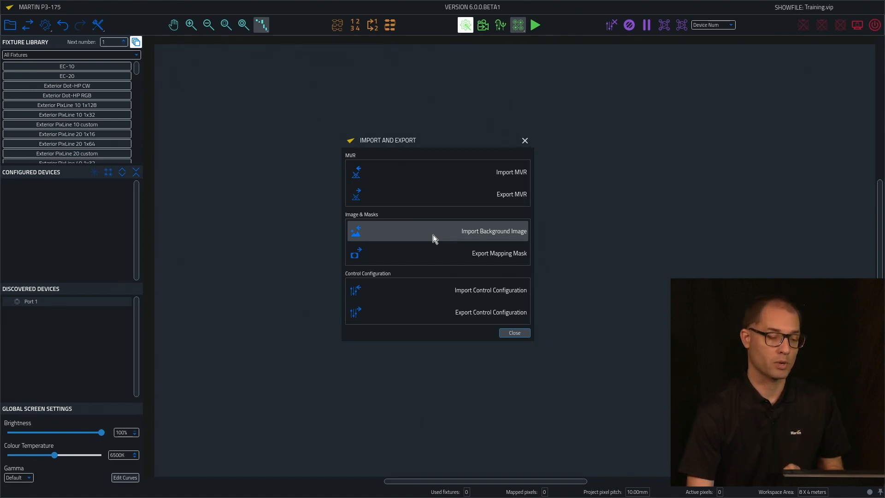
left_click(525, 140)
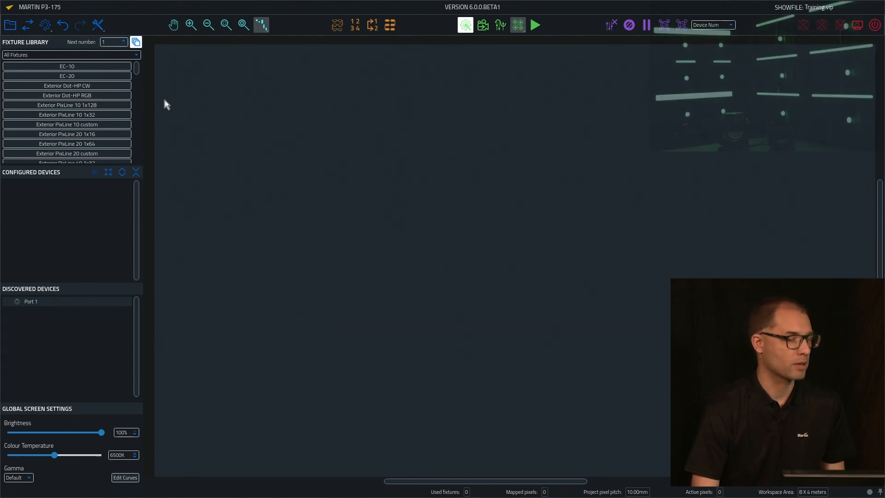
From the VDO Fatron Series, place a VDO Fatron 20 4x50 rotated to horizontal, with a VDO Fatron 20 4x16 directly against its right end
left_click(29, 54)
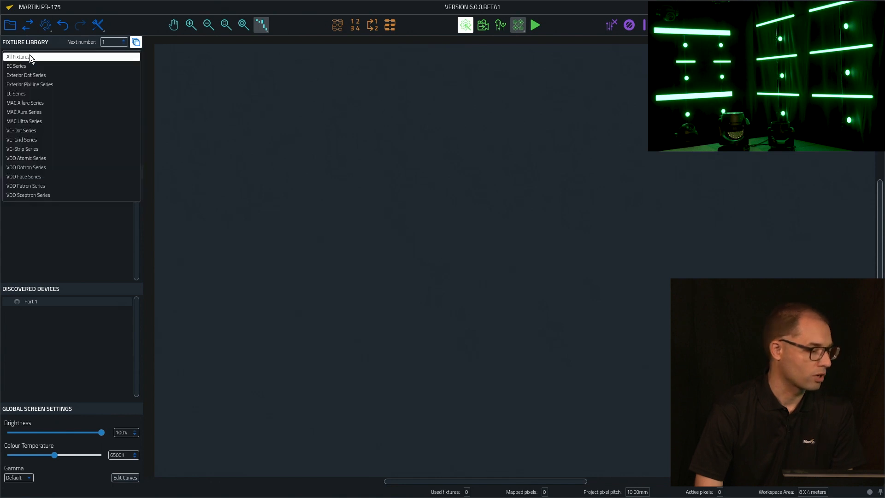
left_click(42, 183)
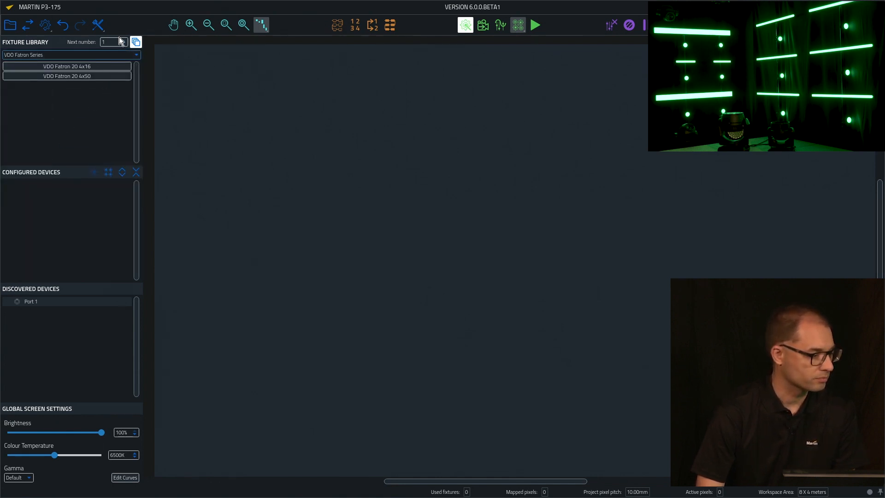
left_click_drag(62, 75, 274, 130)
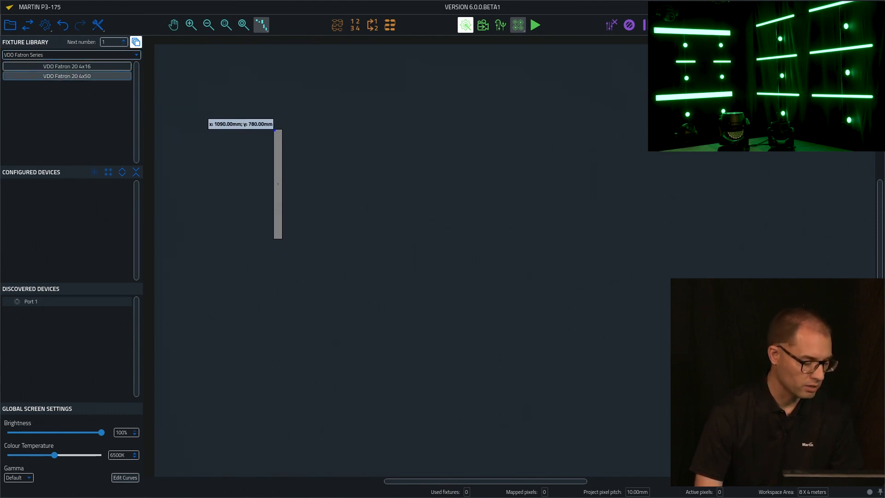
key("space")
key("space")
key("space")
key("space")
key("space")
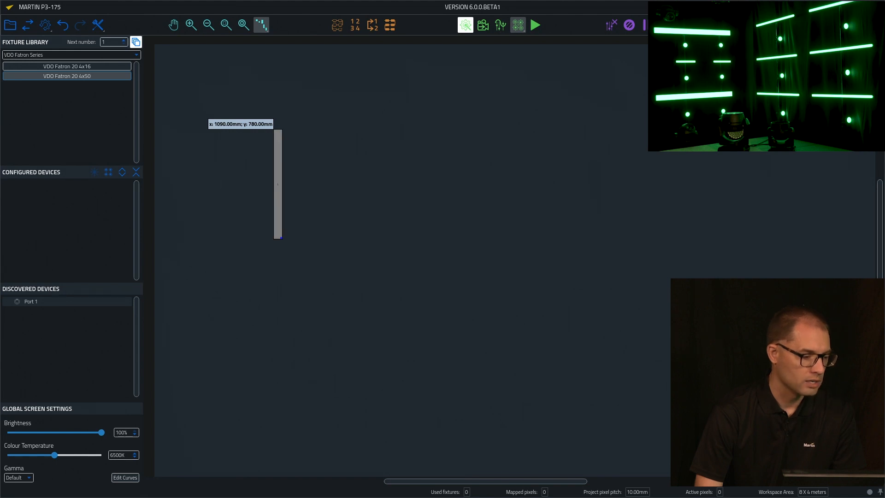
key("space")
key("space")
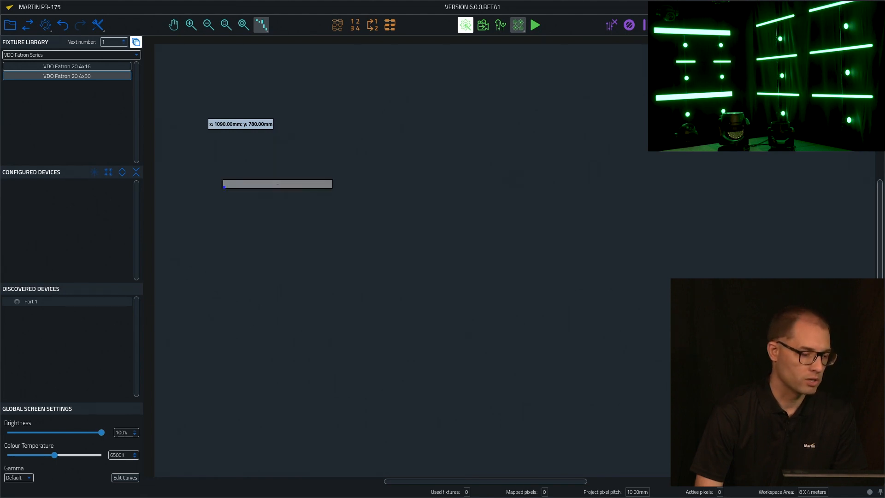
key("space")
key("space")
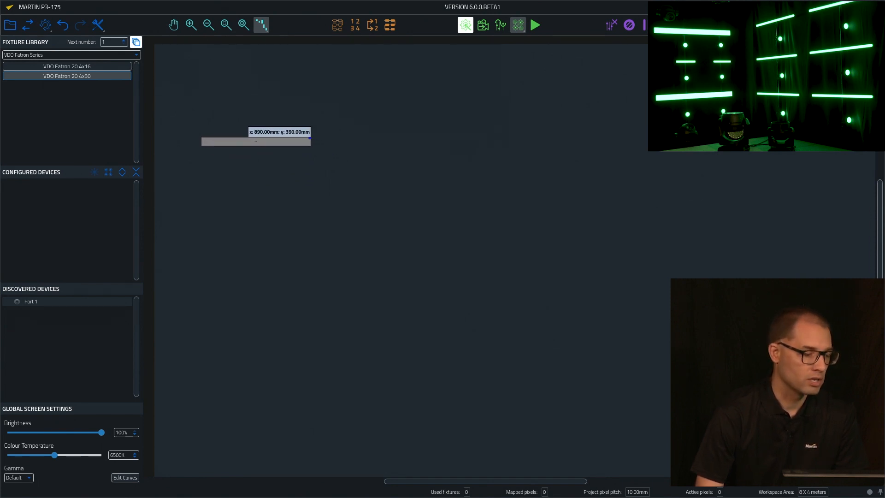
left_click(256, 141)
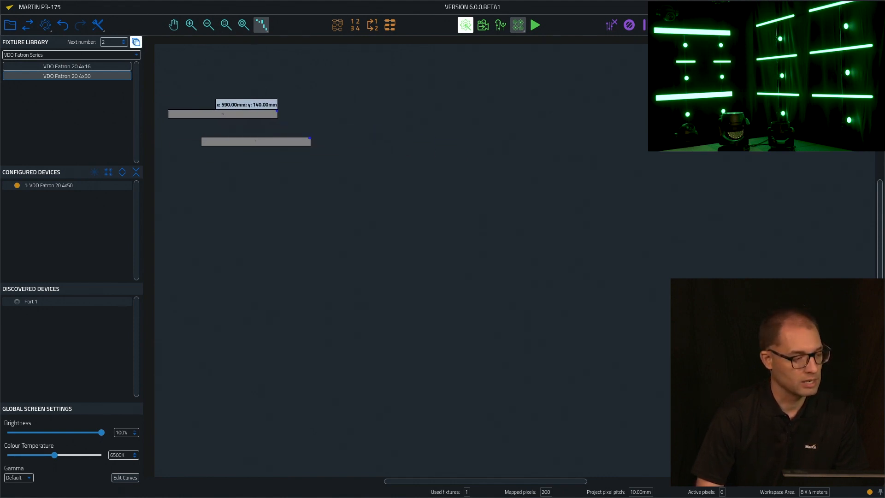
left_click(76, 67)
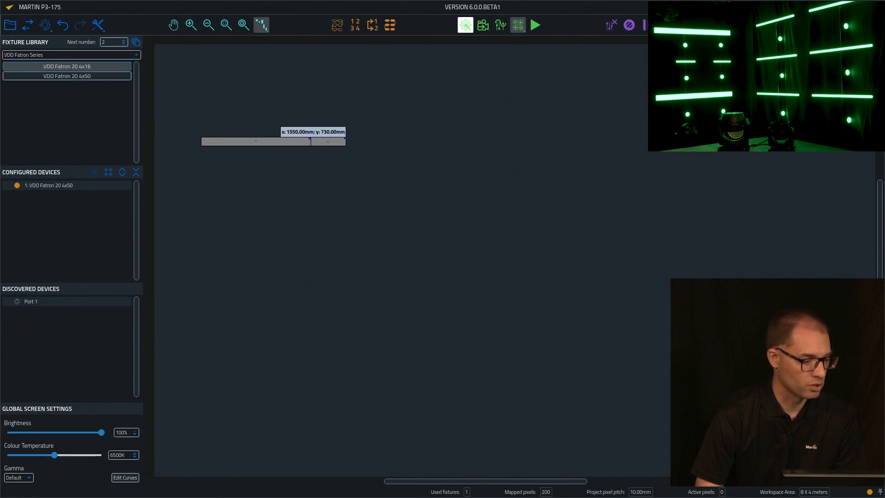
left_click(345, 137)
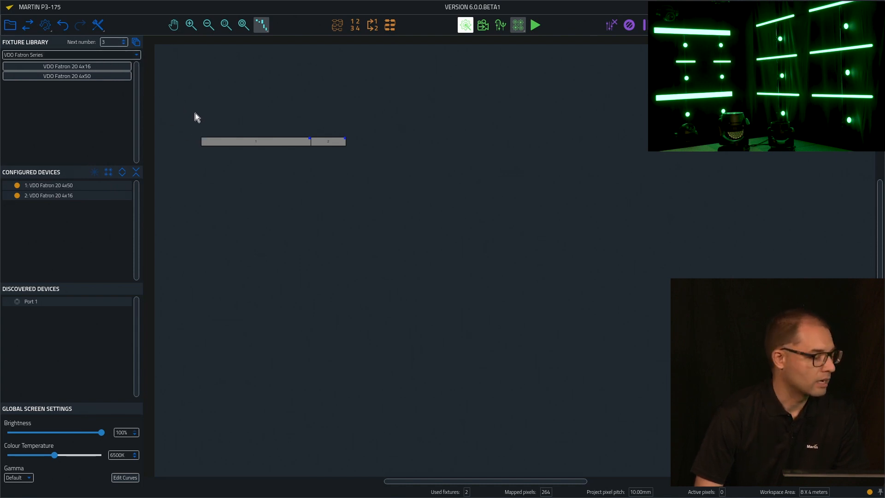
Copy the two horizontal Fatron fixtures and position the pasted pair below the originals, roughly in line with them
left_click_drag(214, 129, 383, 167)
right_click(339, 140)
left_click(349, 145)
left_click(217, 192)
right_click(217, 196)
left_click(239, 215)
left_click_drag(268, 199, 255, 217)
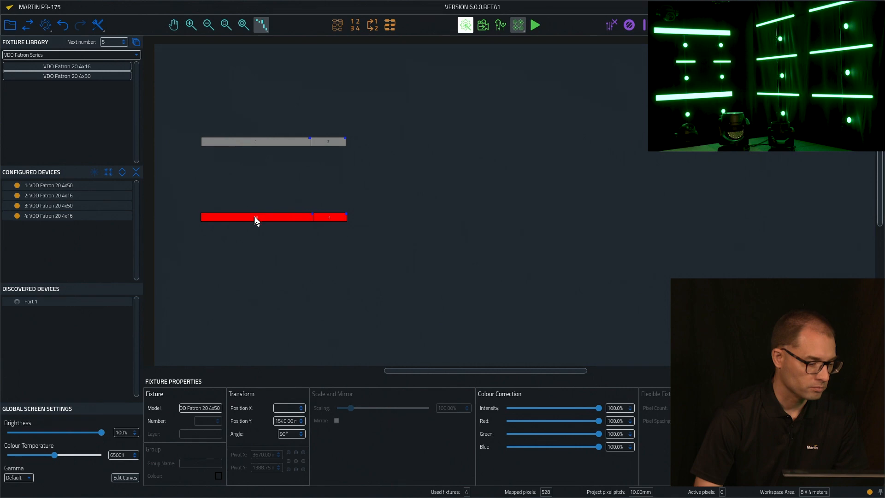
left_click_drag(241, 216, 244, 232)
left_click(240, 177)
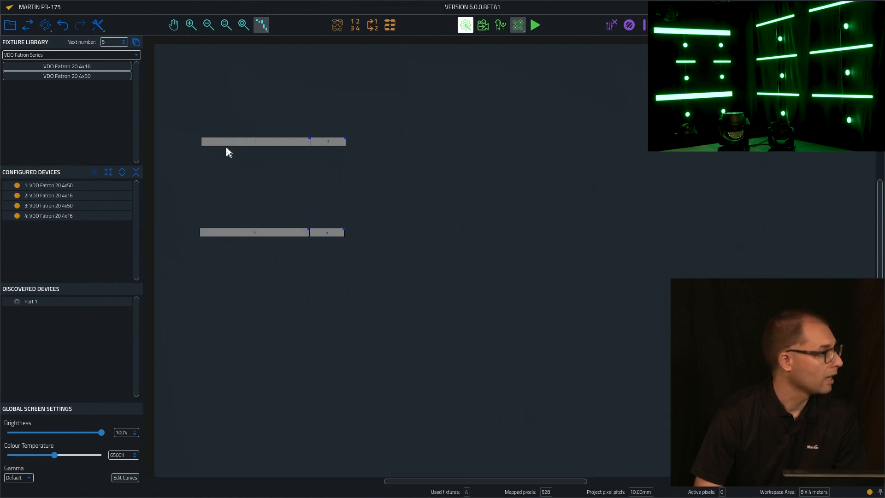
From the VDO Sceptron Series, place a horizontal VDO Sceptron 10 1x100 to the right of the upper Fatron pair
left_click(76, 54)
left_click(38, 136)
left_click(56, 54)
left_click(40, 145)
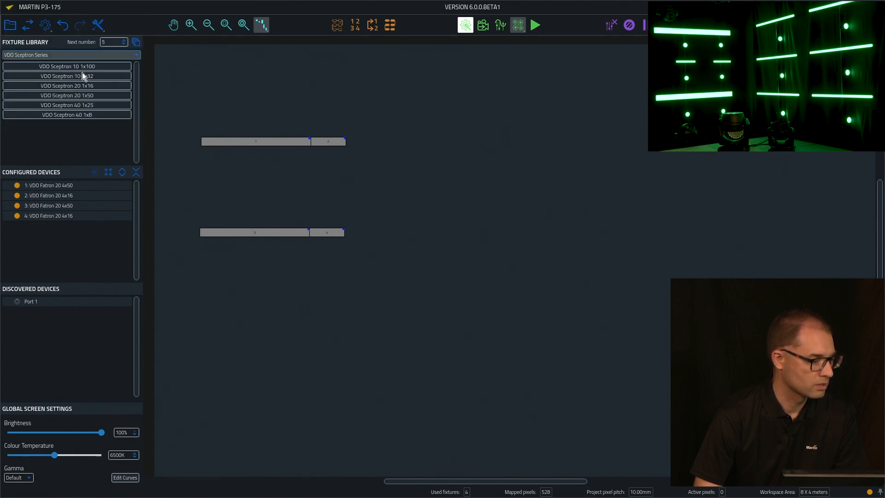
key("r")
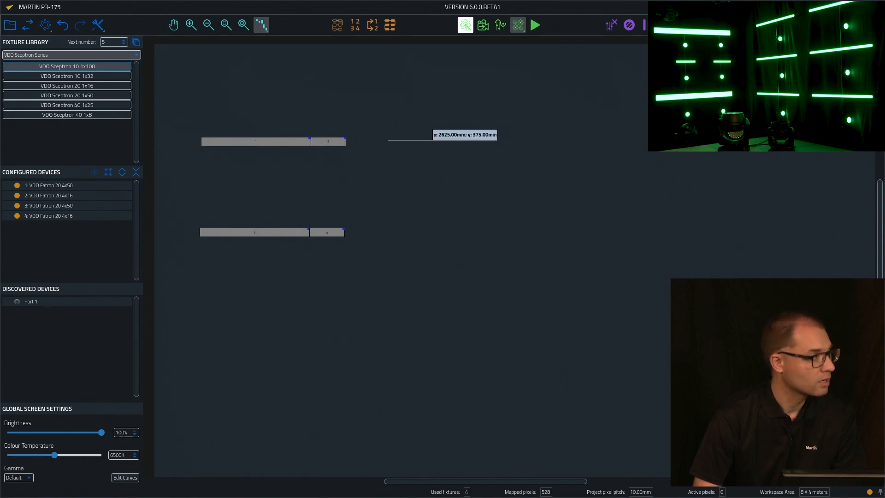
left_click(443, 140)
Enable repeated fixture placement and add five more horizontal VDO Sceptron 10 1x100 fixtures, completing a grid of two columns and three rows
left_click(136, 43)
left_click(102, 67)
right_click(558, 181)
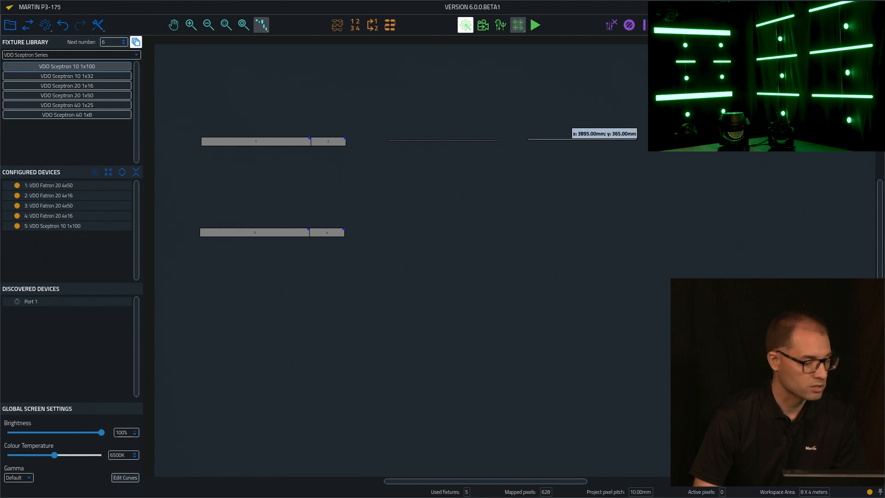
left_click(582, 138)
left_click(444, 188)
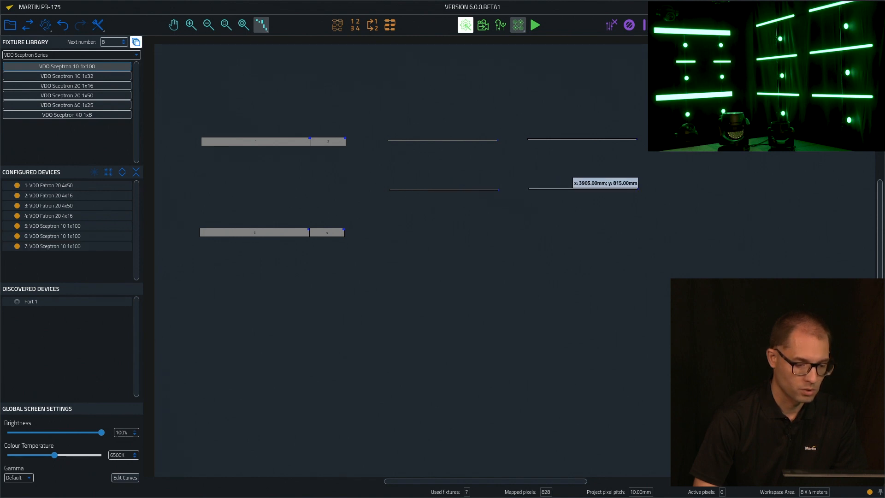
left_click(583, 188)
left_click(443, 231)
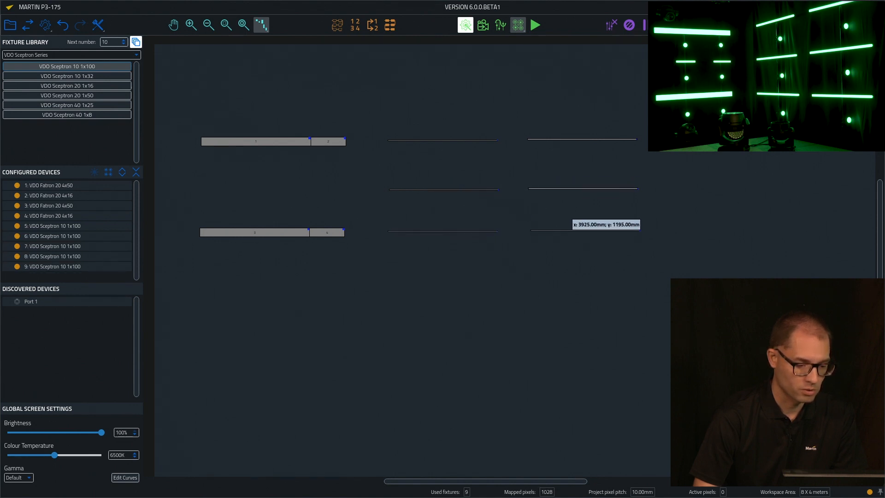
left_click(584, 229)
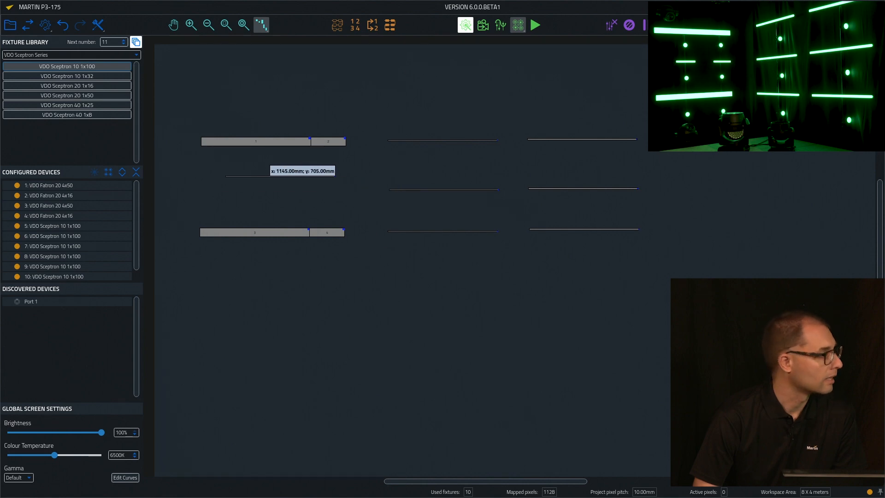
Place two horizontal VDO Sceptron 10 1x32 fixtures side by side between the upper and lower Fatron pairs, and end placement
left_click(67, 76)
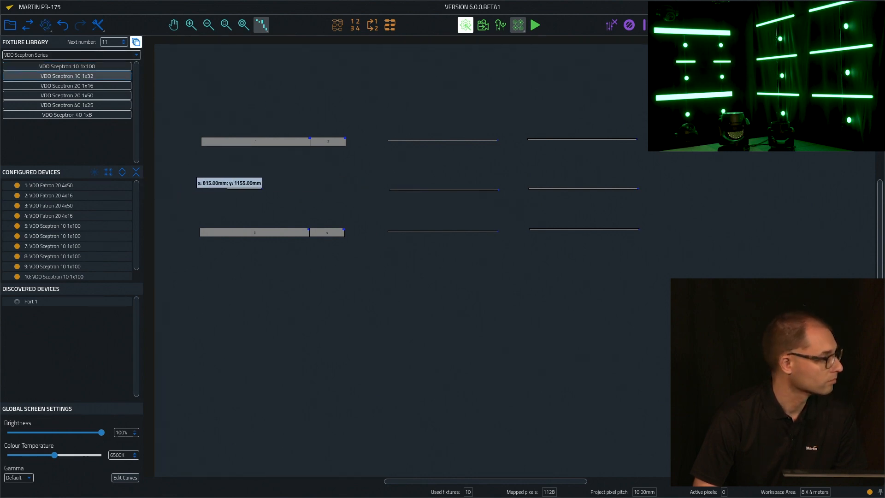
left_click(253, 186)
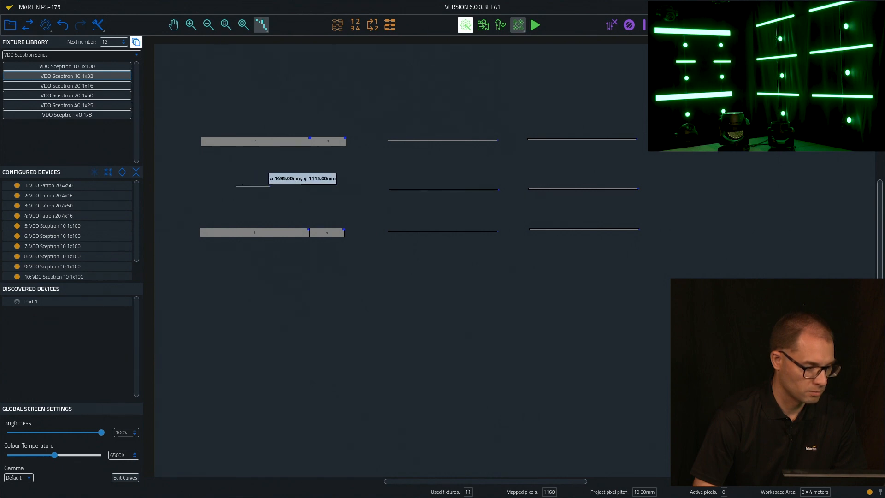
left_click(323, 189)
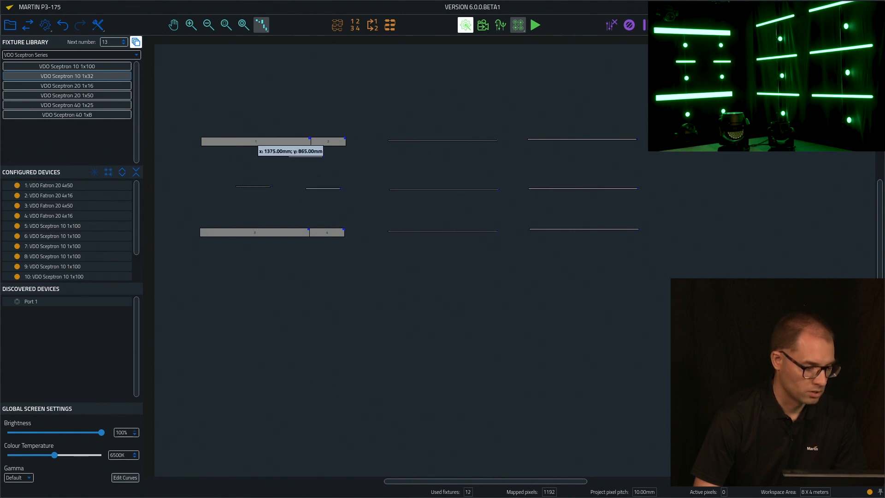
key("Escape")
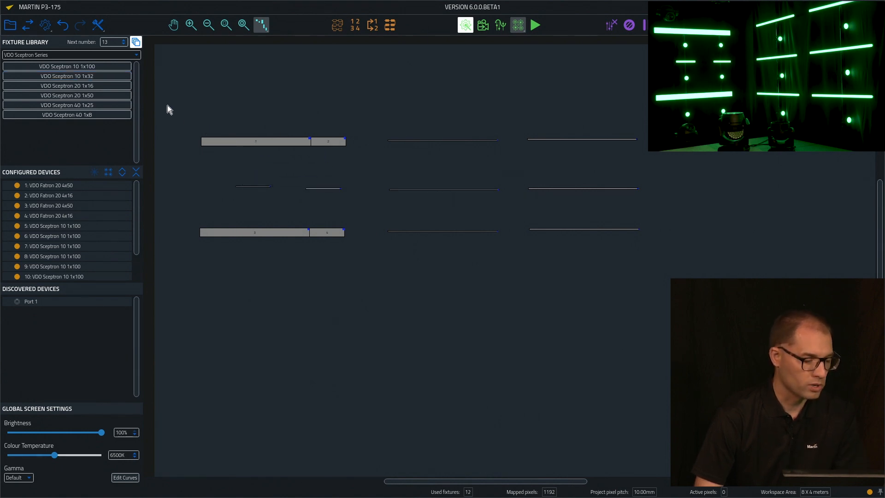
Align the upper row of two Fatron and two Sceptron fixtures vertically by their centres
left_click_drag(166, 105, 687, 161)
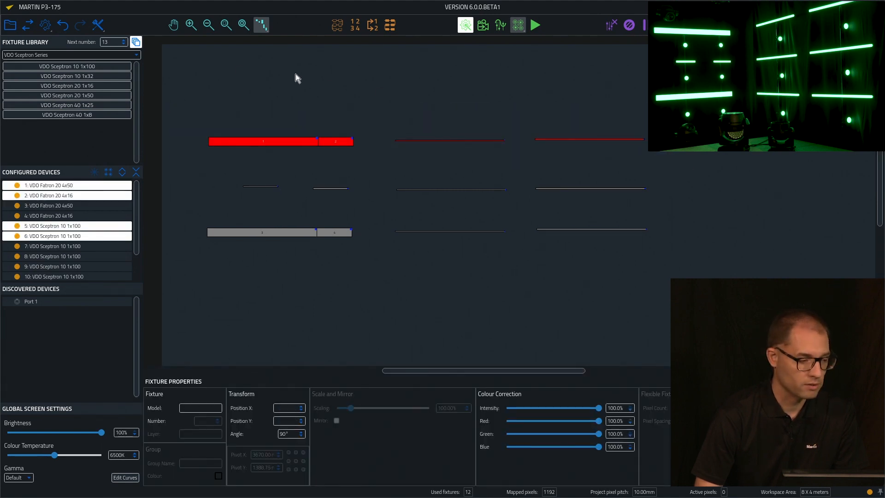
left_click(98, 26)
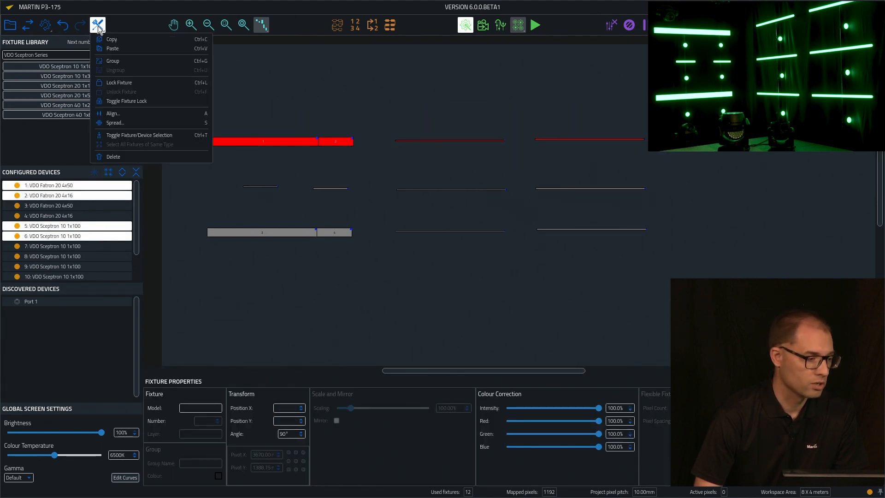
left_click(119, 115)
left_click(93, 50)
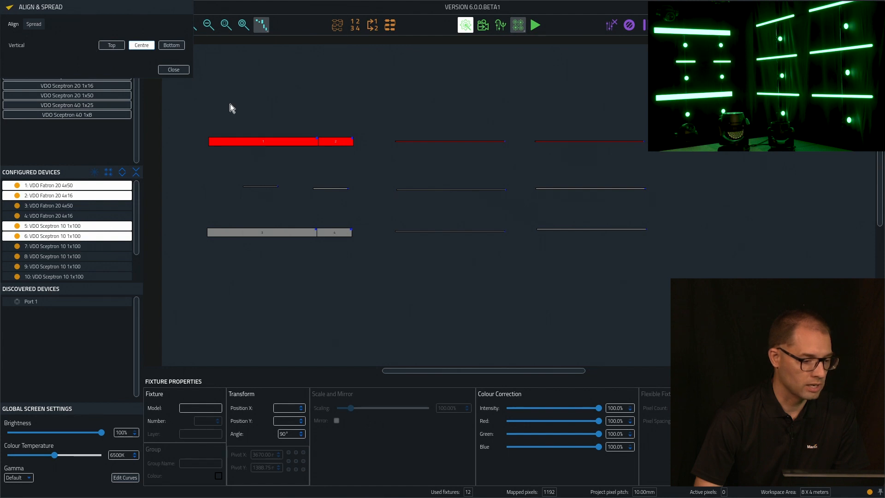
Align the middle row of four Sceptron fixtures vertically
left_click_drag(213, 167, 656, 211)
left_click(100, 26)
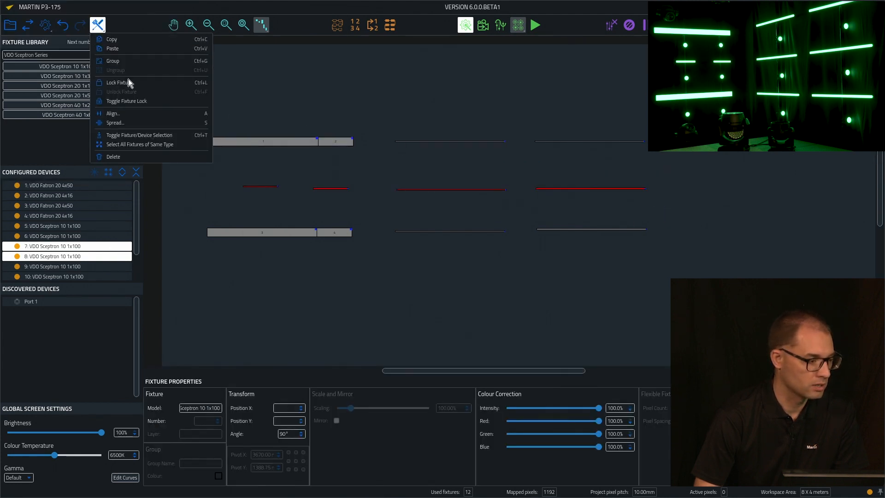
left_click(139, 117)
left_click(124, 51)
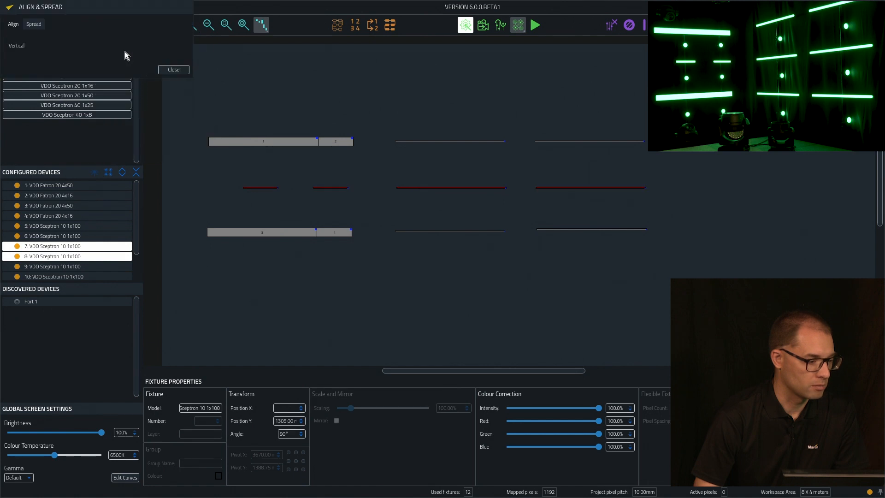
left_click(175, 71)
Align the lower row of two Fatron and two Sceptron fixtures vertically, and clear the selection
left_click_drag(199, 215, 663, 262)
left_click(98, 25)
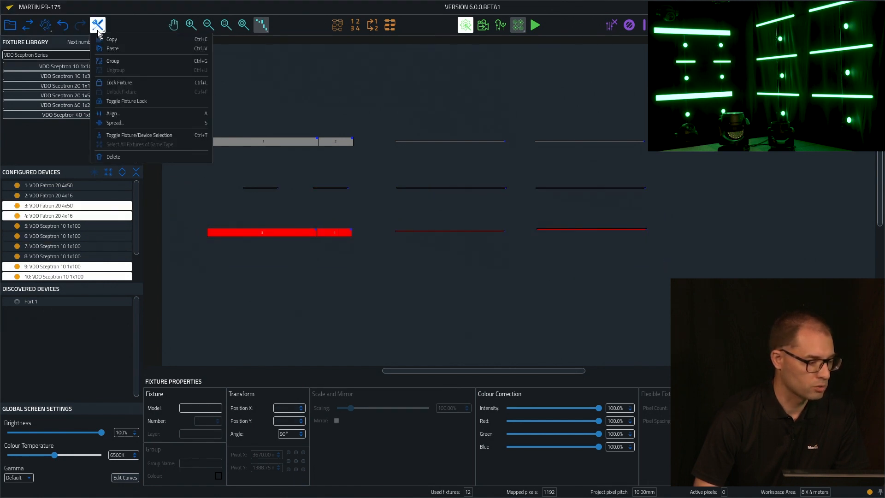
left_click(129, 122)
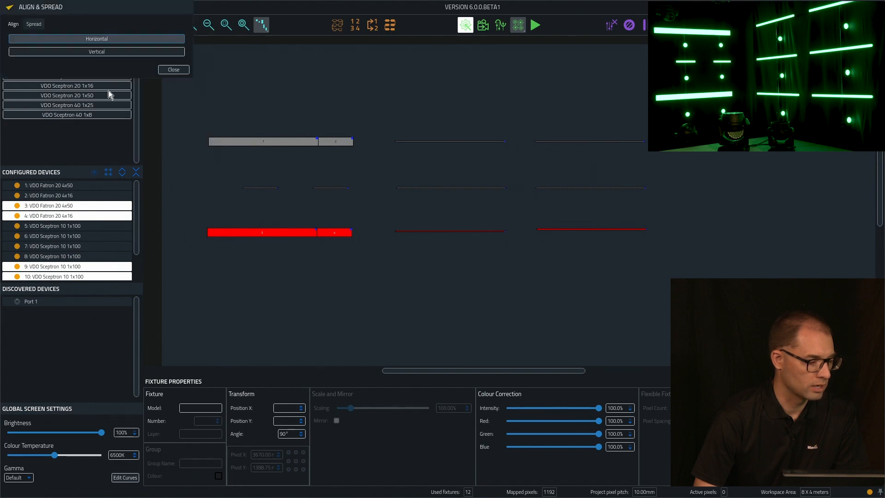
left_click(108, 50)
left_click(170, 72)
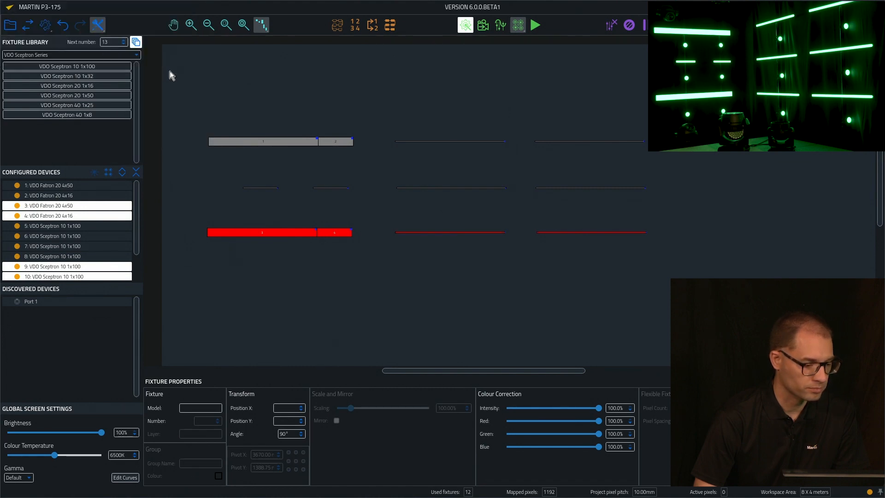
left_click(182, 196)
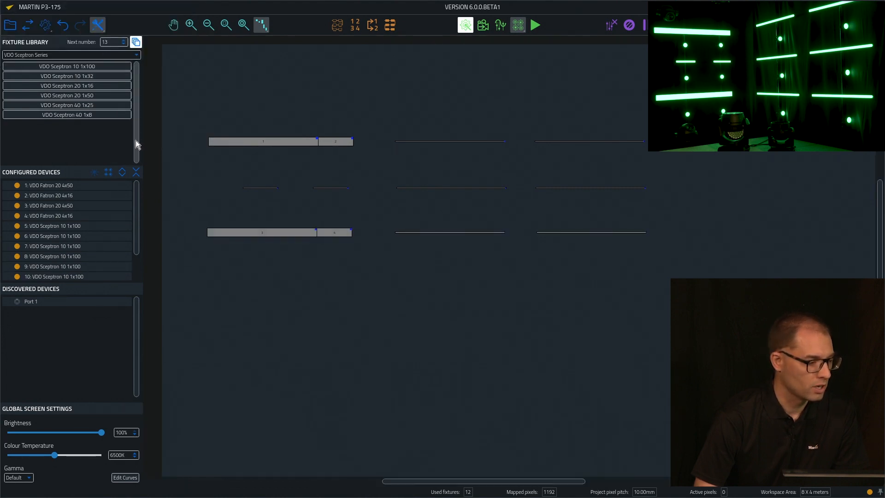
Place six VDO Dotron fixtures, numbered from 101, in three rows of two beneath the upper Fatron, short Sceptron and lower Fatron rows
left_click(62, 55)
left_click(35, 117)
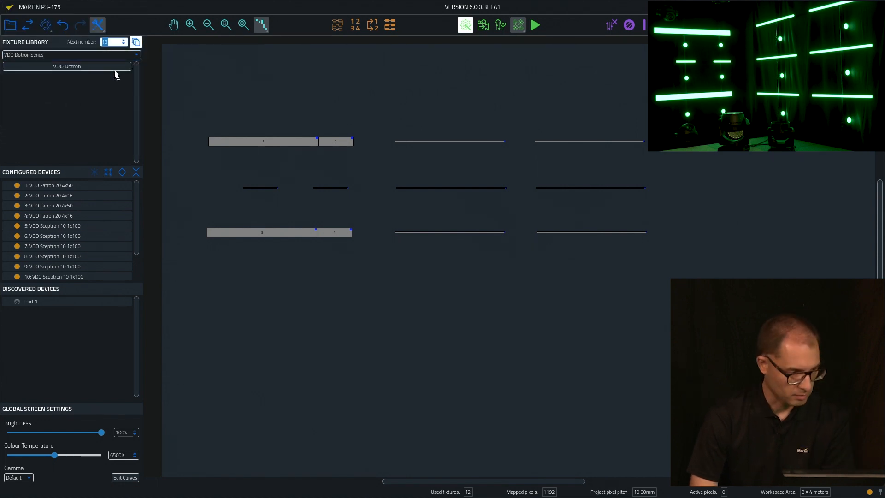
type("1")
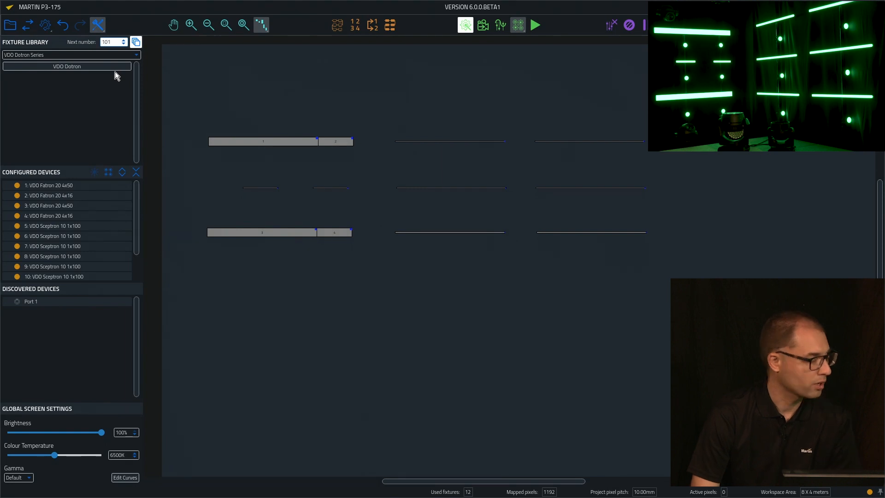
left_click_drag(64, 68, 261, 165)
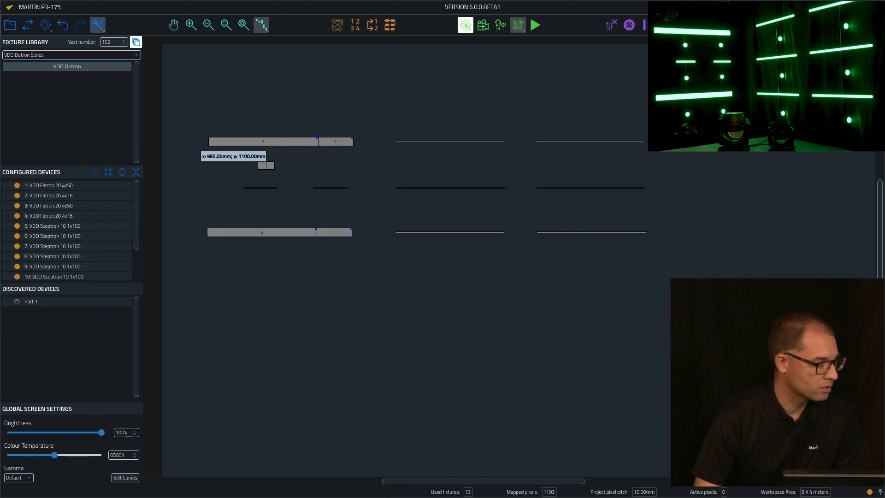
left_click(336, 164)
left_click(262, 206)
left_click(339, 206)
left_click(263, 258)
left_click(341, 258)
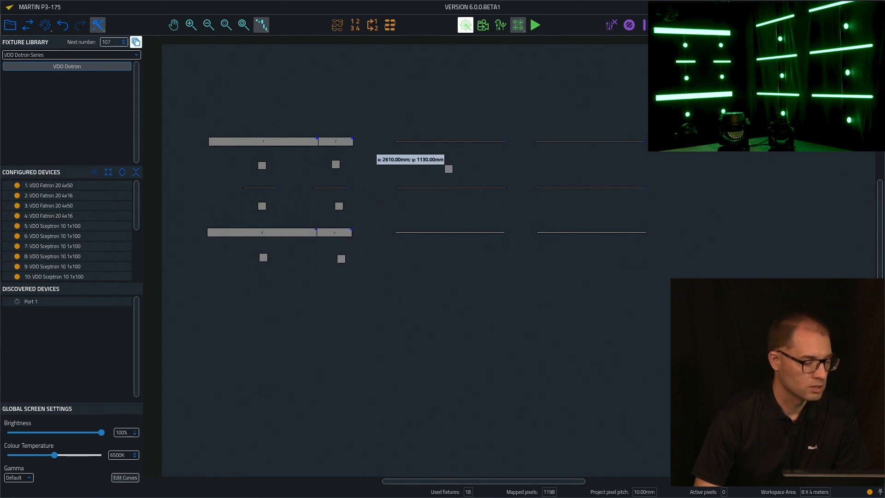
Place six more VDO Dotron fixtures, one below each of the six 1x100 Sceptrons, and end placement
left_click(453, 165)
left_click(584, 162)
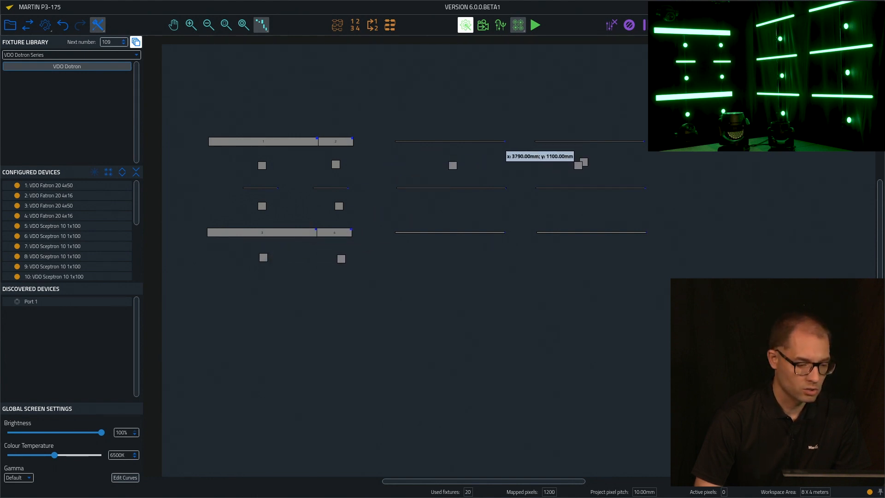
left_click(451, 208)
left_click(585, 208)
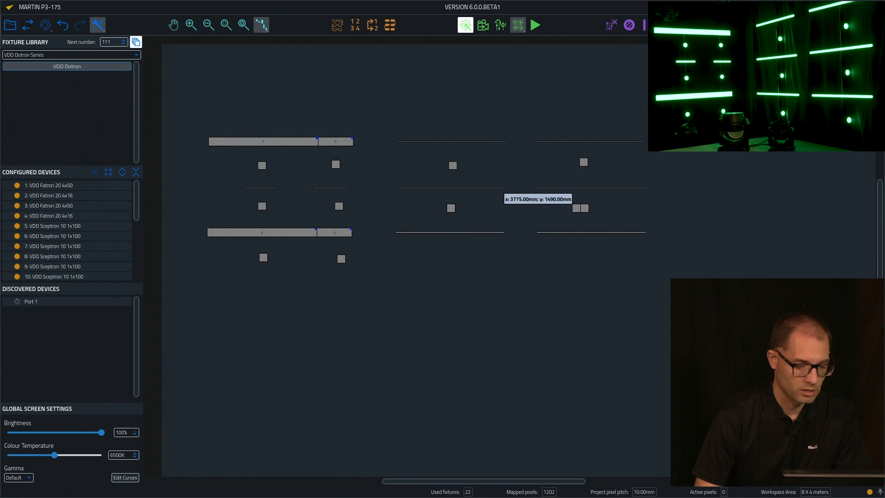
left_click(447, 255)
left_click(582, 253)
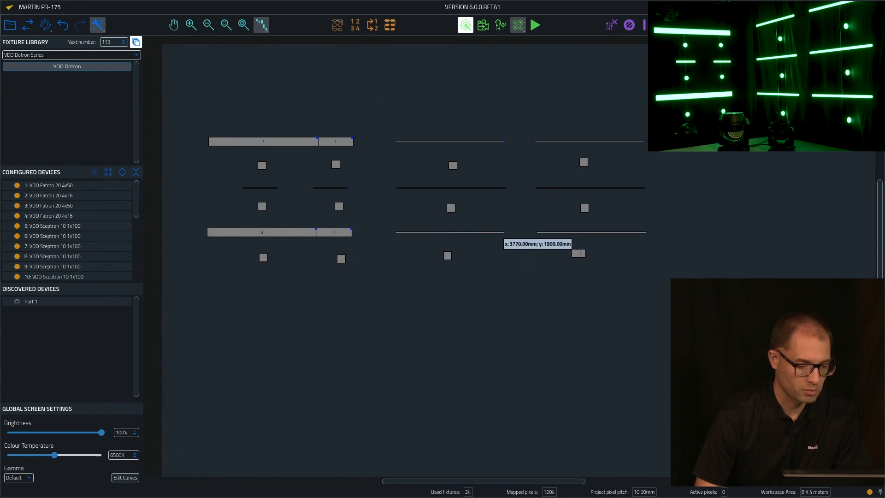
key("Escape")
Align the lowest row of four VDO Dotron fixtures vertically, and clear the selection
left_click_drag(234, 248, 598, 271)
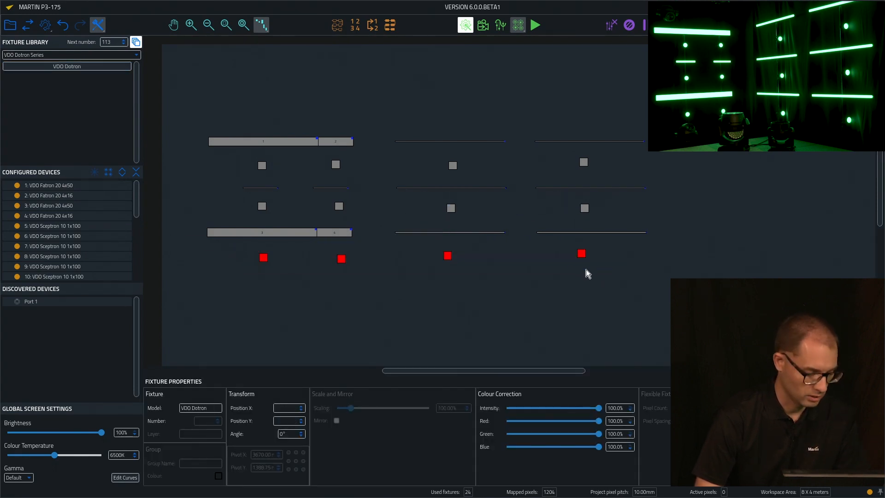
left_click(103, 28)
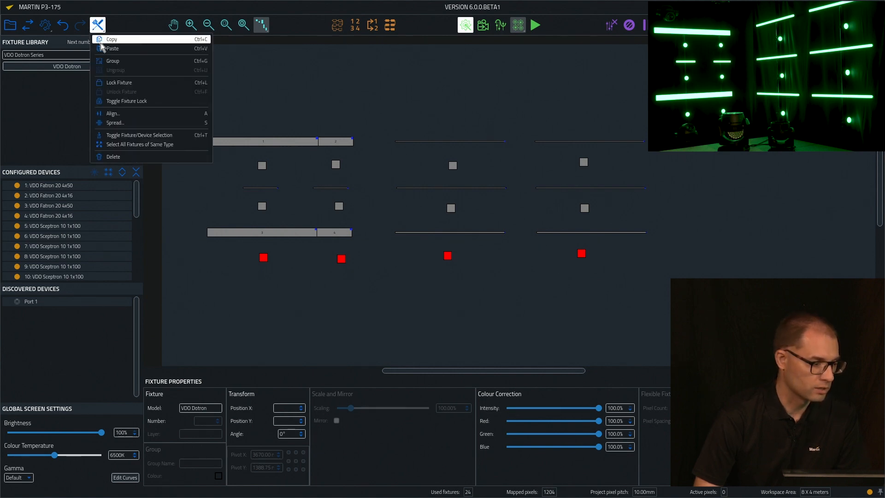
left_click(118, 113)
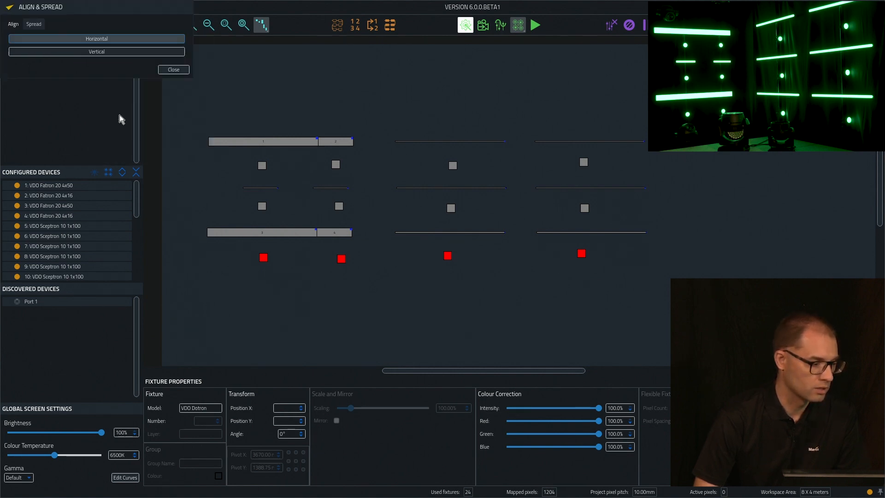
left_click(86, 54)
left_click(174, 69)
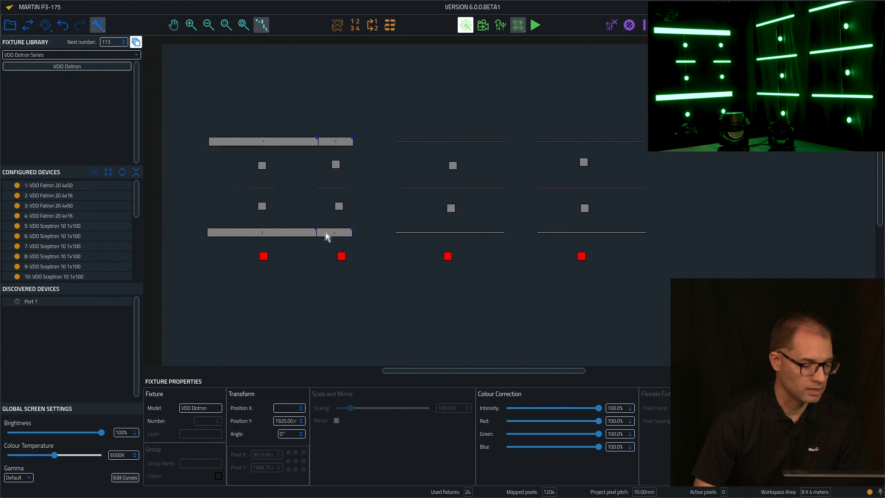
left_click(254, 286)
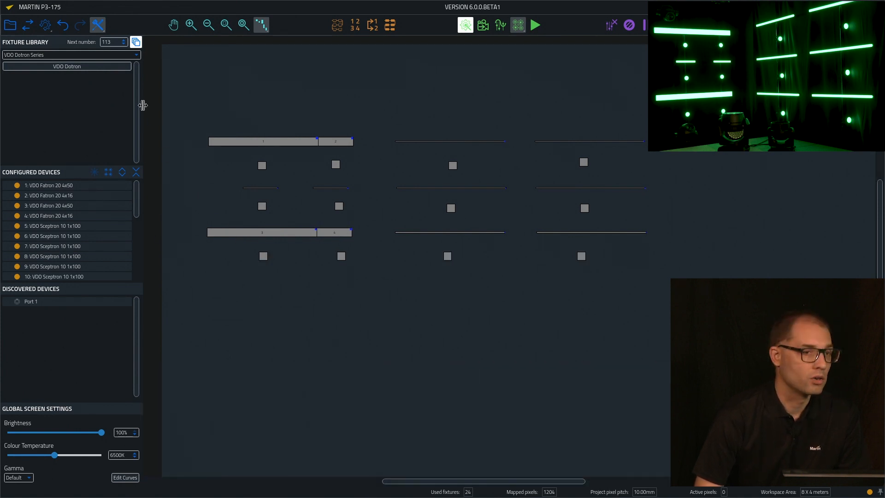
Place a MAC Aura PXL fixture with number 201 below the Dotrons under the lower Fatron pair
left_click(87, 55)
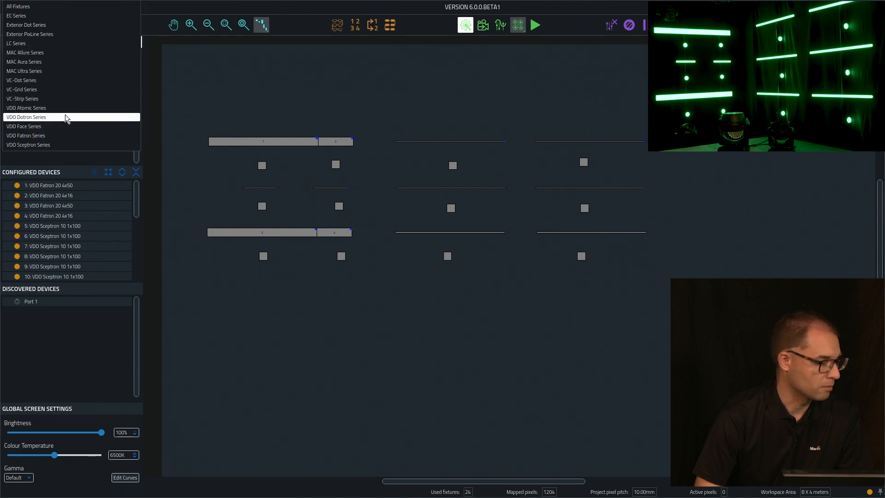
left_click(42, 62)
left_click_drag(40, 67, 301, 294)
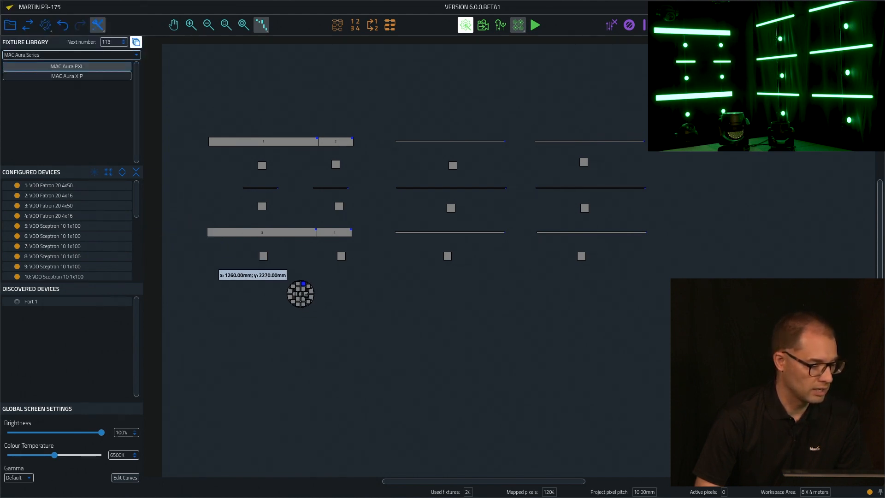
left_click_drag(116, 42, 338, 294)
type("201")
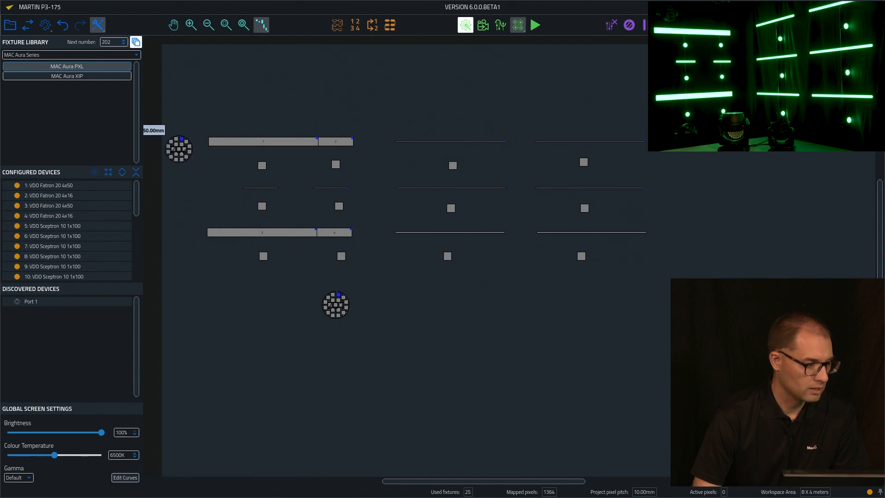
Place one MAC Aura XIP fixture to the right of the MAC Aura PXL, and end placement
left_click_drag(93, 76, 427, 299)
left_click(425, 303)
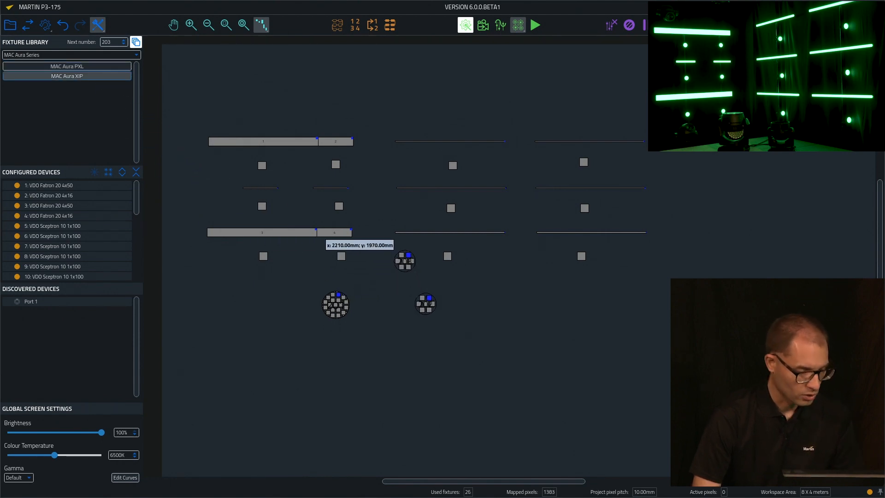
key("Escape")
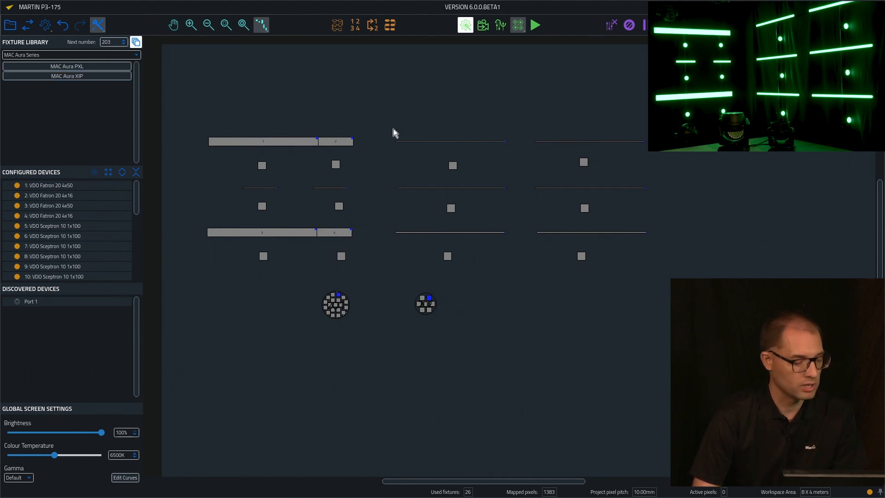
Group the six VDO Sceptron 10 1x100 fixtures with the six VDO Dotrons below them
left_click_drag(378, 117, 671, 276)
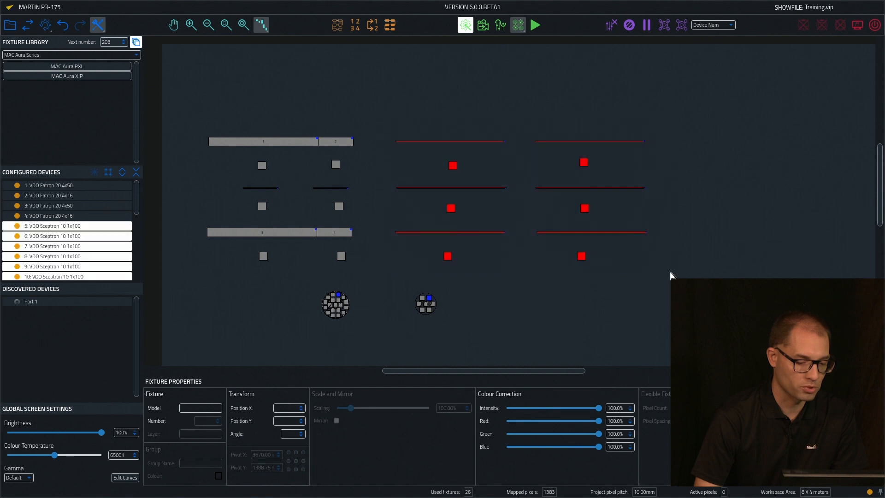
left_click(98, 25)
left_click(111, 61)
Try different rotation angles on the new fixture group, and return its angle to 0°
left_click(283, 433)
type("4")
key("Return")
scroll(284, 435, "up", 13)
scroll(286, 432, "down", 15)
scroll(286, 431, "down", 2)
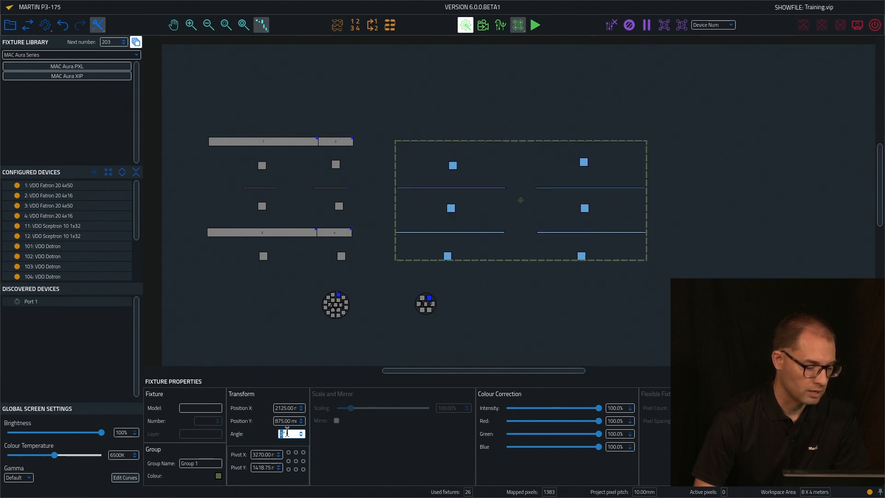
left_click(70, 322)
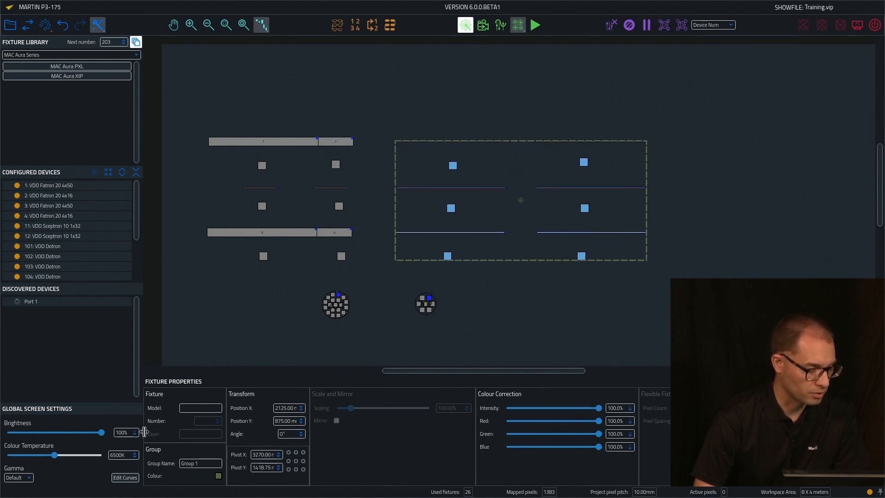
Rename the fixture group as Stage Right
left_click(201, 463)
type("Sta")
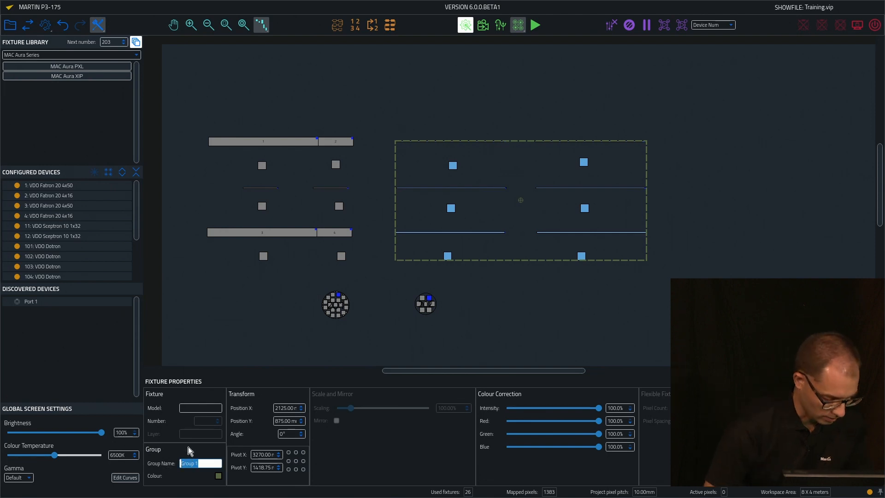
type("g")
key("ctrl+l")
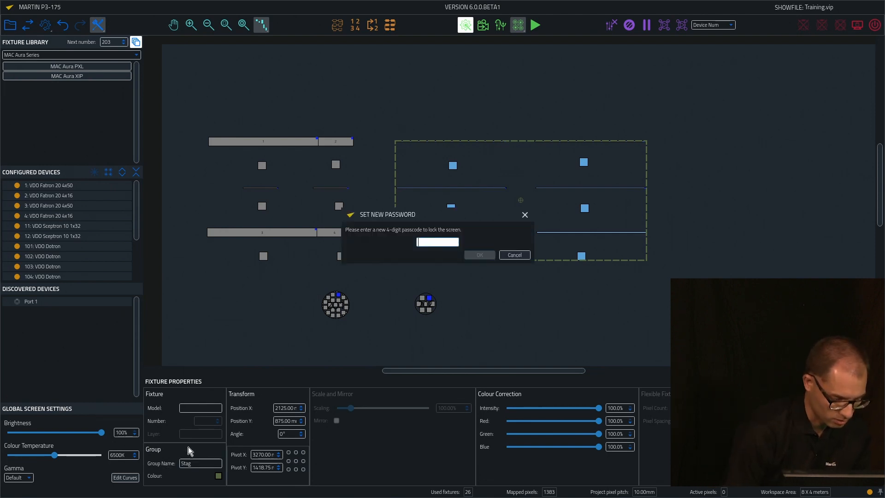
left_click(513, 254)
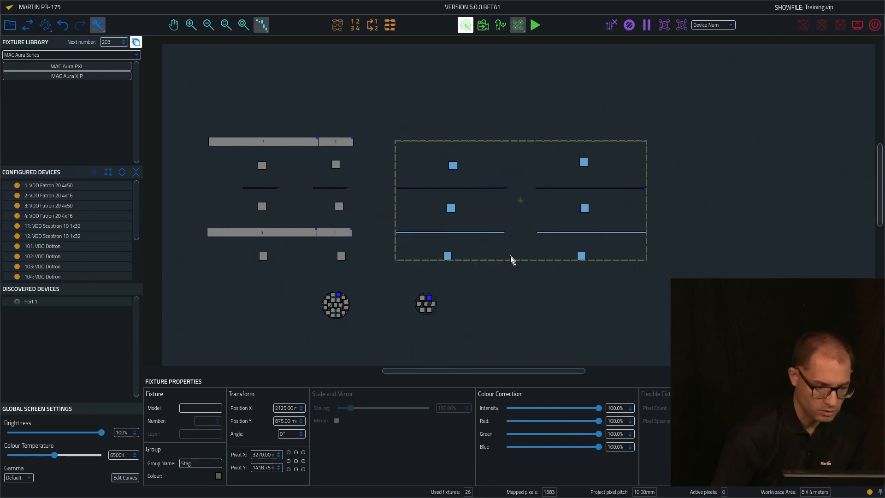
left_click(206, 463)
type("e")
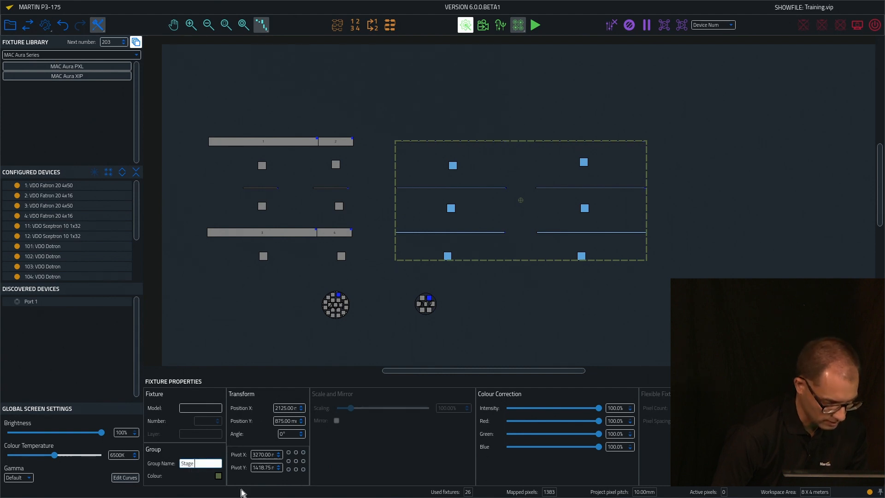
type(" Right")
key("Return")
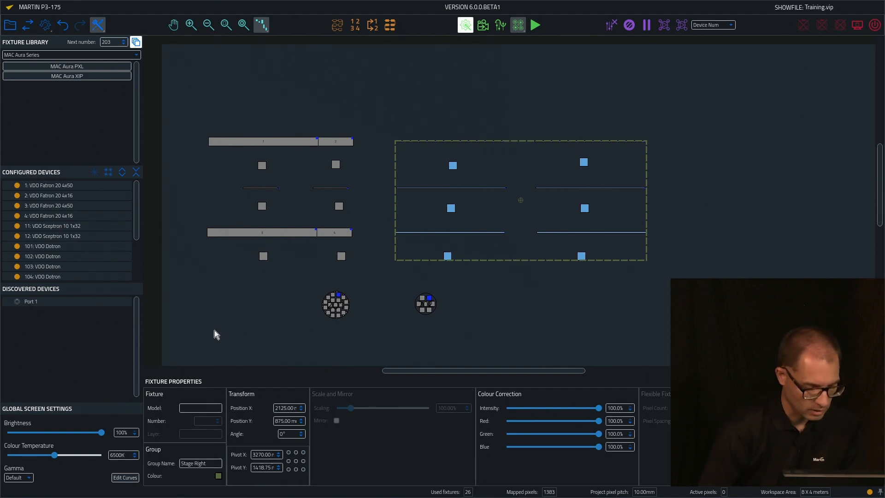
Deselect the group and expand Stage Right in the configured devices to view its member fixtures
left_click(215, 309)
scroll(69, 249, "down", 2)
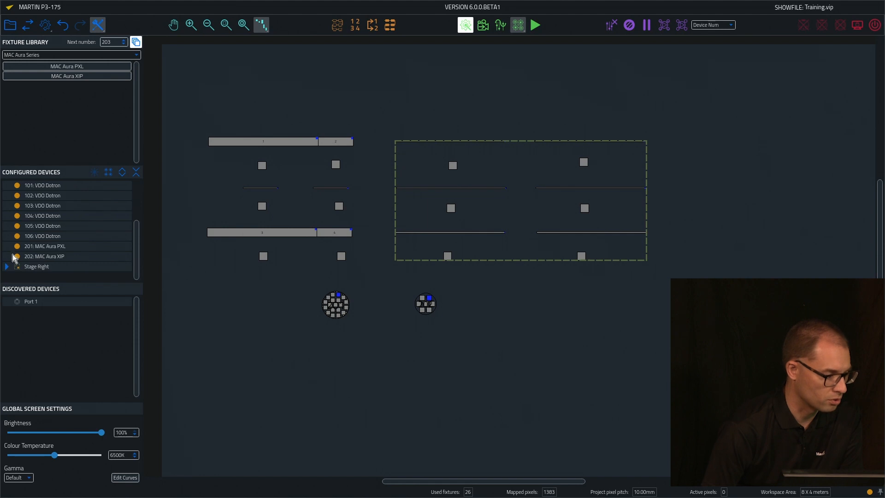
scroll(60, 240, "down", 2)
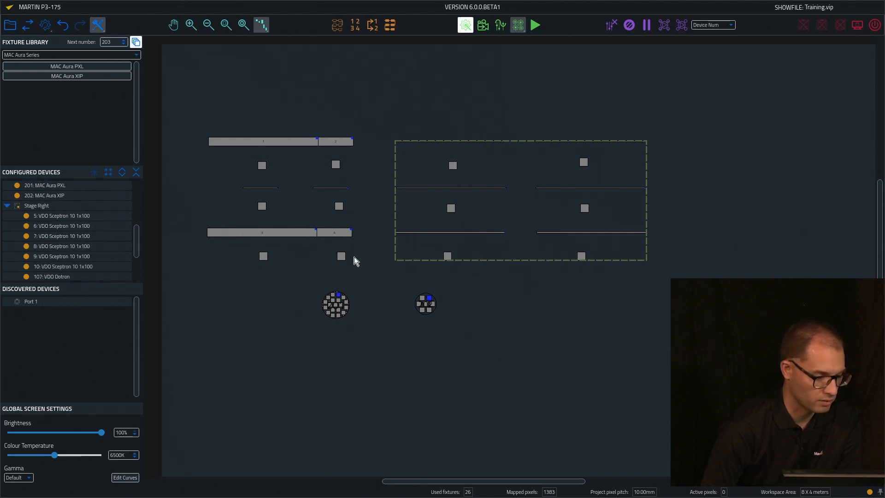
Ungroup the Stage Right fixture group
left_click(449, 256)
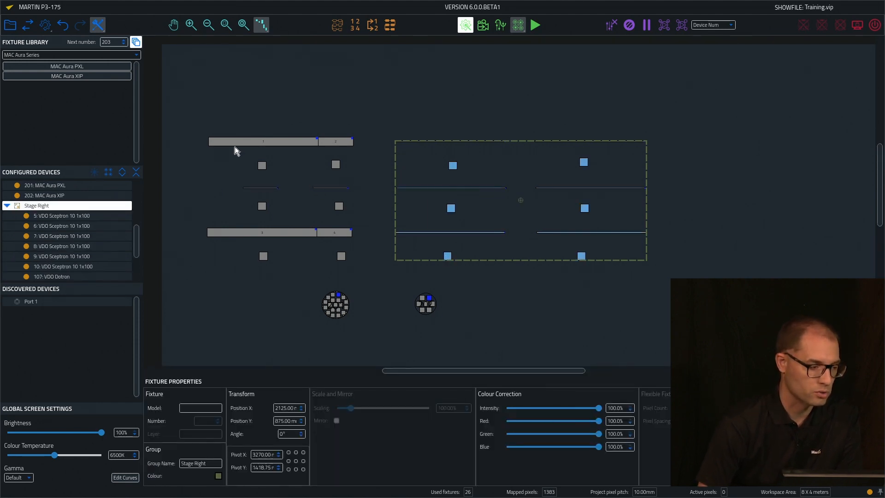
left_click(97, 25)
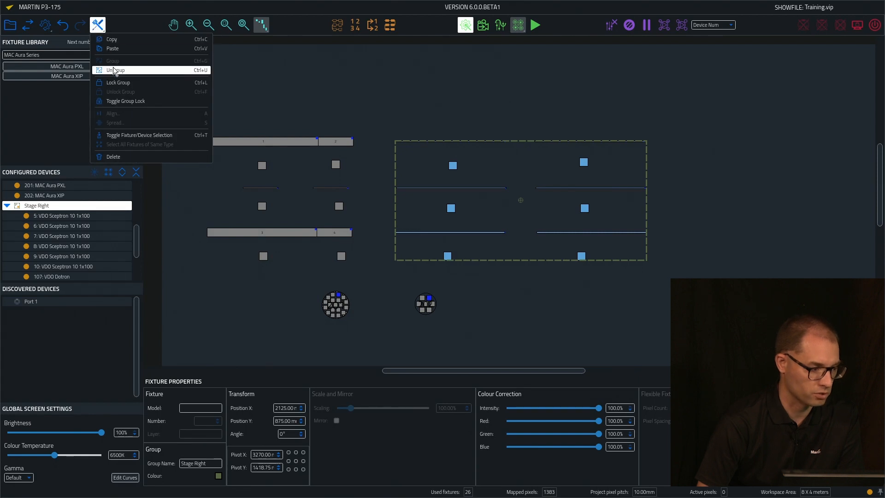
left_click(115, 70)
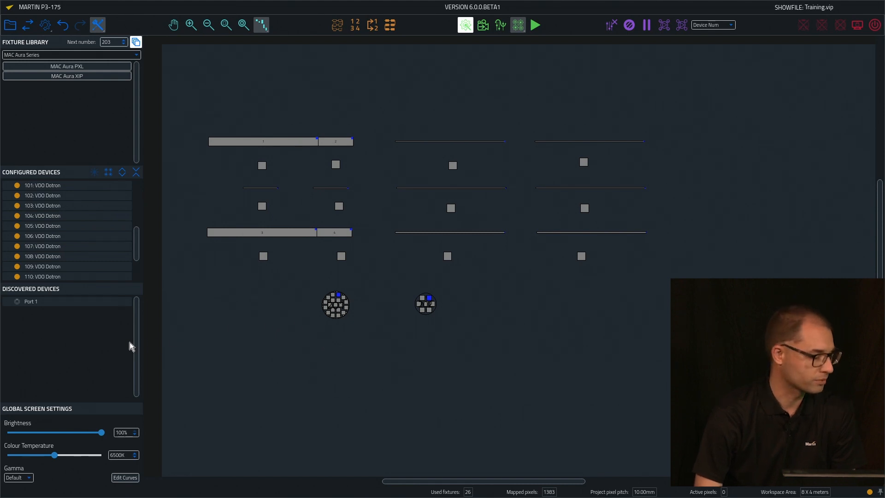
Examine the configured devices' connection status, the devices under the discovered P3 PowerPort 1500, and the entries of Fatron fixtures 1 and 2
left_click(106, 175)
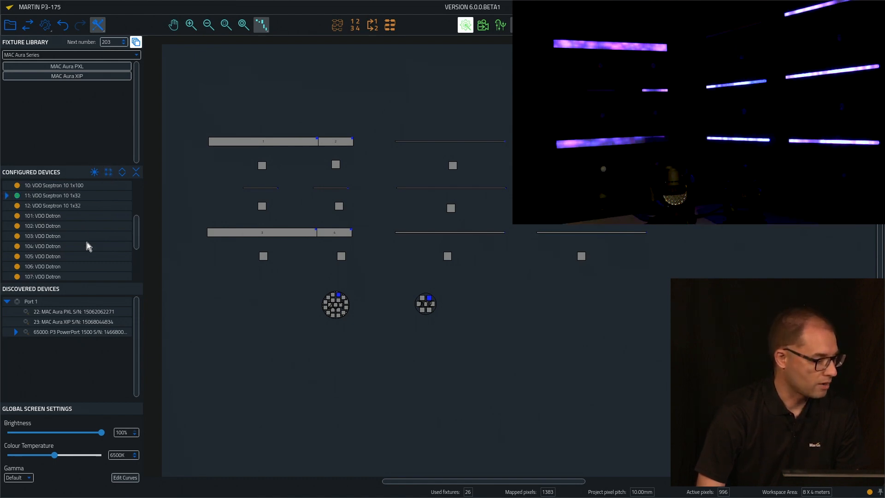
scroll(87, 242, "up", 5)
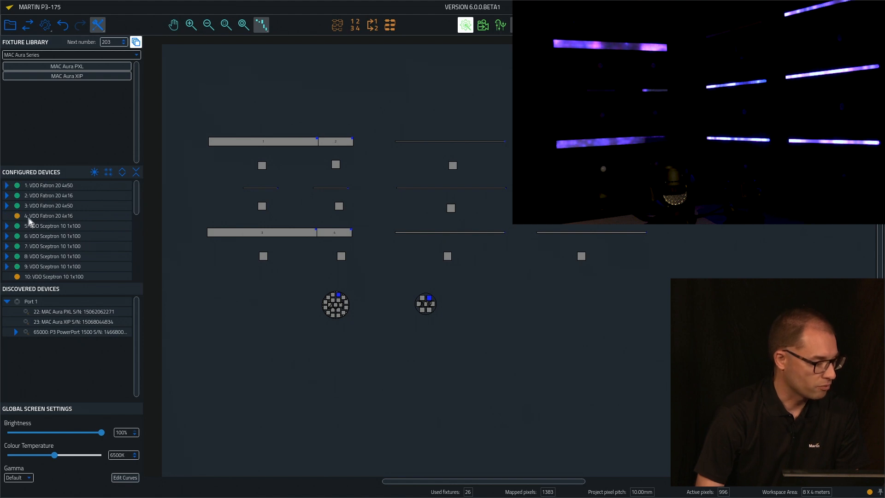
left_click(15, 335)
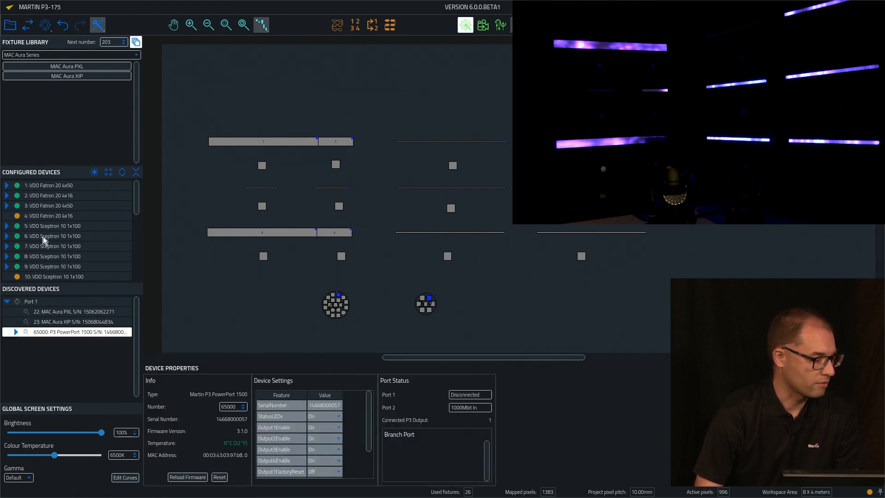
left_click(16, 333)
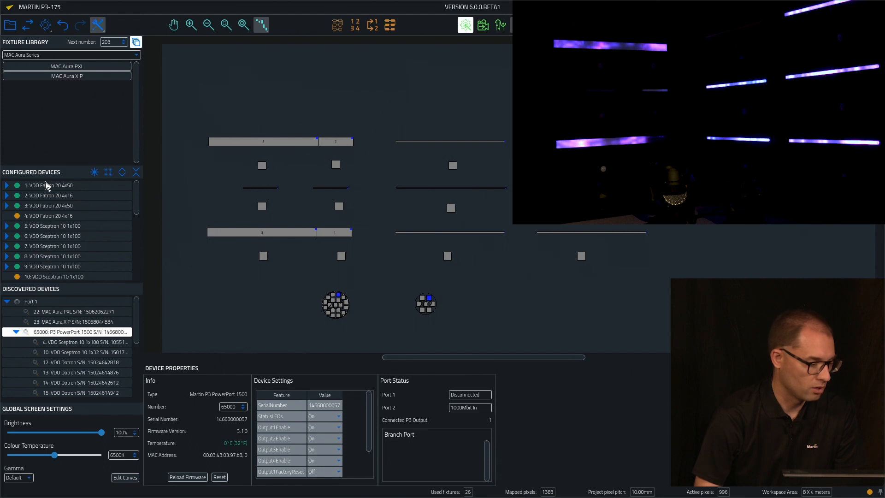
left_click(7, 188)
left_click(53, 197)
left_click(51, 186)
left_click(7, 187)
left_click(181, 241)
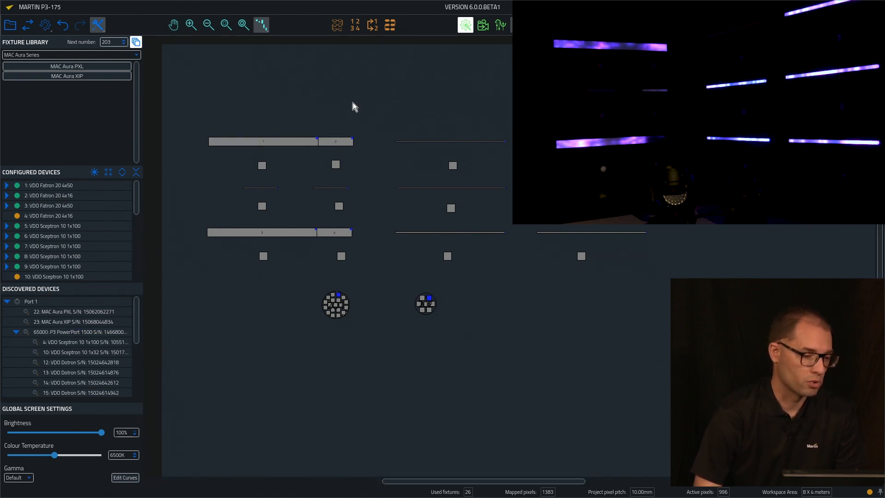
Unaddress every fixture using the Bump All Offline renumber mode, and check the status of the configured devices
left_click(376, 24)
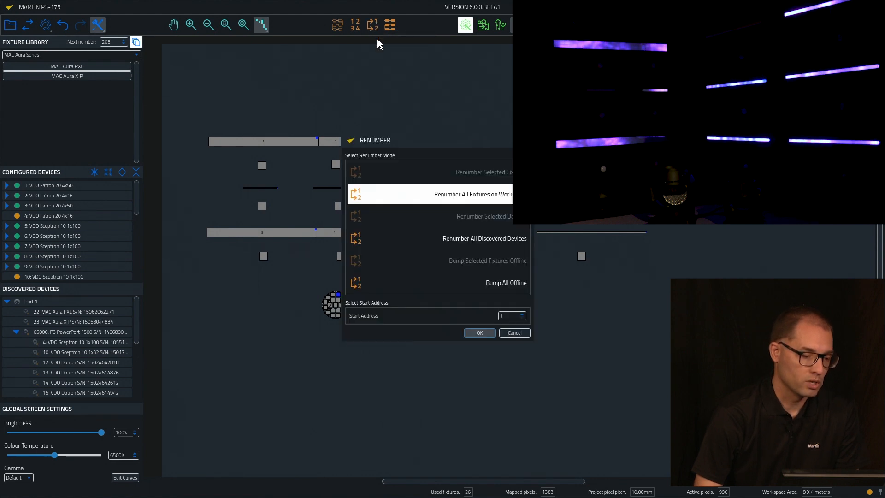
left_click(506, 286)
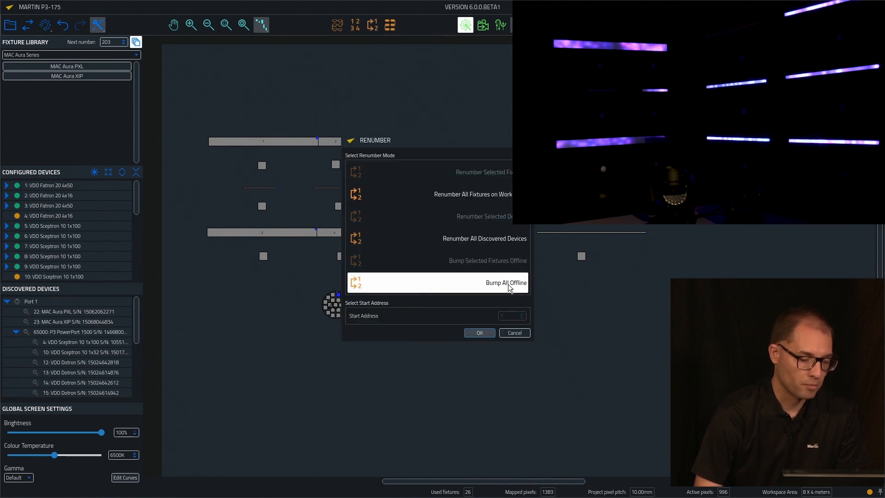
left_click(478, 333)
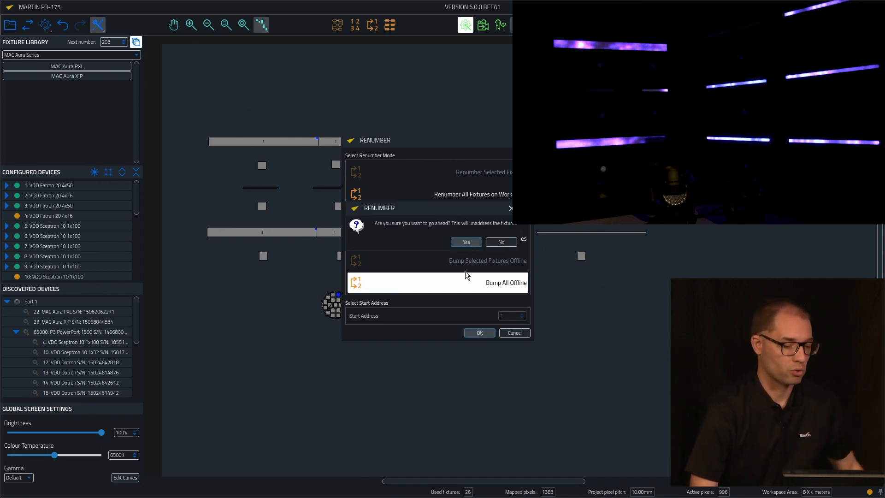
left_click(467, 243)
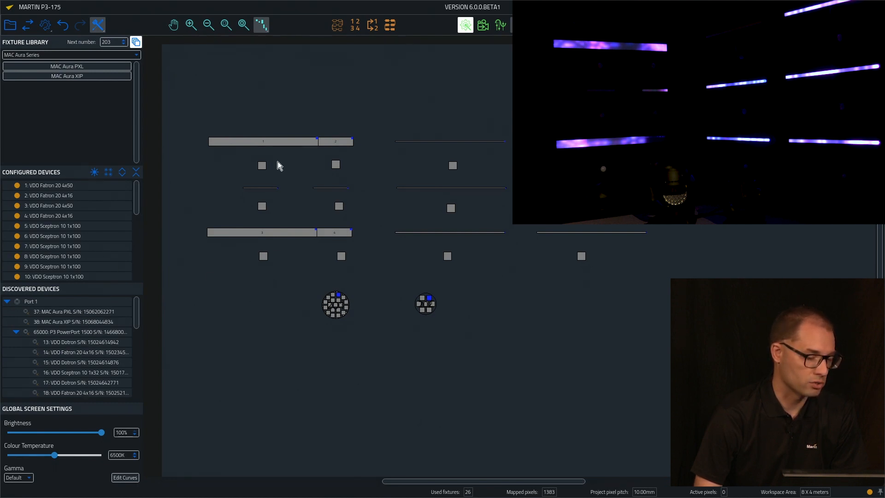
scroll(83, 202, "down", 5)
scroll(82, 212, "up", 5)
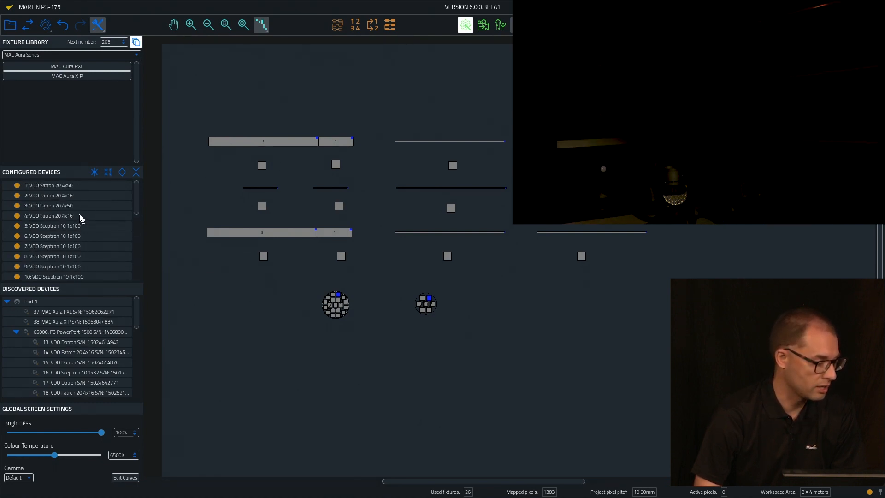
scroll(50, 237, "down", 10)
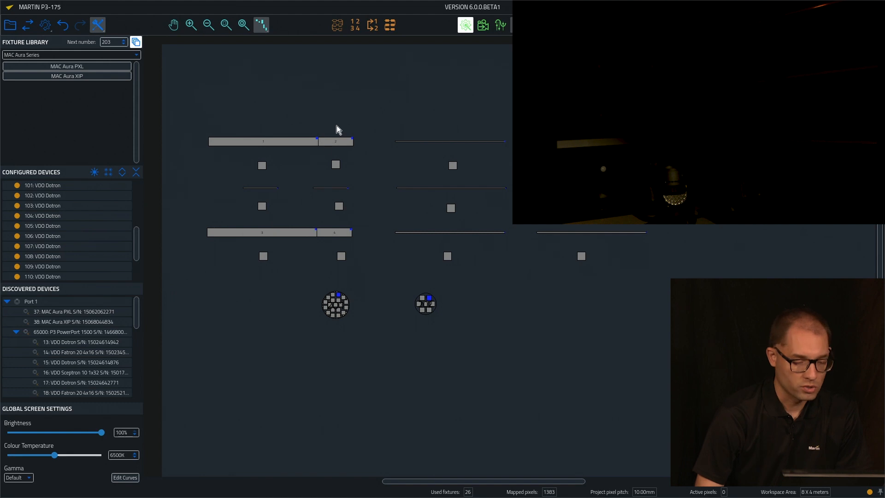
Start Quick Address and match the flashing devices to the lowest Dotron of the second column and Fatron 4
left_click(359, 27)
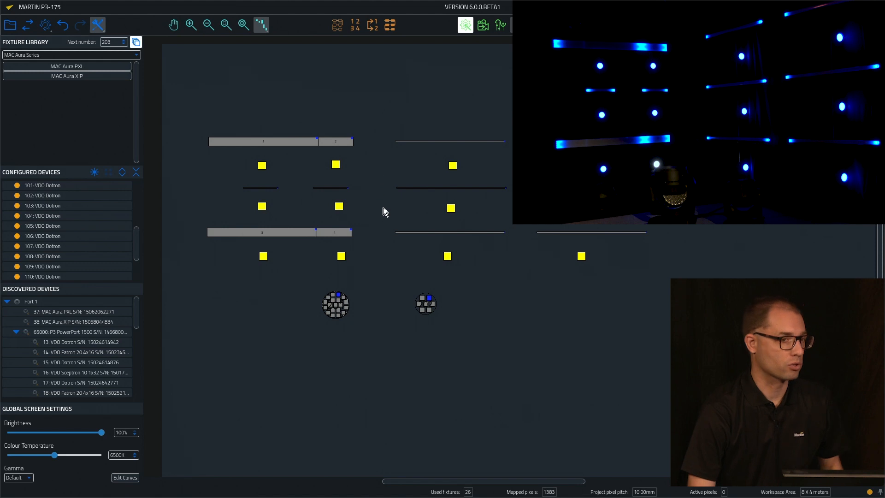
left_click(341, 260)
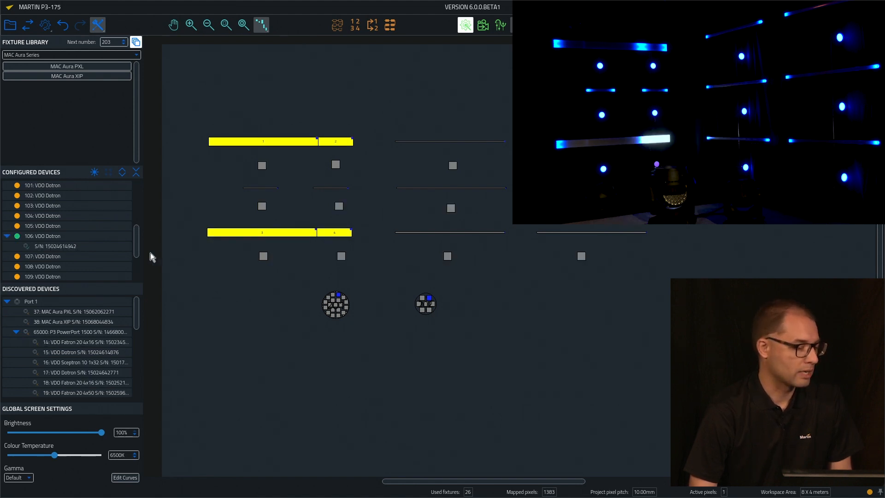
left_click(339, 234)
scroll(55, 217, "down", 2)
scroll(58, 221, "up", 4)
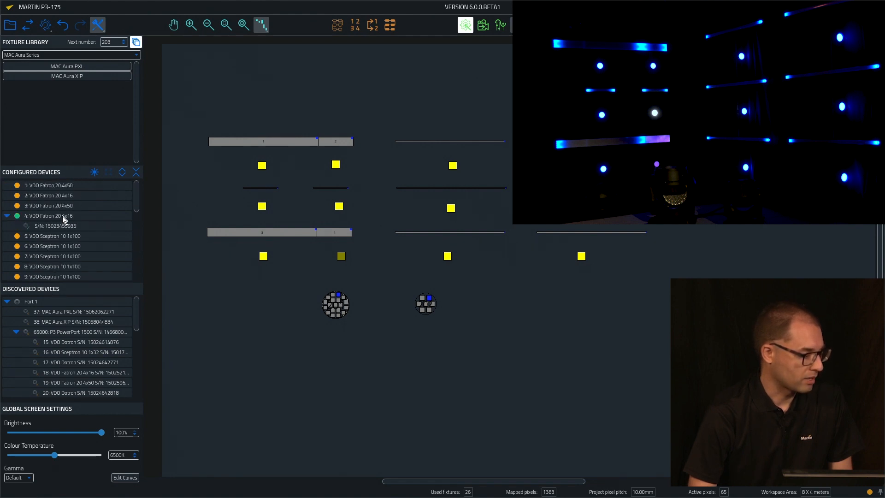
Address the rest of the second column upward: middle Dotron, Sceptron 12, upper Dotron and Fatron 2
left_click(340, 189)
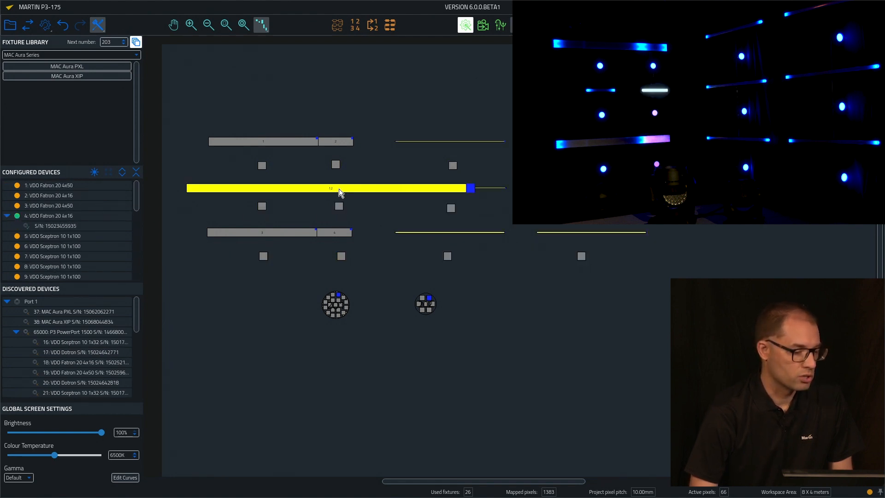
left_click(339, 191)
left_click(336, 165)
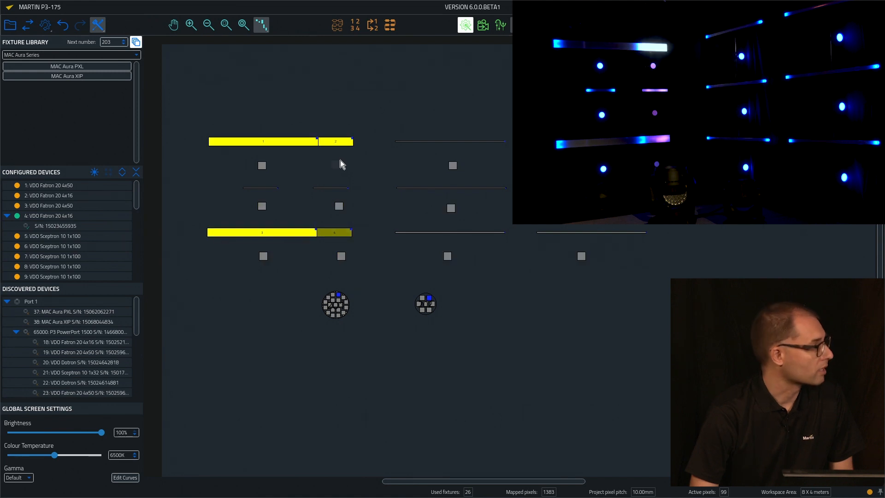
left_click(339, 144)
Address the first column downward as each device flashes: Fatron 1, upper Dotron, Sceptron 11, middle Dotron, Fatron 3 and lowest Dotron
left_click(251, 142)
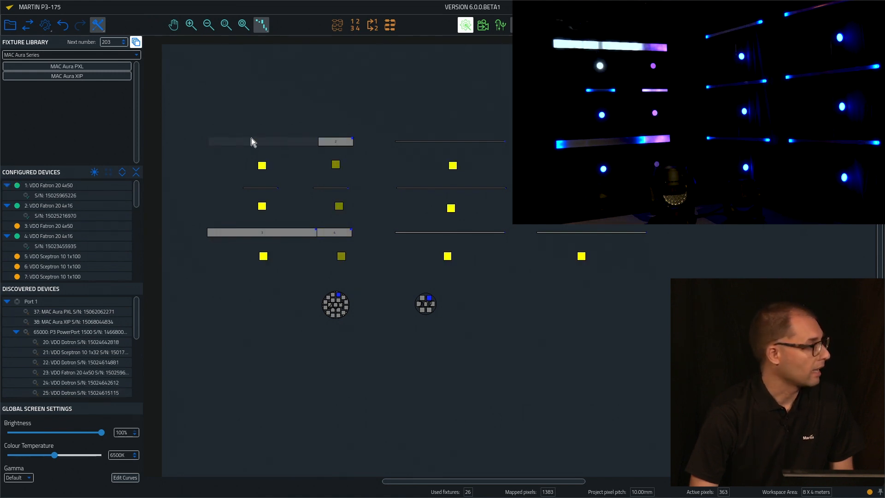
left_click(264, 166)
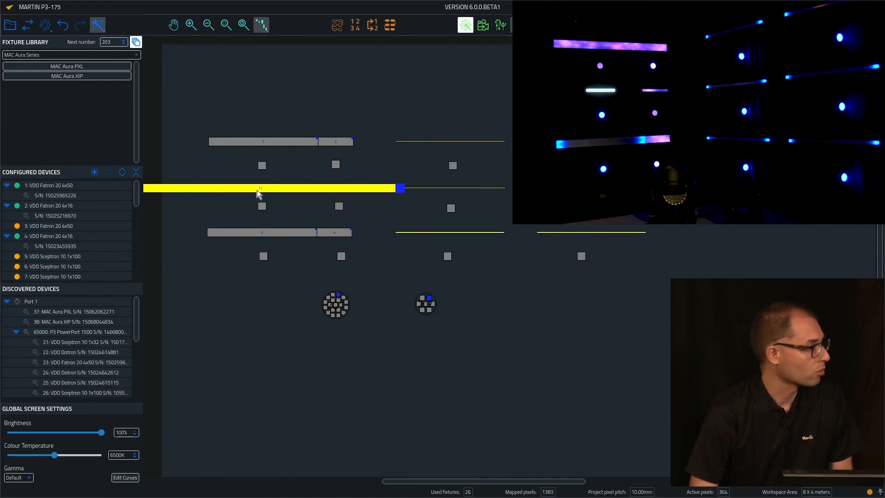
left_click(257, 192)
left_click(261, 206)
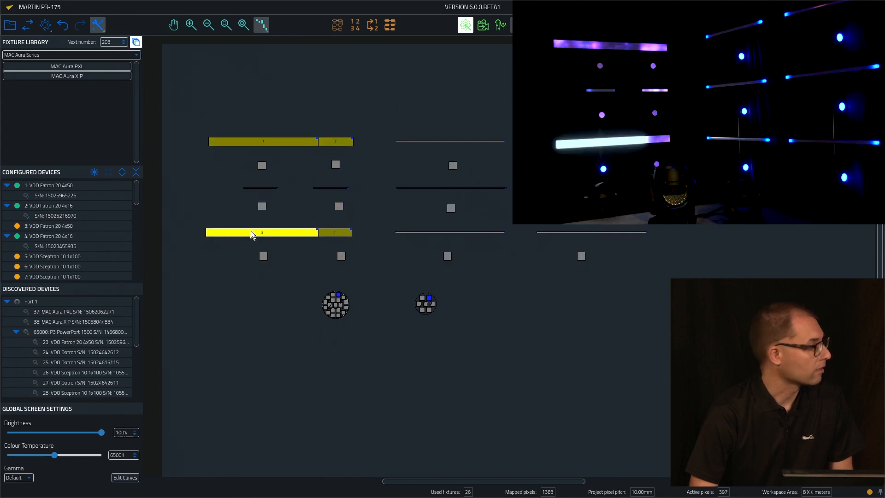
left_click(251, 235)
left_click(263, 256)
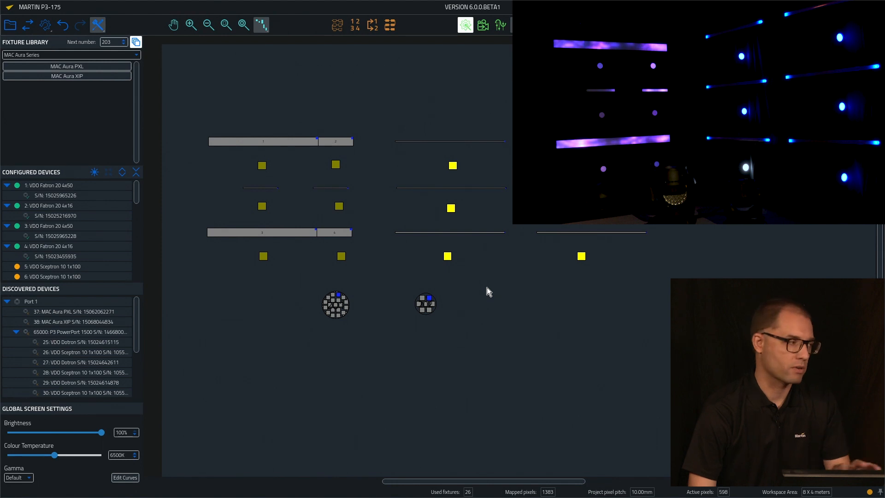
Address the third column's Dotrons and Sceptrons alternately from the lowest Dotron up to the highest Sceptron
left_click(447, 257)
left_click(461, 233)
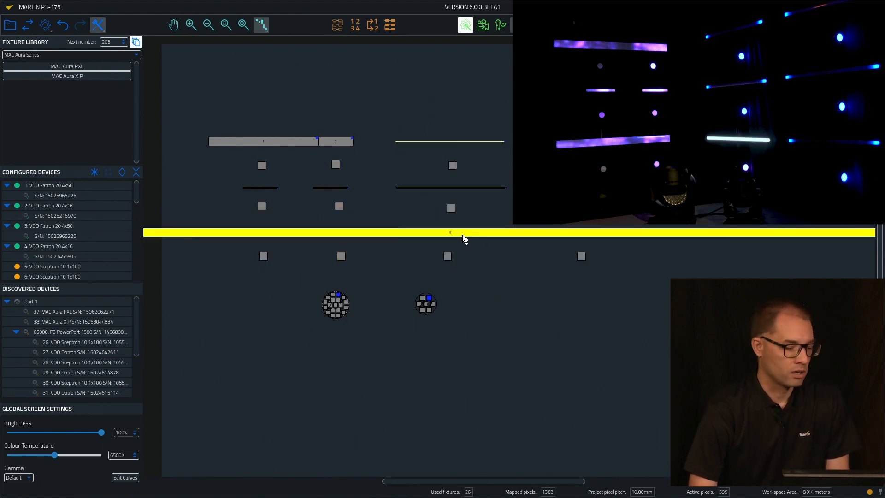
left_click(451, 208)
left_click(453, 188)
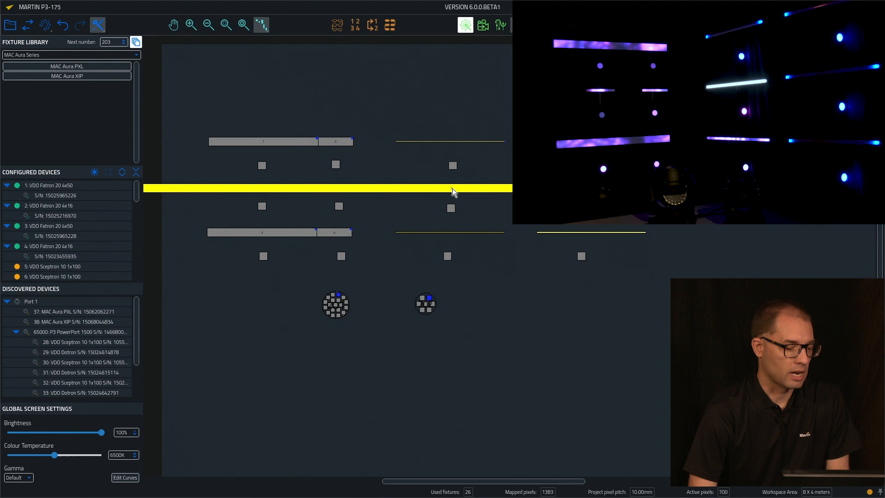
left_click(454, 164)
left_click(454, 143)
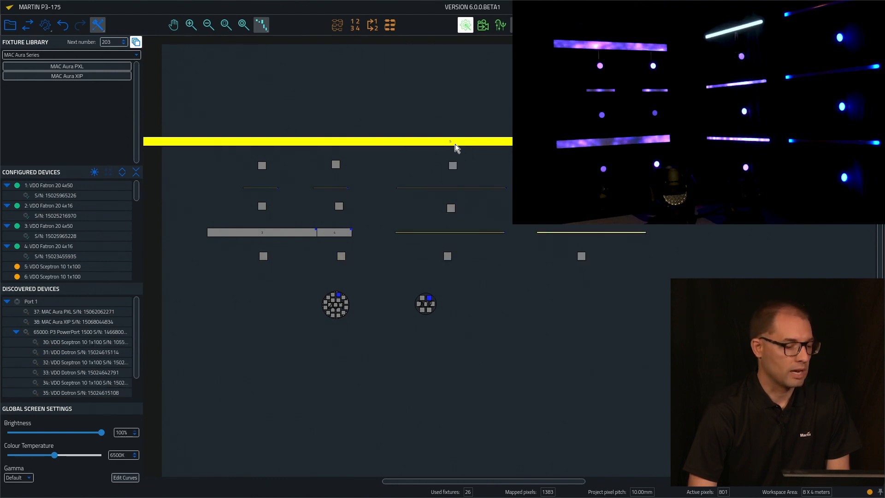
Address the fourth column's three Dotrons and three Sceptrons alternately, working upward as each one flashes
left_click(581, 256)
left_click(583, 231)
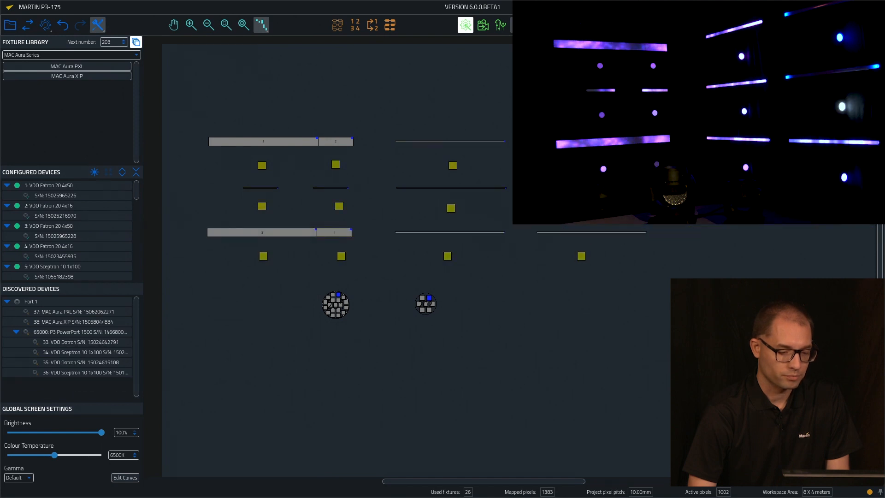
left_click(582, 207)
left_click(583, 187)
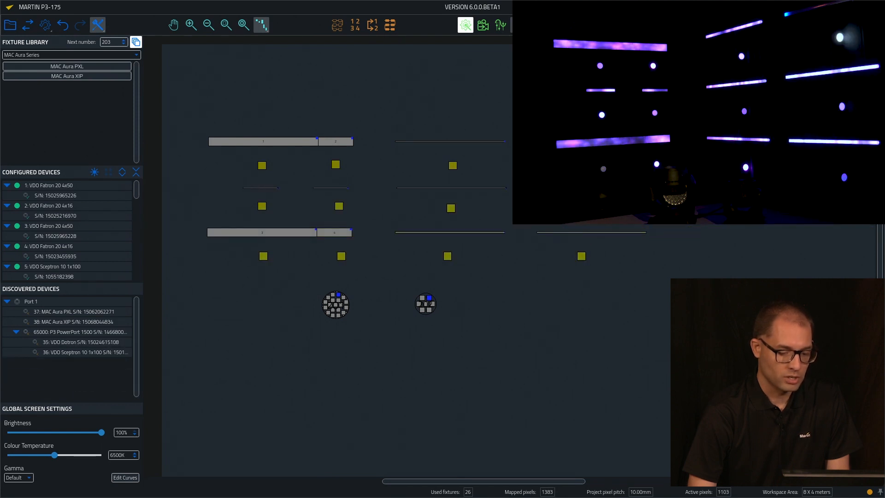
left_click(582, 165)
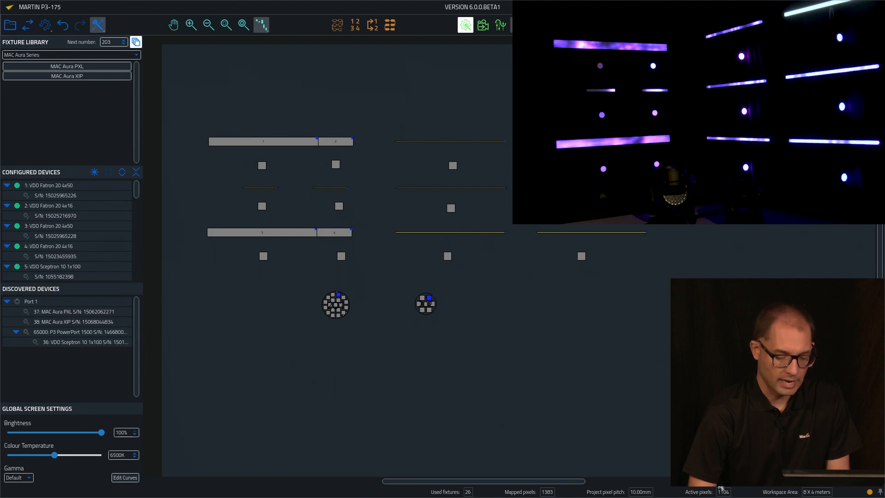
left_click(592, 232)
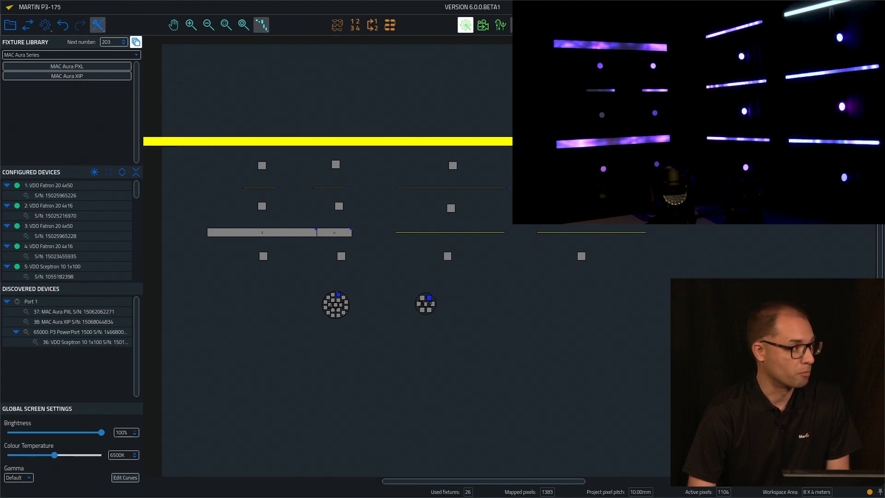
Address the MAC Aura PXL and the MAC Aura XIP, and finish Quick Address
left_click(332, 308)
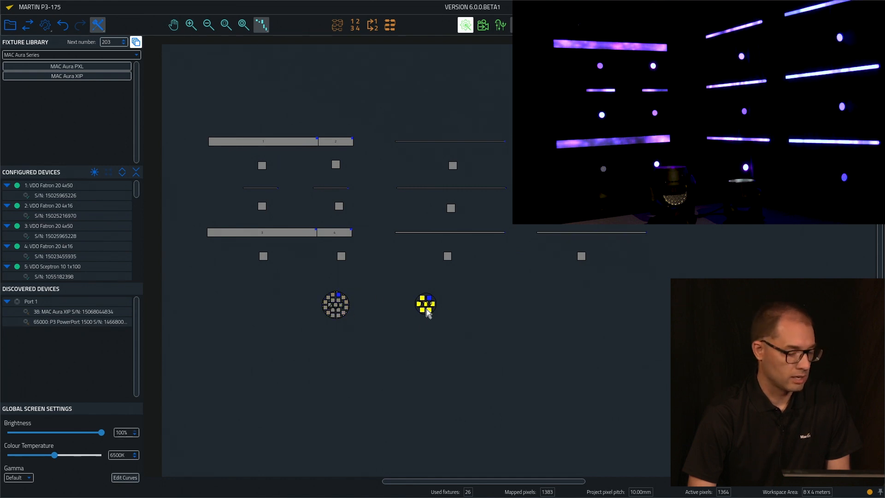
left_click(428, 312)
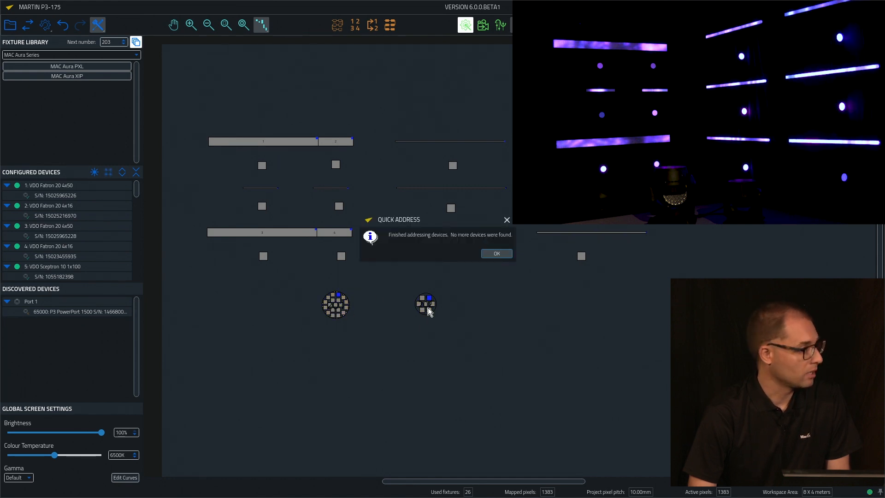
left_click(500, 255)
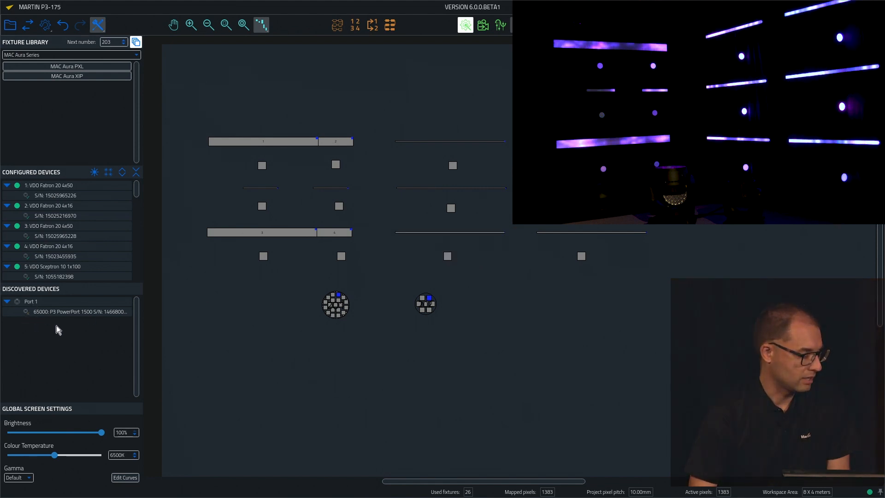
Collapse the configured devices and examine the properties of the device matched to Fatron 1
left_click(136, 172)
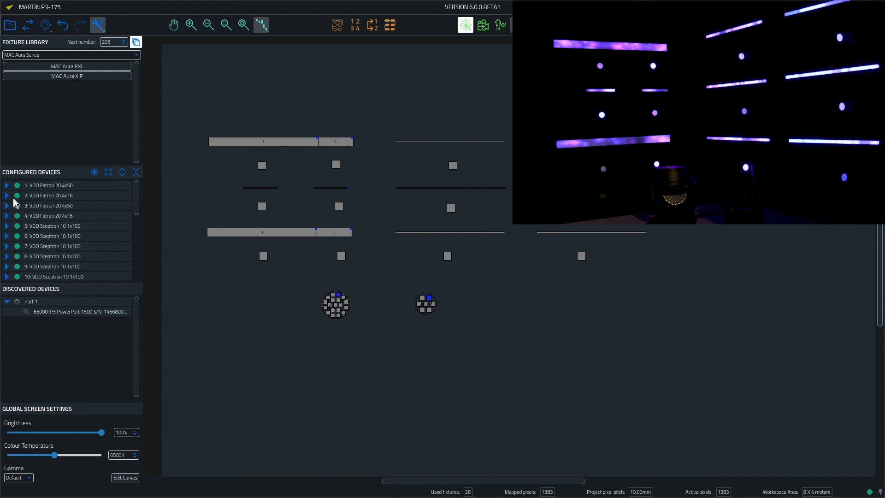
left_click(7, 186)
left_click(44, 195)
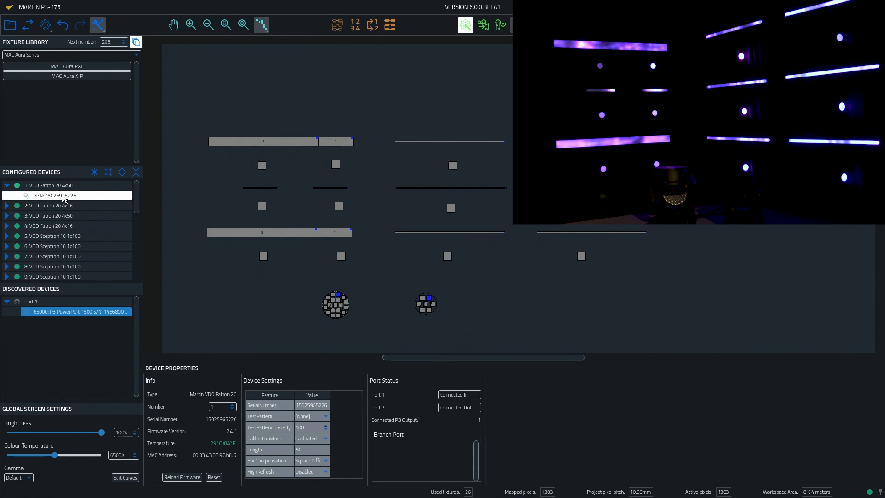
left_click(8, 185)
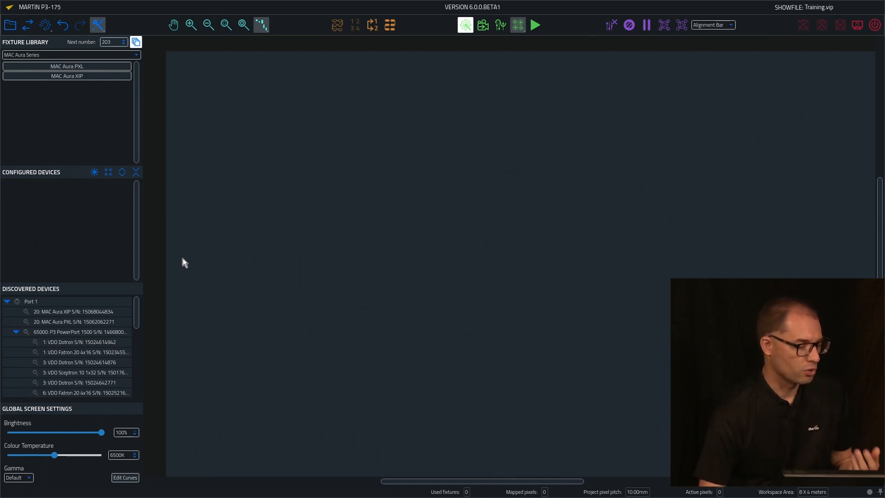
Renumber all discovered devices with start address 1 and review their new numbering
left_click(109, 172)
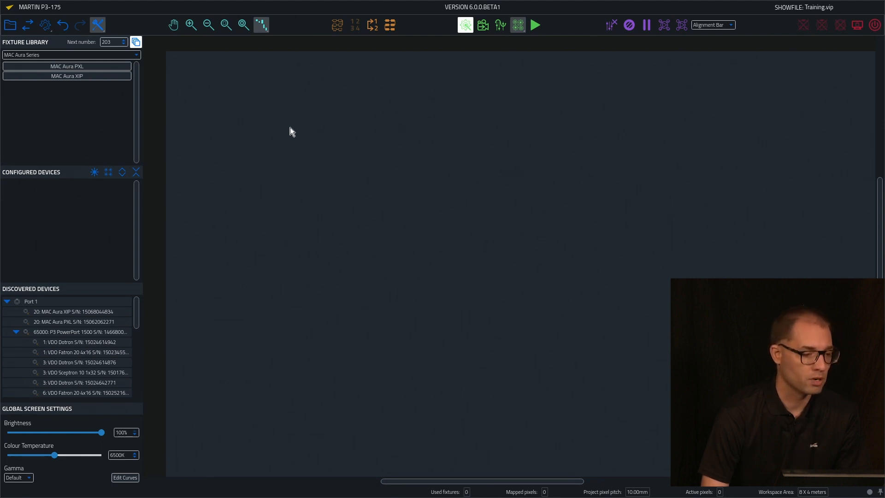
left_click(373, 24)
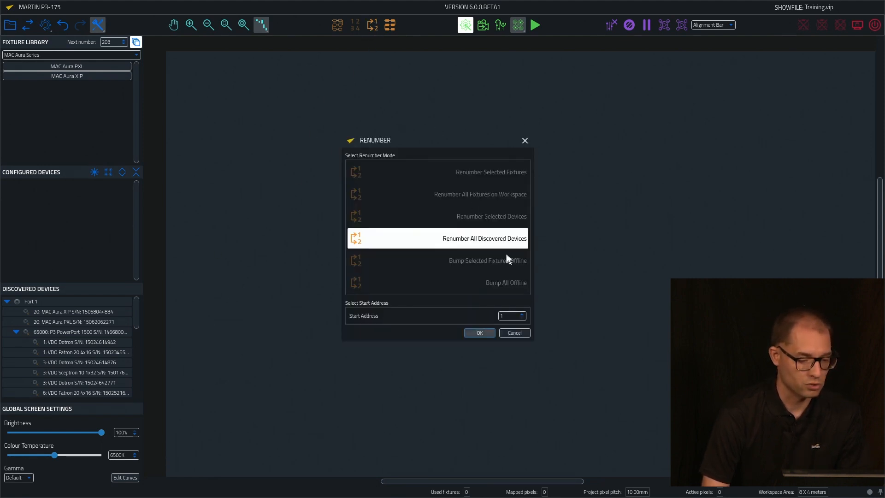
left_click(478, 332)
scroll(76, 318, "down", 7)
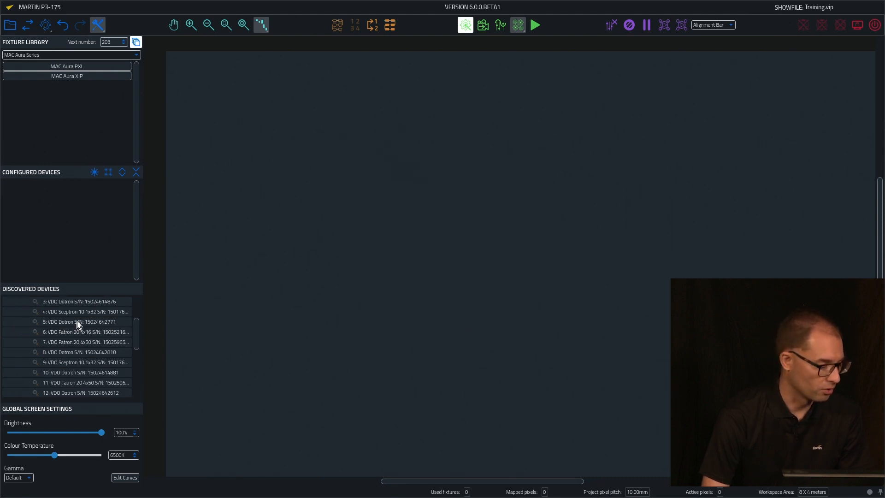
scroll(73, 356, "up", 7)
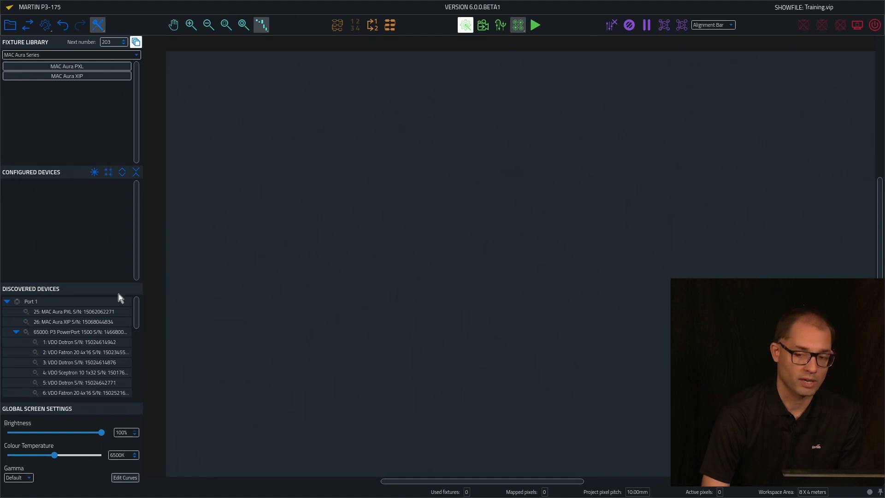
Turn on test-pattern identification and step through the discovered MAC Aura PXL, MAC Aura XIP, PowerPort, Fatron 2 and Dotron 3 to locate them
left_click(95, 173)
left_click(68, 312)
left_click(68, 319)
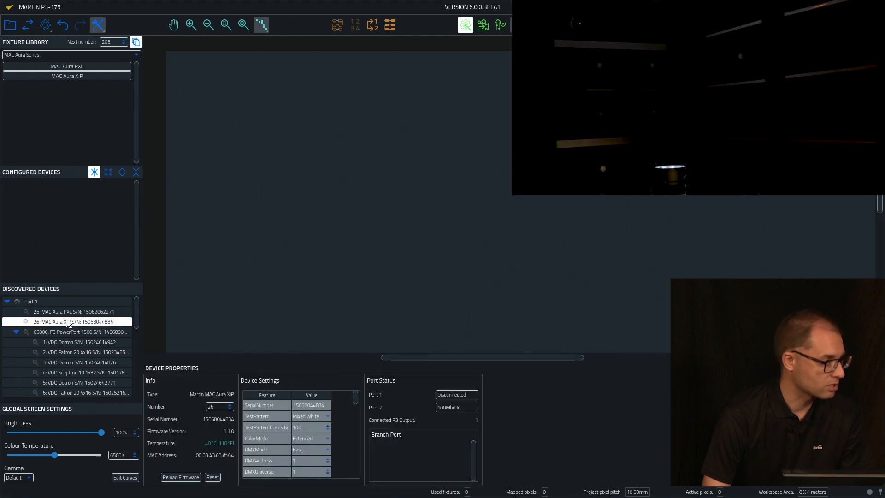
left_click(65, 333)
left_click(68, 353)
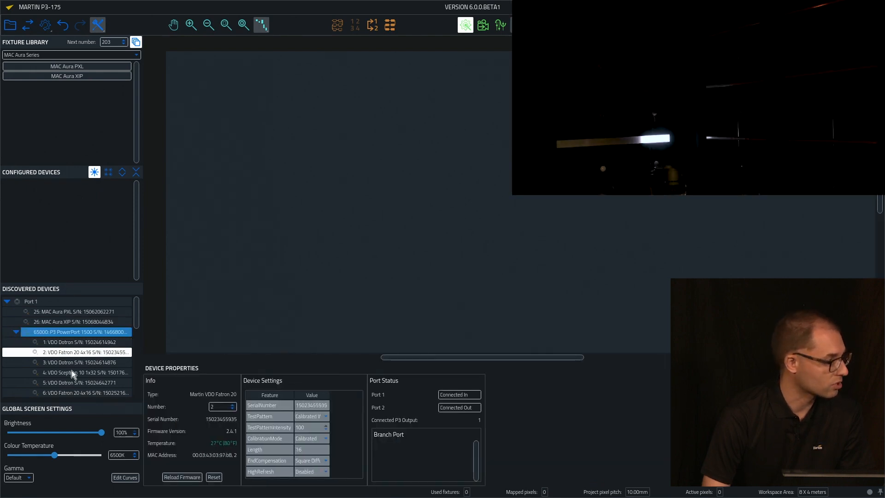
left_click(72, 363)
left_click(74, 351)
left_click(73, 359)
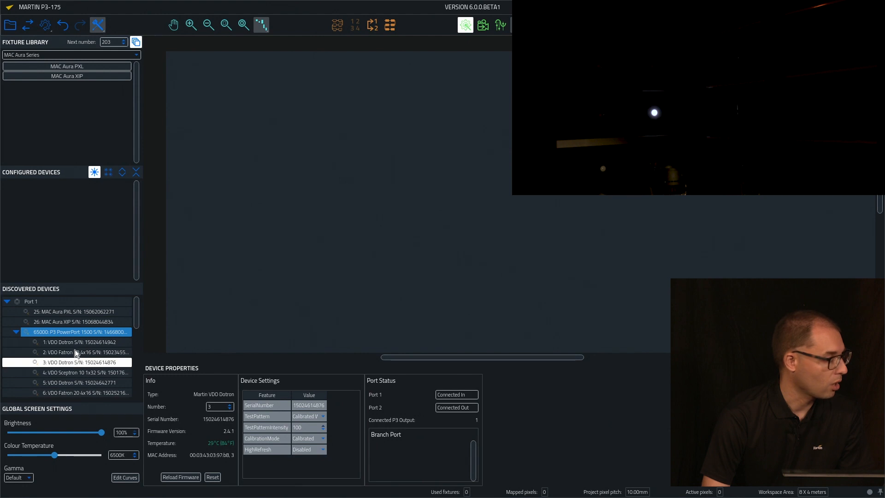
Place Dotron 1 on the workspace at about X 1550, Y 1670 mm and Fatron 2 above it, rotated 90°
left_click(77, 341)
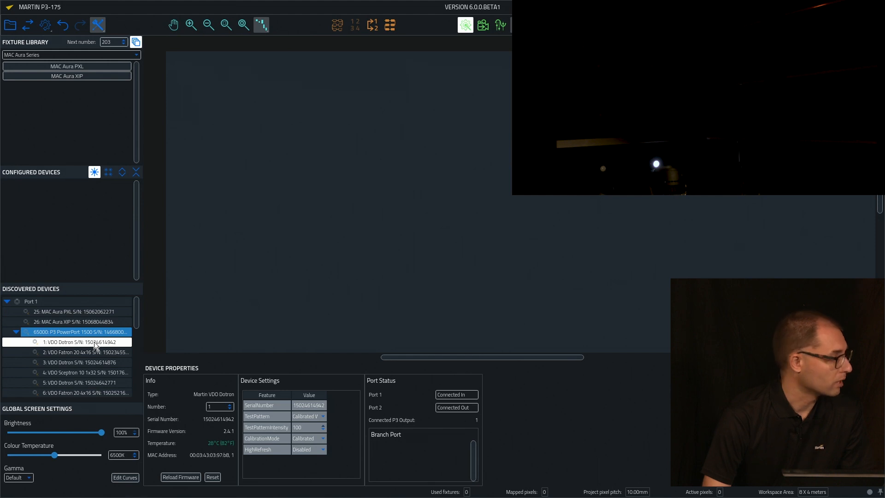
left_click_drag(96, 345, 336, 235)
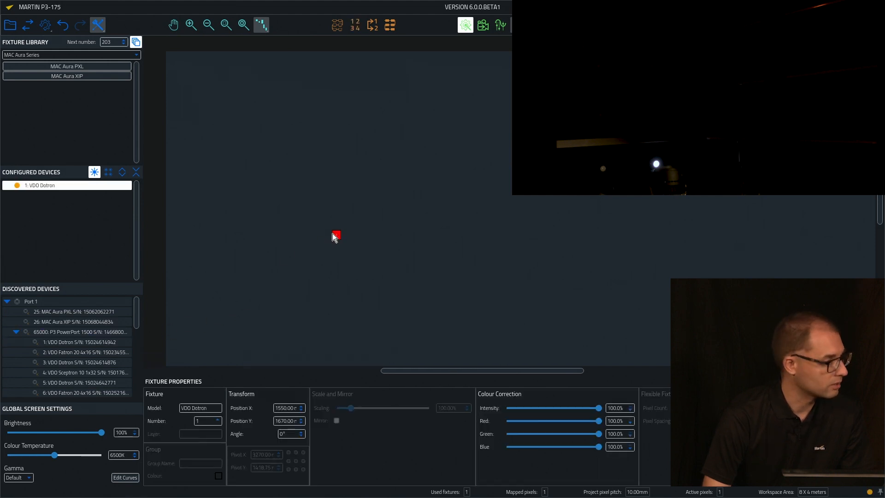
left_click_drag(81, 341, 341, 204)
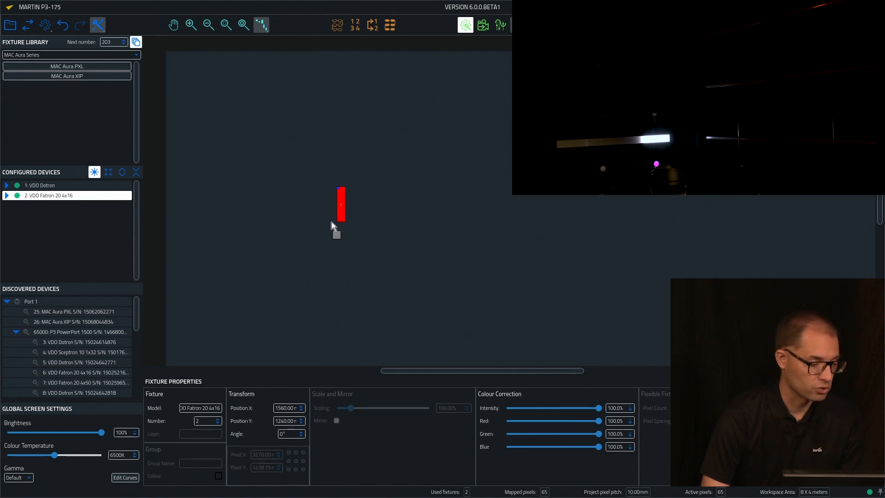
key("r")
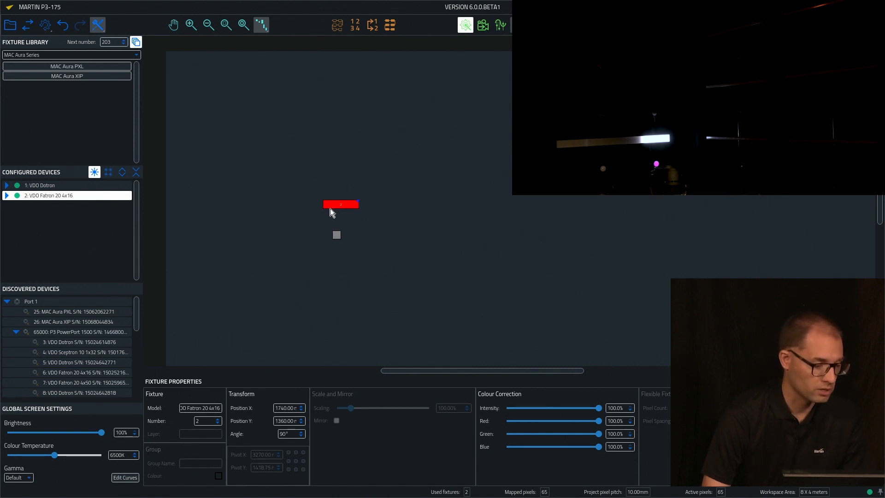
Stack Dotron 3, Sceptron 4 at 90° and Dotron 5 above Fatron 2 at about Y 1120, 920 and 670 mm
left_click_drag(85, 342, 328, 182)
left_click_drag(338, 177, 337, 174)
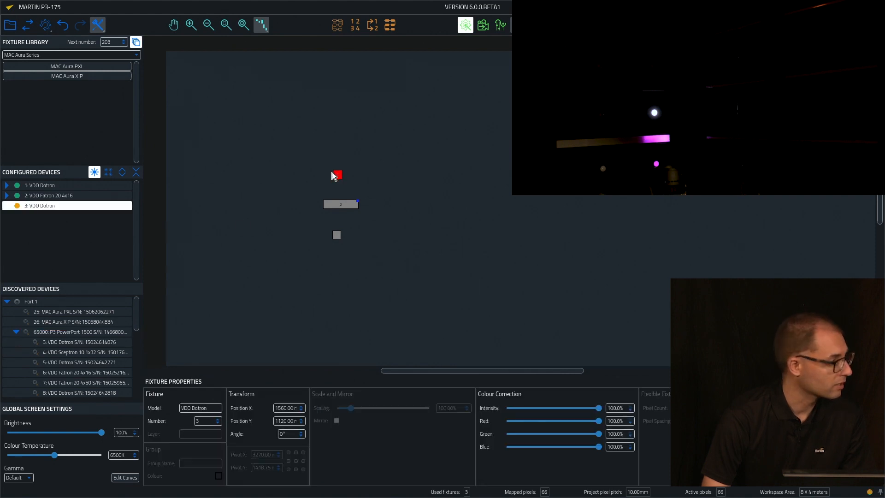
left_click_drag(79, 344, 347, 154)
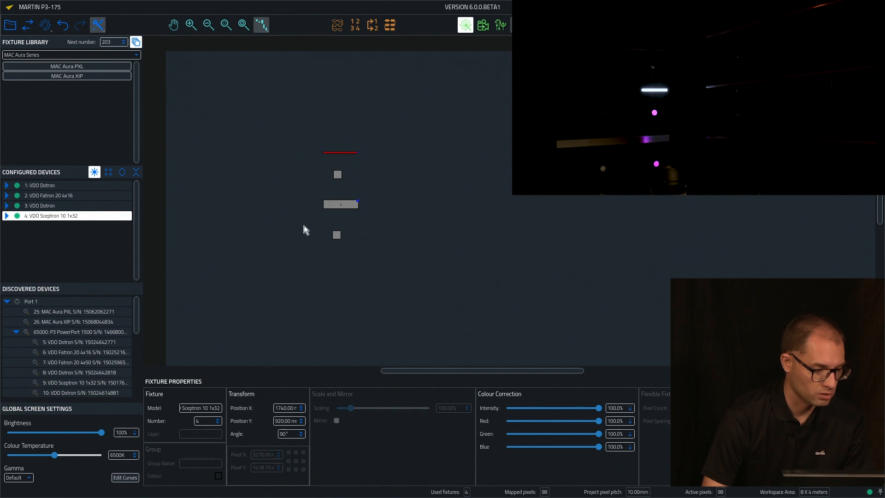
scroll(305, 229, "up", 1)
left_click(92, 343)
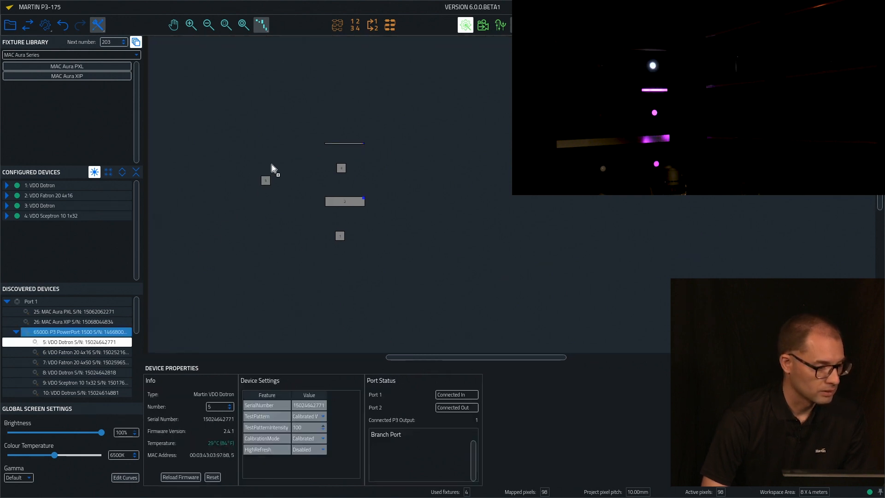
left_click_drag(343, 111, 344, 111)
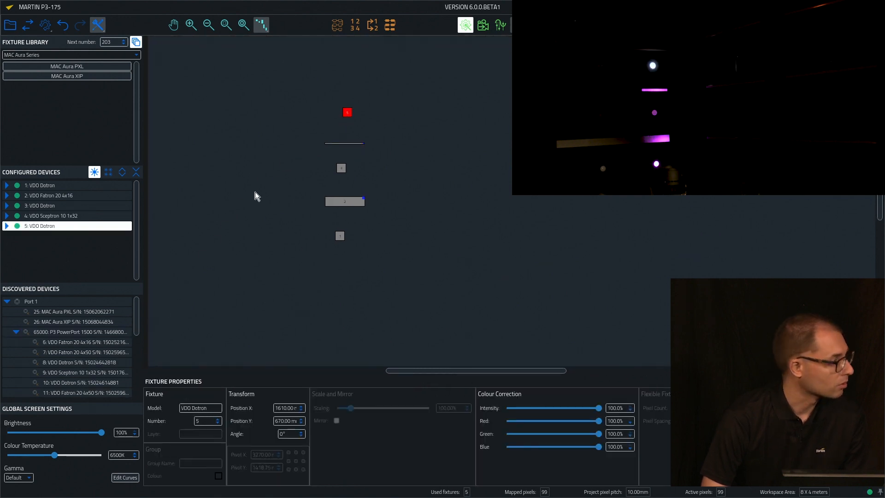
Place Fatron 6 above Dotron 5 and Fatron 7 end to end with its left side, both rotated 90°
left_click(80, 344)
left_click_drag(79, 344, 345, 83)
key("r")
left_click(88, 342)
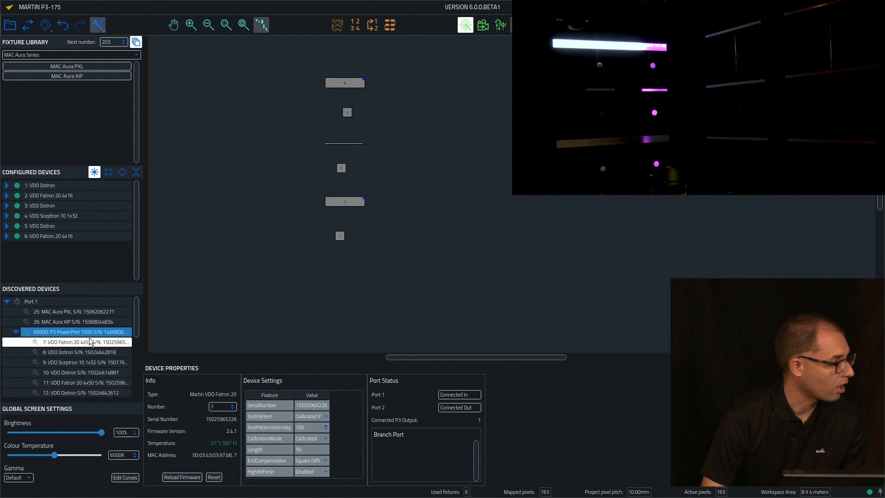
left_click_drag(70, 345, 255, 82)
key("r")
Place Dotron 8, Sceptron 9 at 90° and Dotron 10 in a column beneath Fatron 7, level with the neighbouring fixtures
left_click_drag(73, 343, 269, 113)
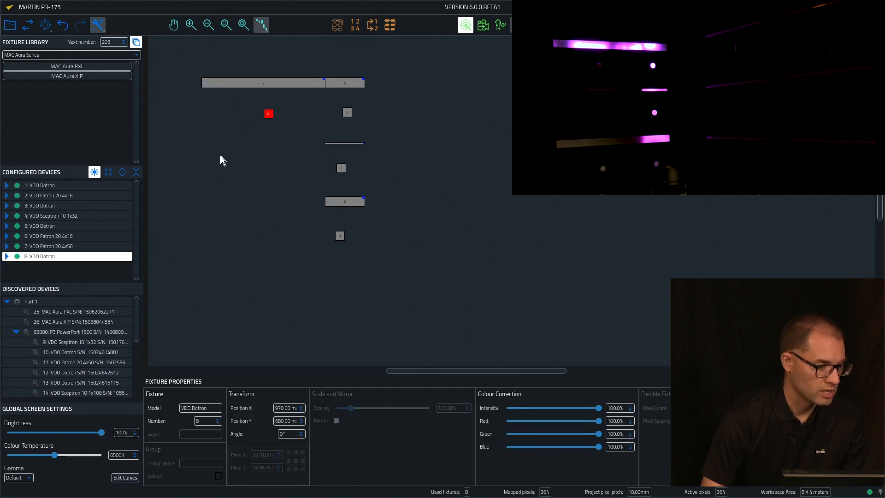
left_click_drag(77, 341, 270, 143)
right_click(236, 171)
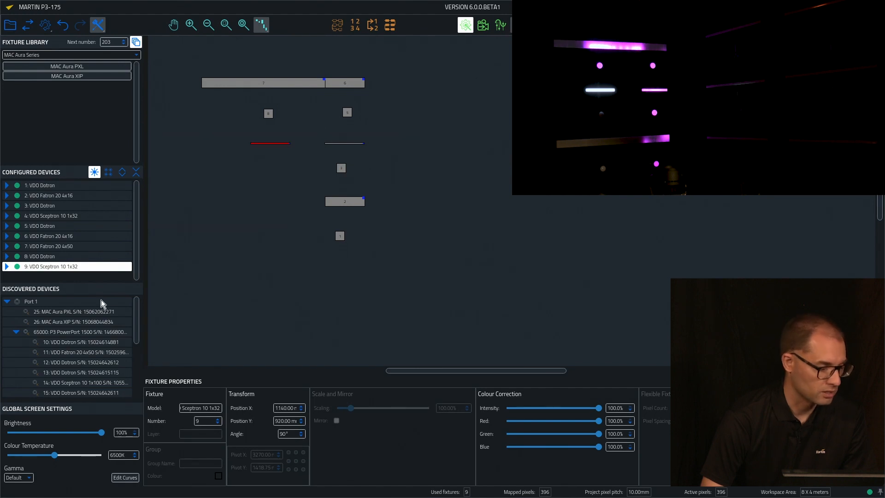
left_click(77, 343)
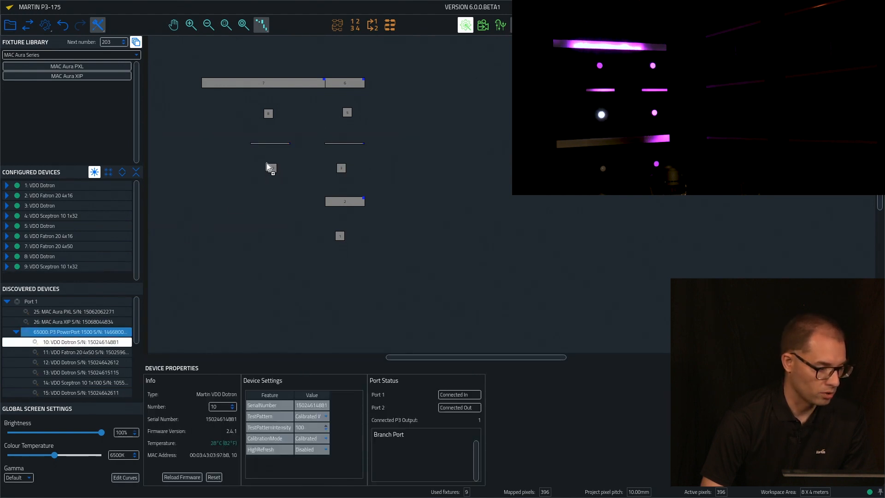
left_click_drag(269, 166, 270, 167)
Place Fatron 11 at 90° end to end with Fatron 2, and Dotron 12 below it at about X 990, Y 1640 mm
left_click(87, 343)
left_click_drag(87, 343, 235, 217)
left_click_drag(231, 257, 260, 205)
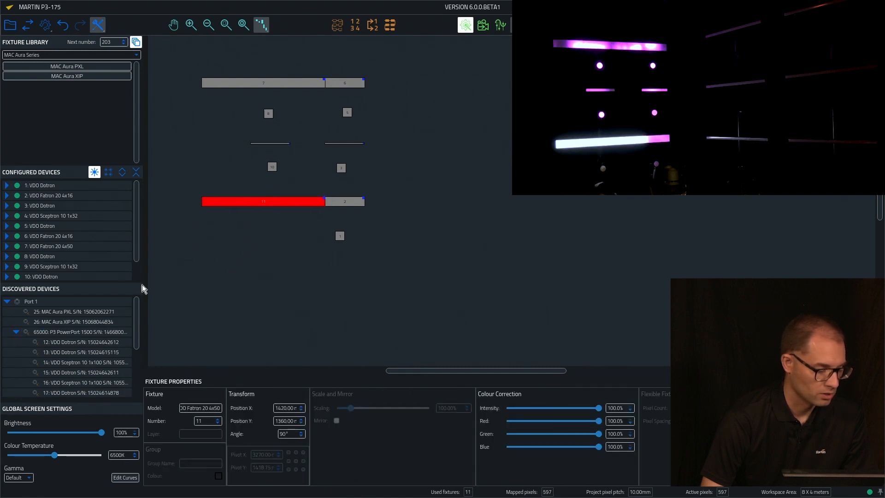
left_click_drag(87, 344, 118, 326)
left_click_drag(265, 234, 267, 233)
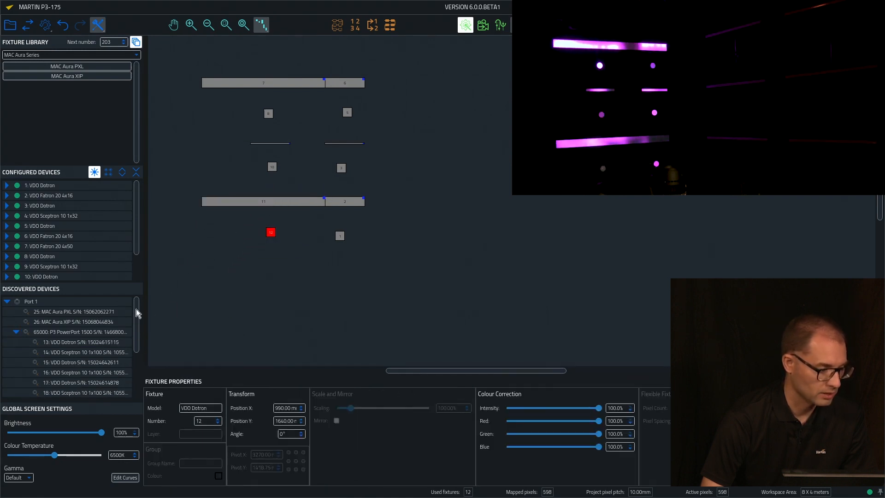
Start a third column to the right of Dotron 1 by placing Dotron 13, Sceptron 14, Dotron 15 and Sceptron 16 from bottom up
left_click(101, 344)
left_click_drag(434, 232, 438, 232)
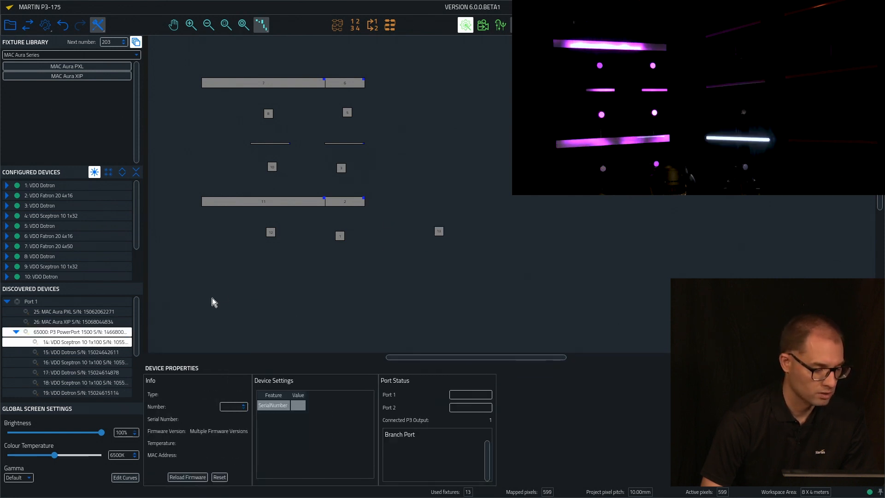
left_click_drag(92, 347, 441, 216)
left_click_drag(433, 247, 436, 170)
left_click(95, 343)
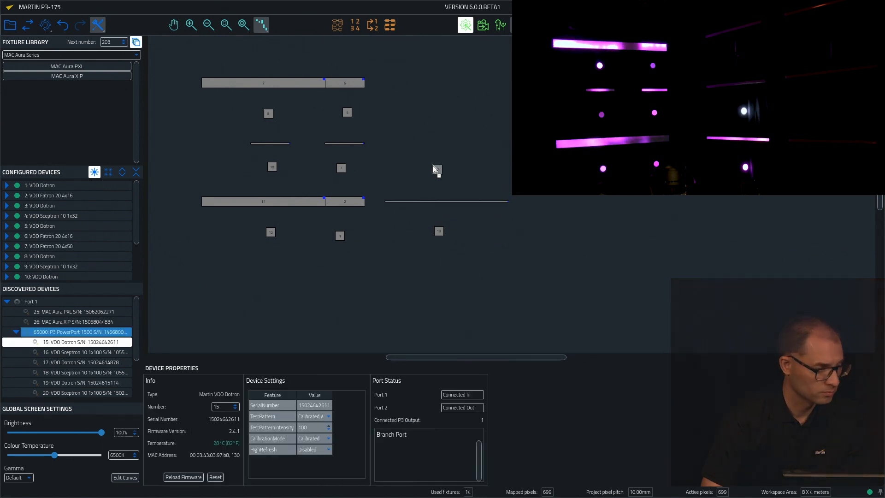
left_click_drag(87, 339, 438, 147)
Place the remaining Dotrons and Sceptrons through number 24 to complete the third and fourth columns
left_click_drag(81, 342, 573, 193)
right_click(573, 193)
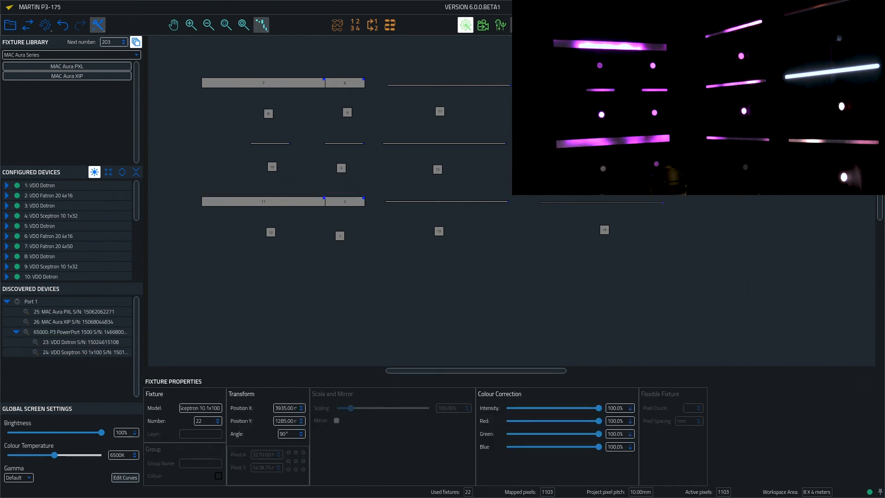
left_click_drag(95, 342, 604, 112)
left_click_drag(94, 342, 606, 85)
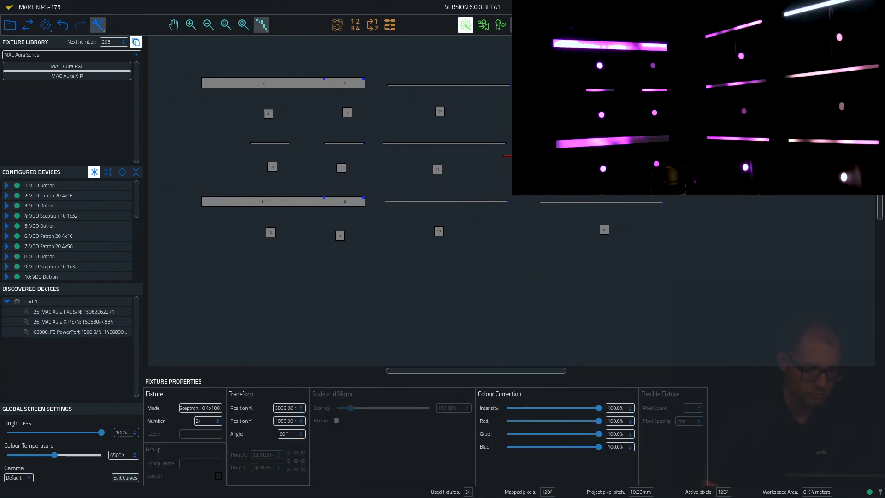
Align the top row of Fatrons and Sceptrons vertically by their centres
left_click_drag(185, 54, 530, 94)
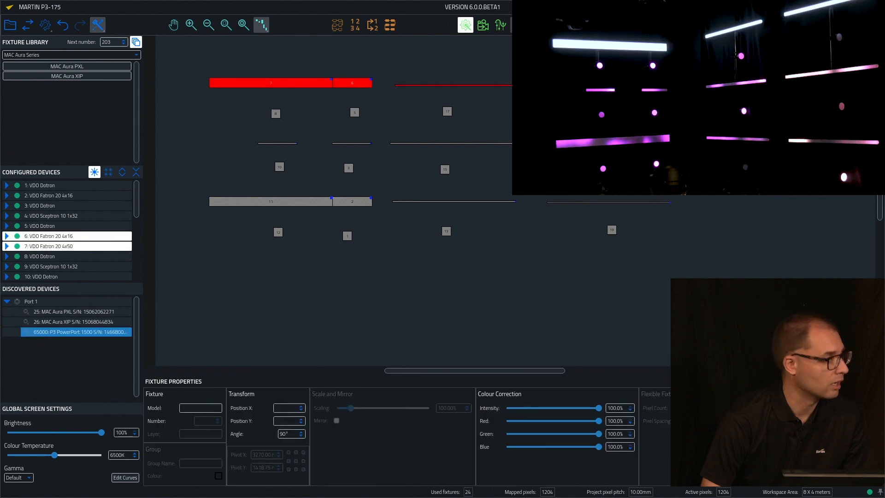
left_click(98, 26)
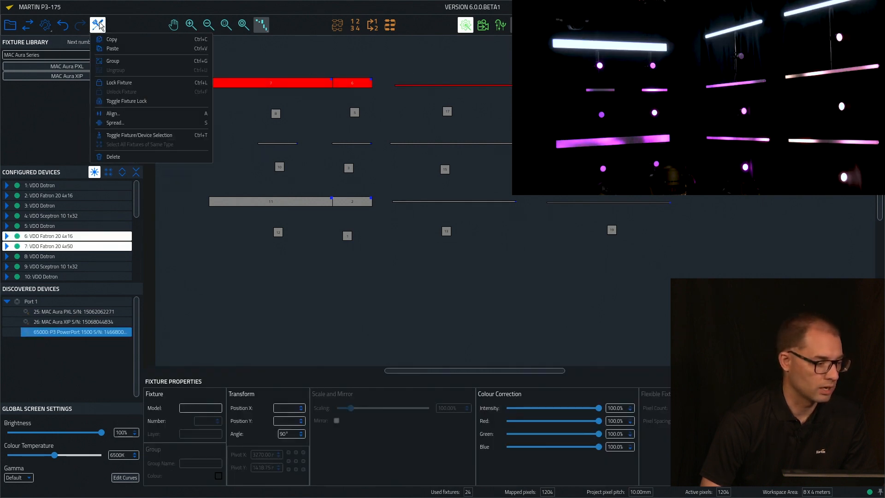
left_click(114, 116)
left_click(114, 52)
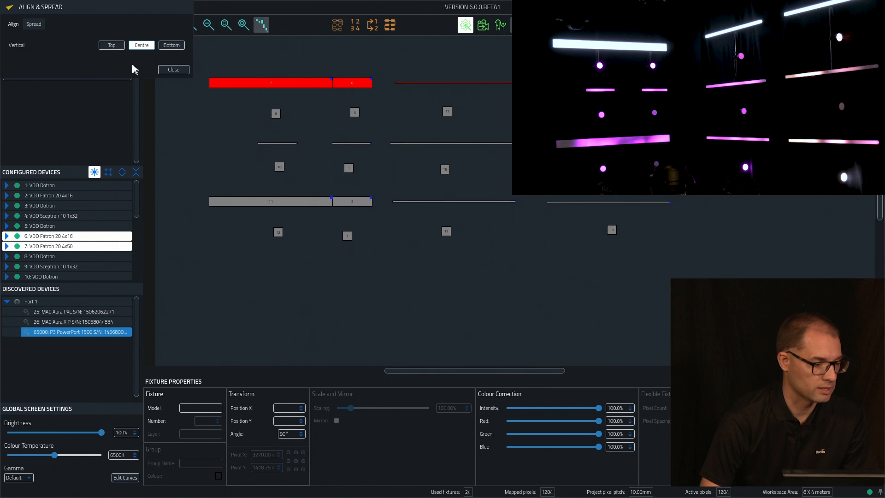
left_click(173, 70)
Align the row of Dotrons beneath the top row vertically and clear the selection
left_click_drag(231, 106, 521, 116)
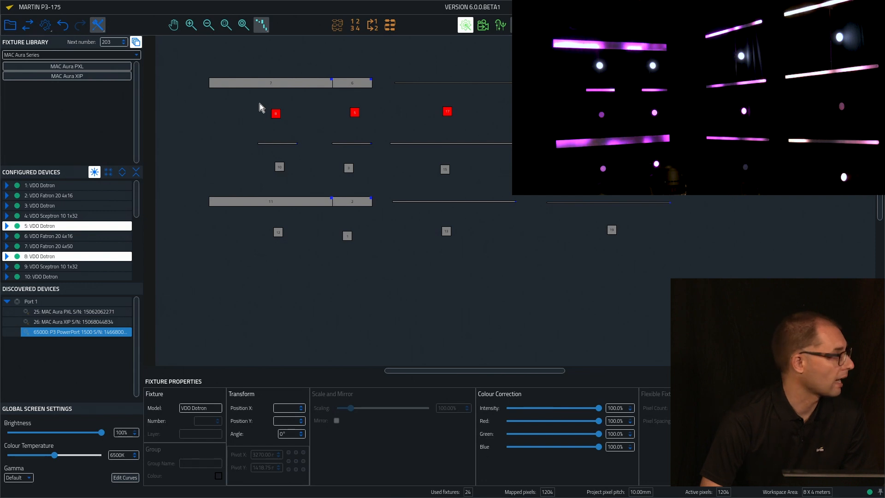
left_click(110, 28)
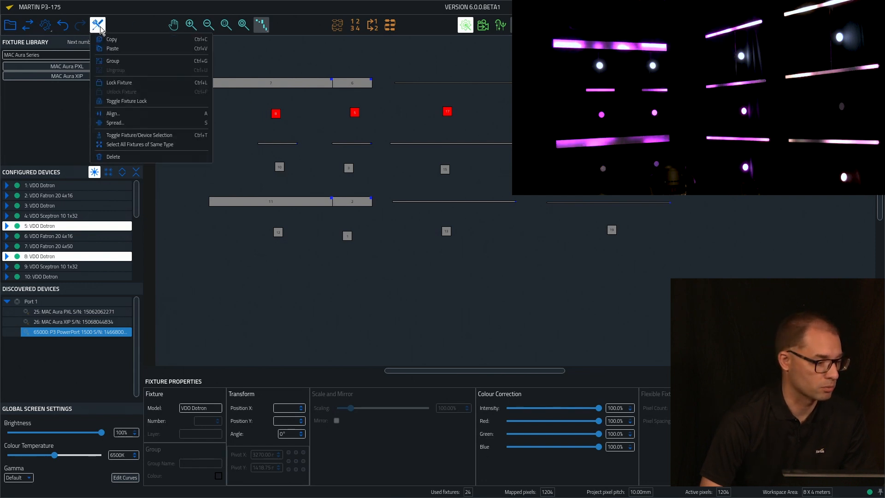
left_click(121, 115)
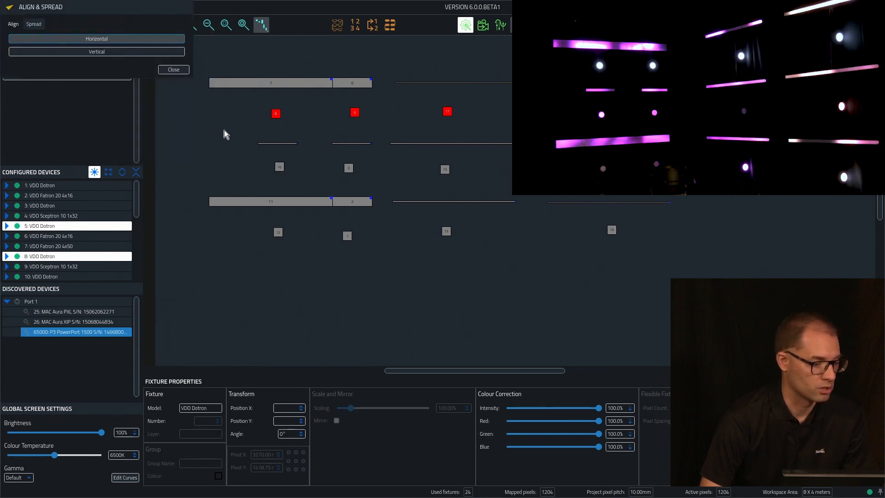
left_click(129, 51)
left_click(173, 69)
left_click(183, 146)
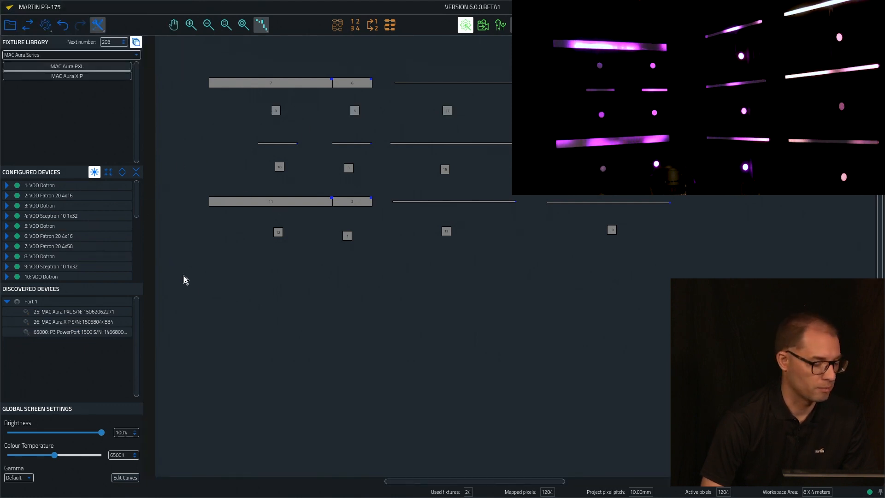
Place the discovered MAC Aura PXL and MAC Aura XIP side by side below the bottom row of Dotrons
left_click_drag(84, 312, 330, 278)
left_click(109, 313)
left_click_drag(111, 316, 424, 289)
left_click(488, 264)
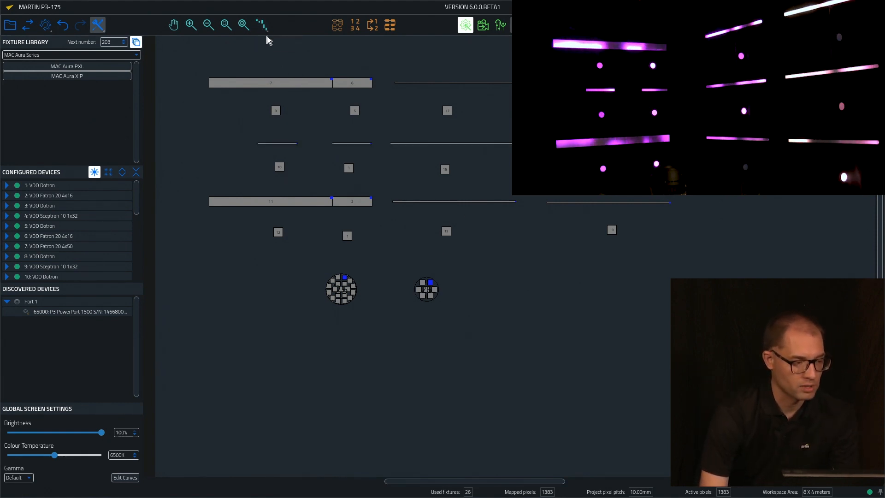
Show the video input behind the fixtures and move the MAC Aura PXL to X 1560, Y 2070 mm and the XIP to X 2210, Y 2090 mm
left_click(261, 24)
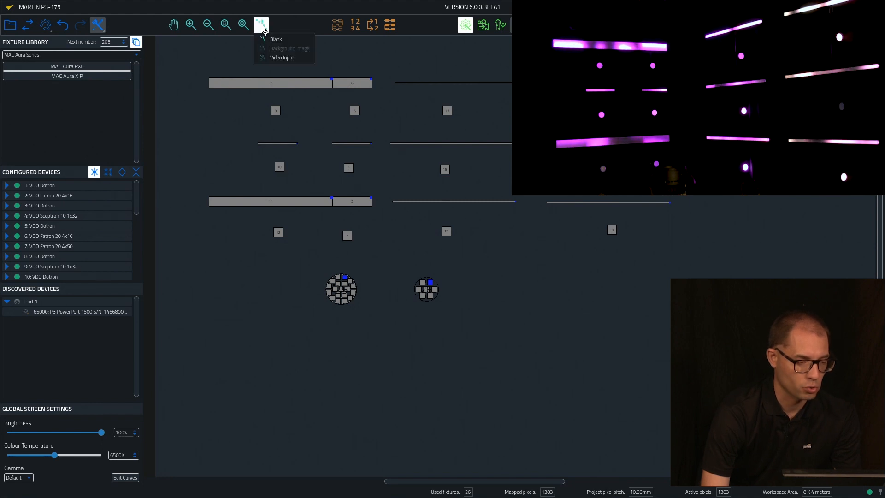
left_click(292, 58)
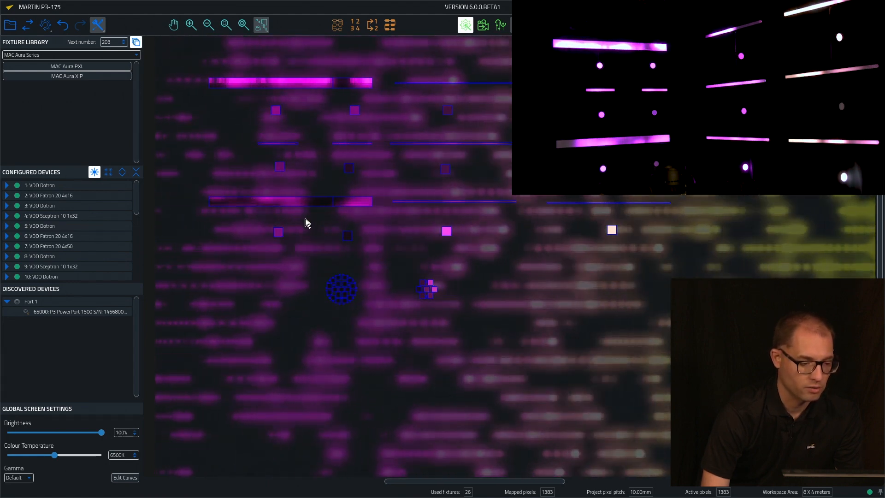
left_click(354, 291)
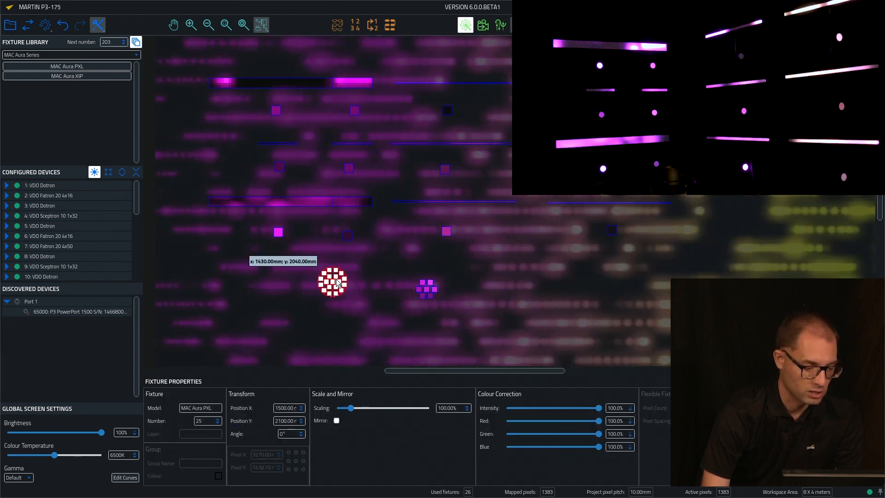
mouse_move(347, 288)
left_mouse_down()
mouse_move(362, 288)
mouse_move(352, 287)
left_mouse_up()
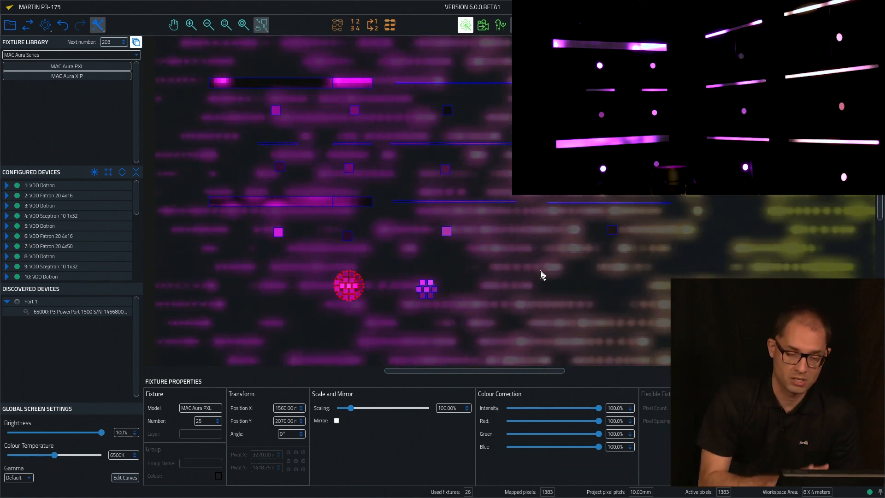
left_click(428, 289)
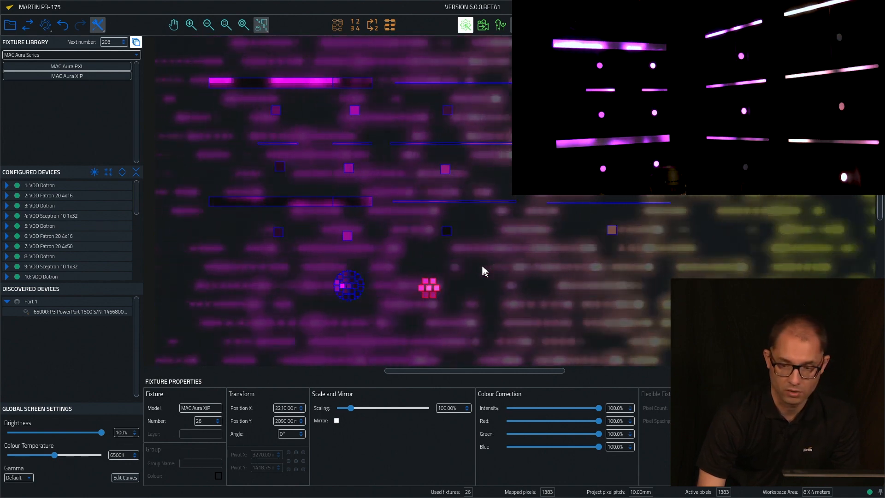
left_click(332, 134)
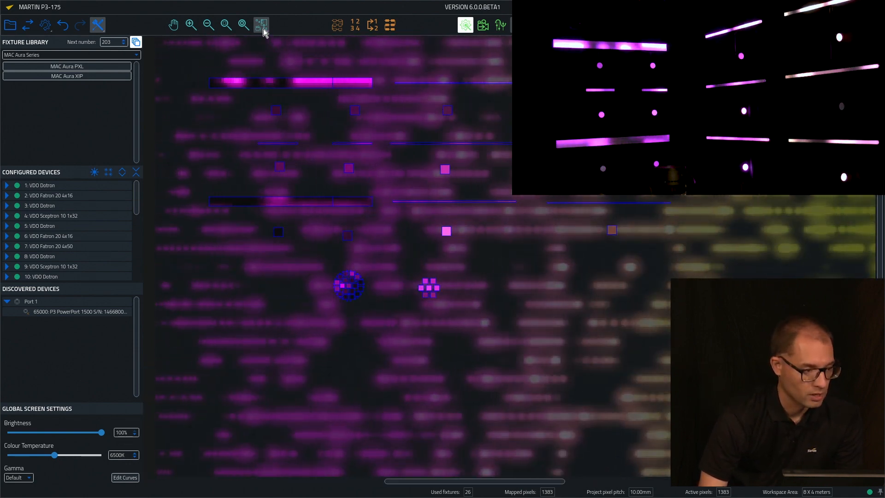
Set the workspace background to blank and scale the MAC Aura PXL to about 415%
left_click(261, 25)
left_click(276, 38)
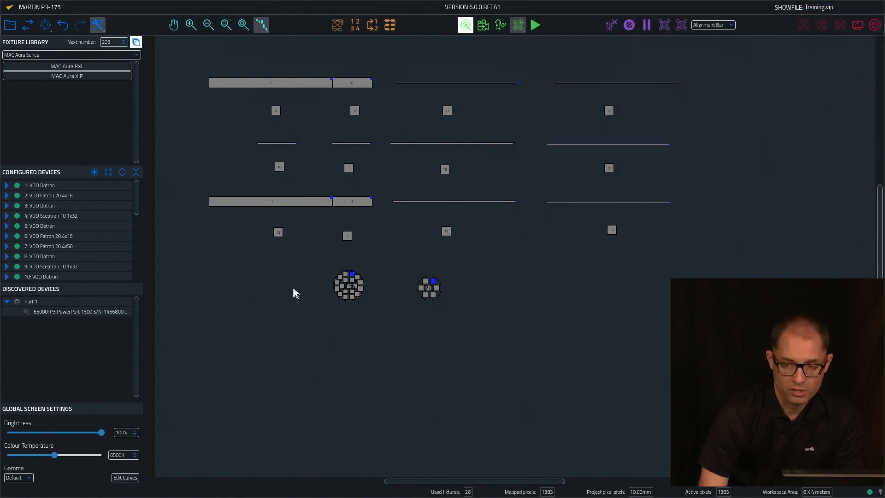
scroll(316, 297, "up", 2)
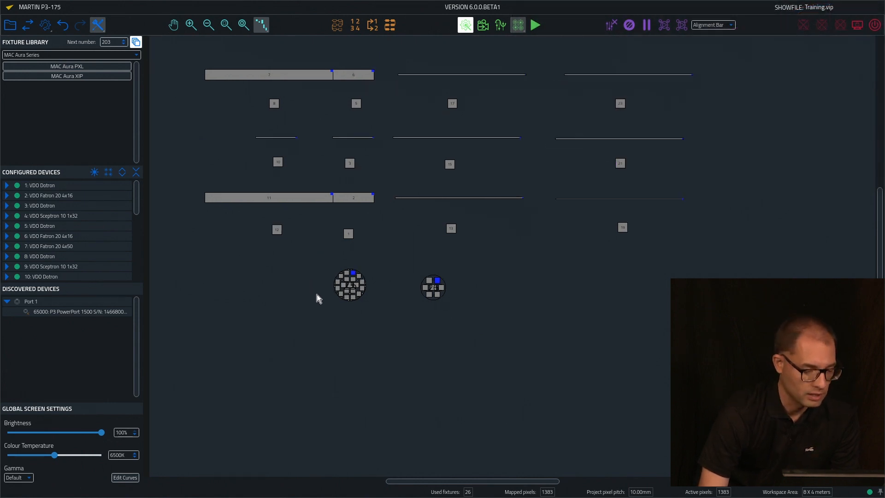
left_click(347, 278)
left_click_drag(352, 405, 386, 411)
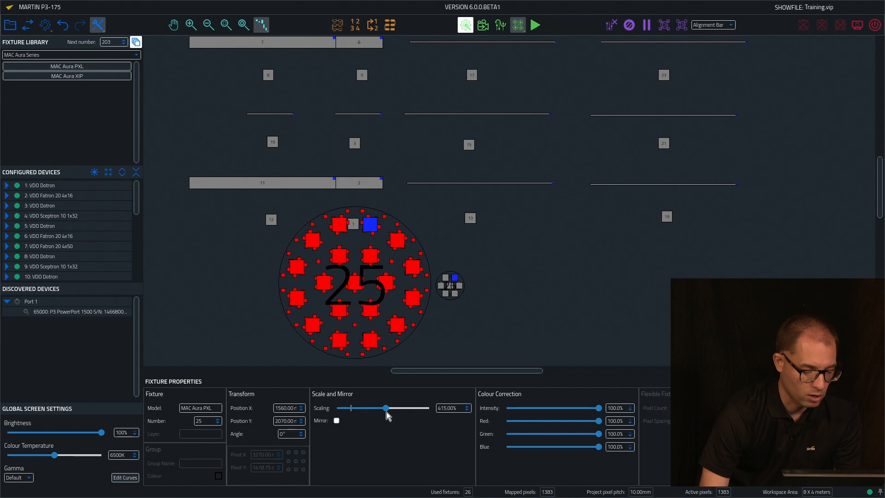
Preview the video input behind the enlarged MAC Aura PXL and return the workspace background to blank
left_click(259, 25)
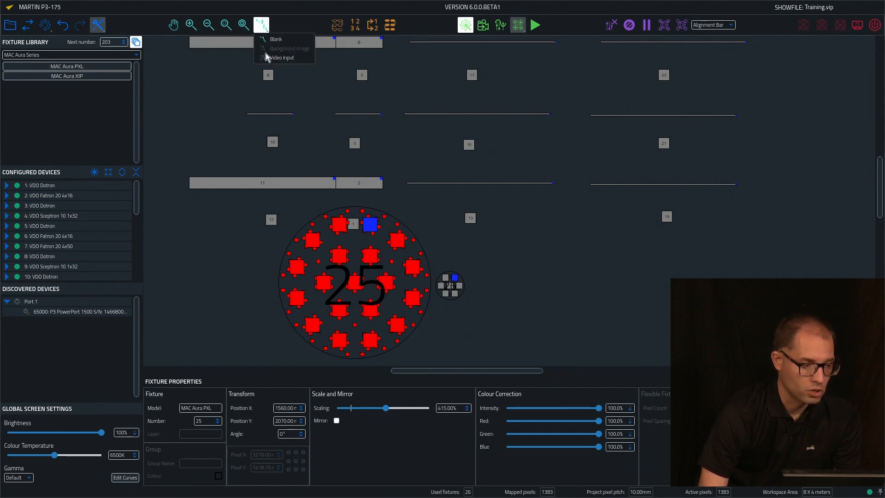
left_click(276, 55)
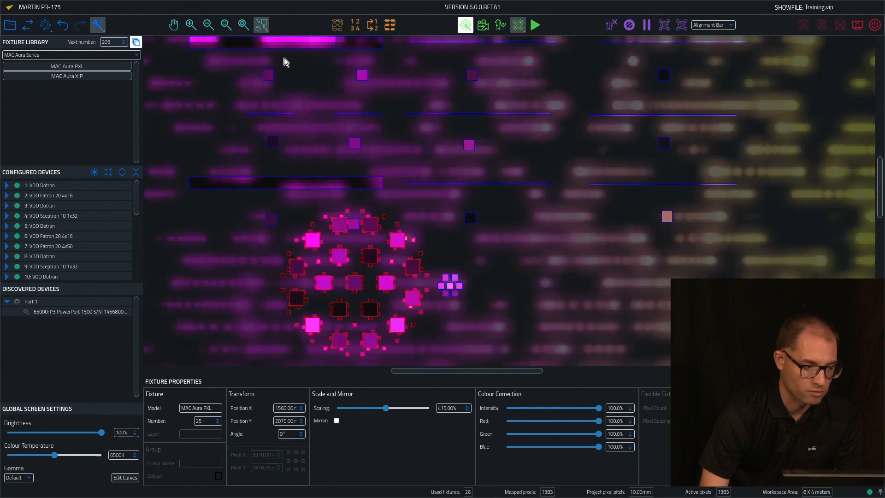
left_click(262, 26)
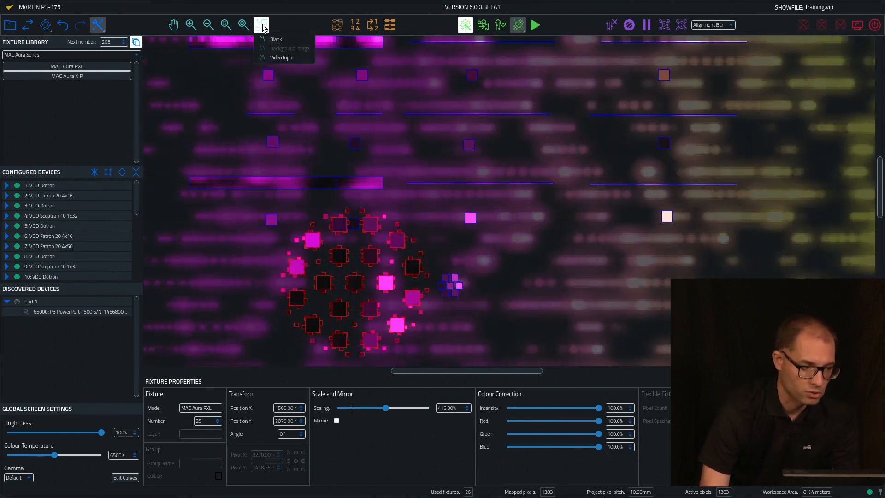
left_click(276, 55)
Try the MAC Aura PXL at 100%, SinglePixel and 289% scaling, and try its mirror option
left_click_drag(385, 408, 349, 420)
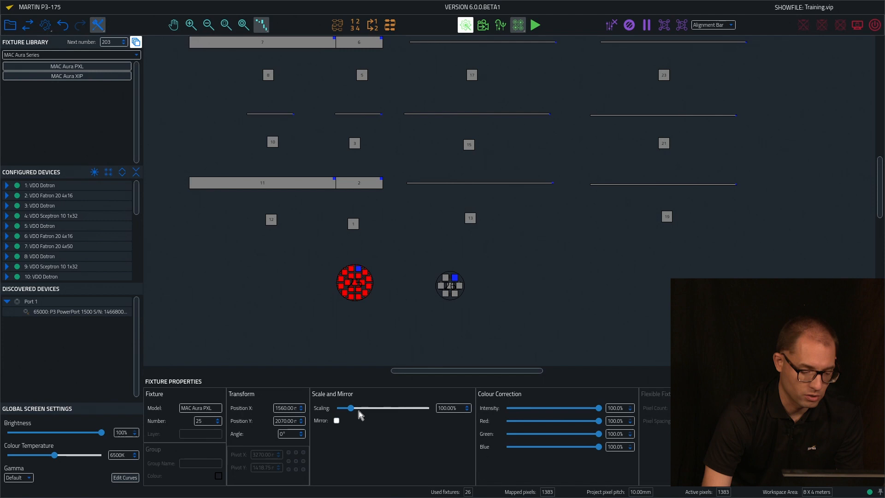
left_click_drag(350, 411, 336, 410)
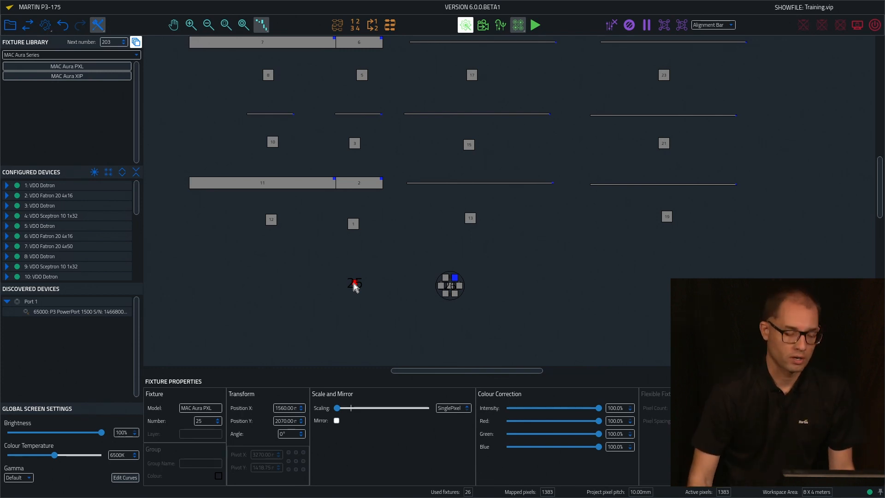
left_click_drag(342, 408, 371, 410)
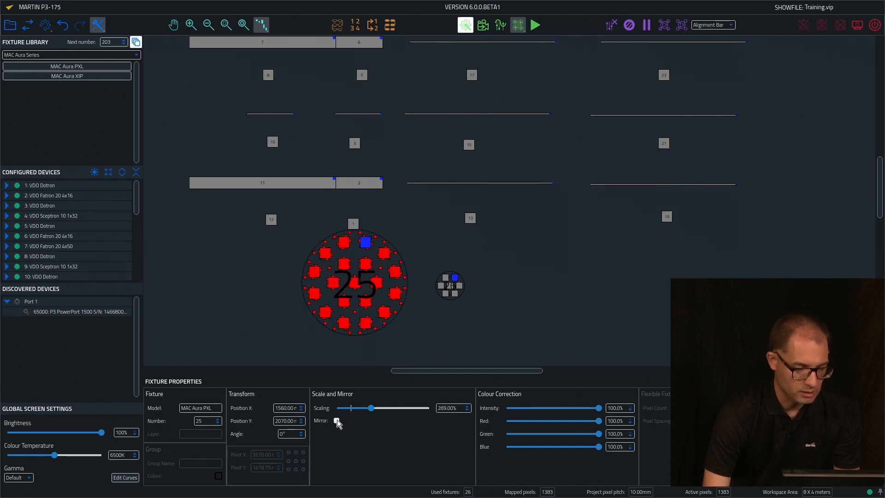
left_click(336, 420)
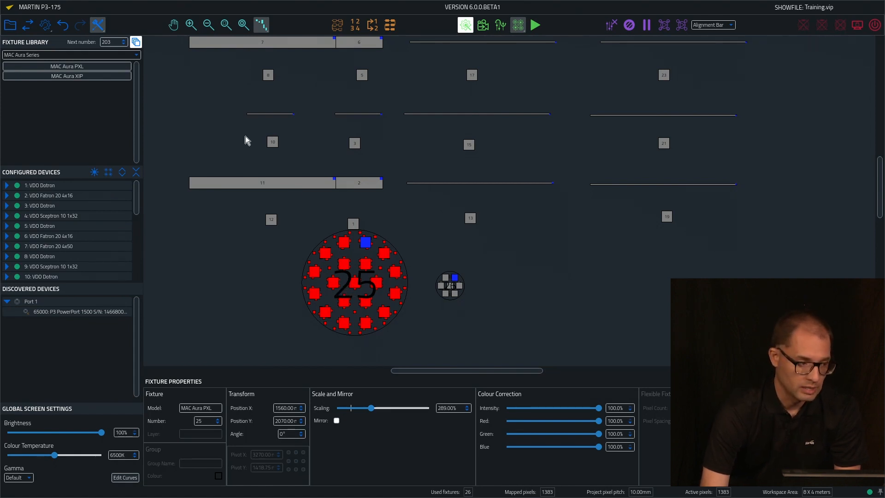
Split the MAC Aura PXL, move its Beam layer to X 720, Y 2060 mm, and show the video input behind it
left_click(99, 28)
left_click(109, 149)
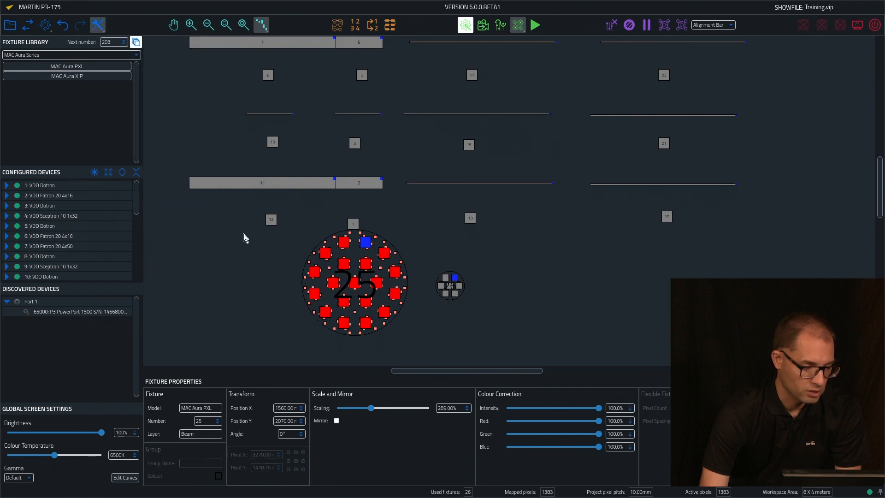
left_click_drag(369, 286, 245, 287)
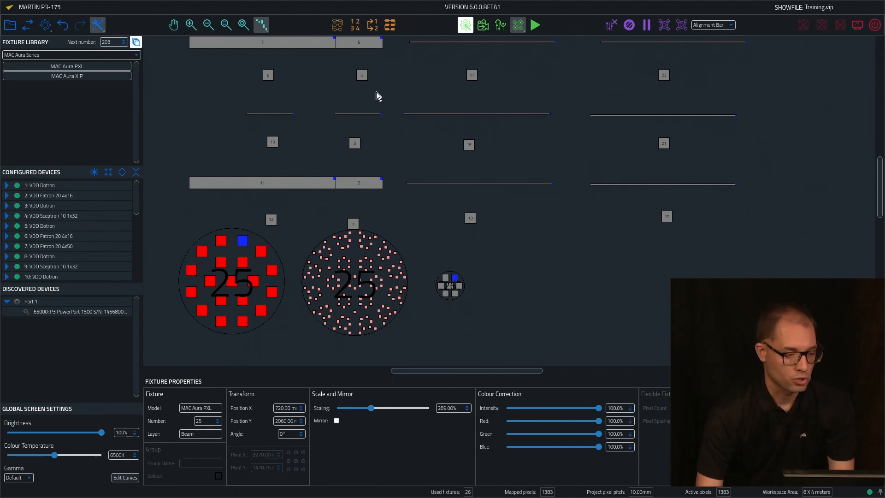
left_click(270, 57)
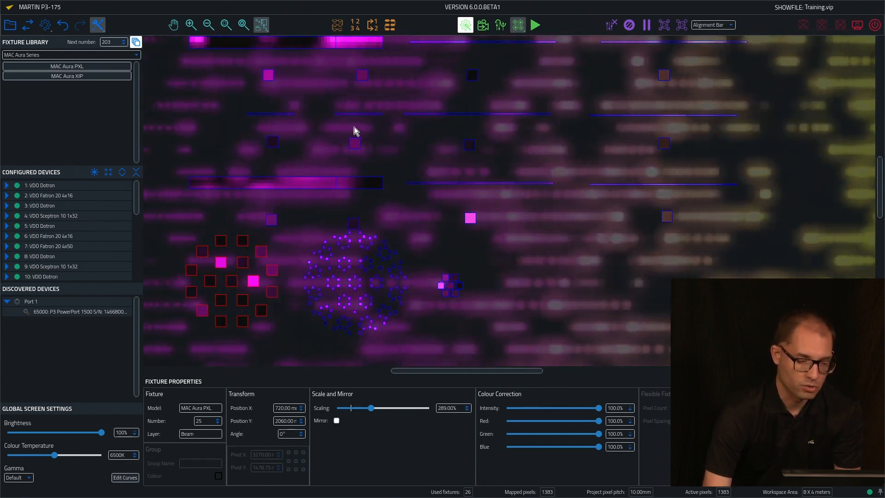
Unsplit the MAC Aura PXL into one fixture at 100% scaling below the bottom row of Dotrons
right_click(272, 269)
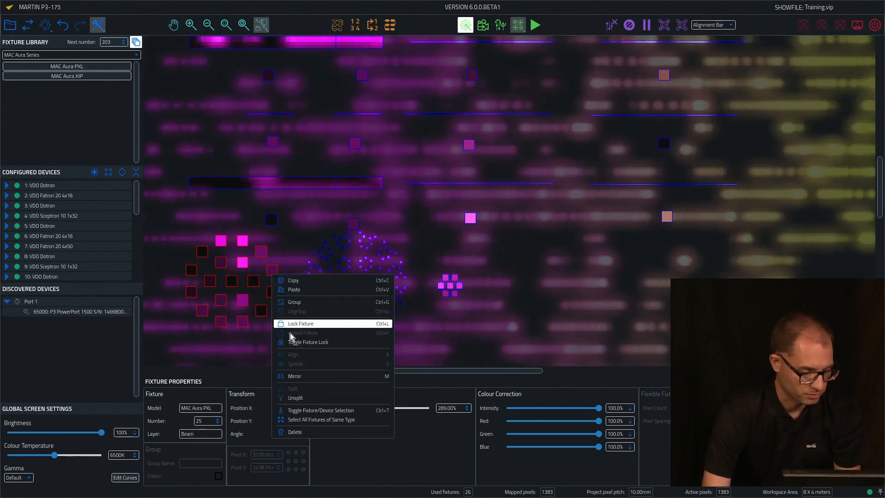
left_click(311, 343)
left_click_drag(244, 289, 365, 291)
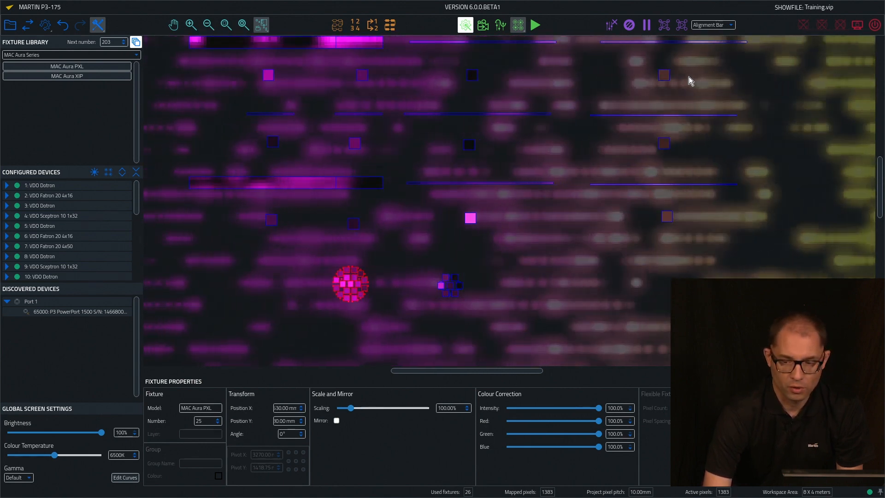
Turn on the Device Num test pattern for the whole workspace and examine the fixtures' orientation
left_click(713, 25)
left_click(708, 6)
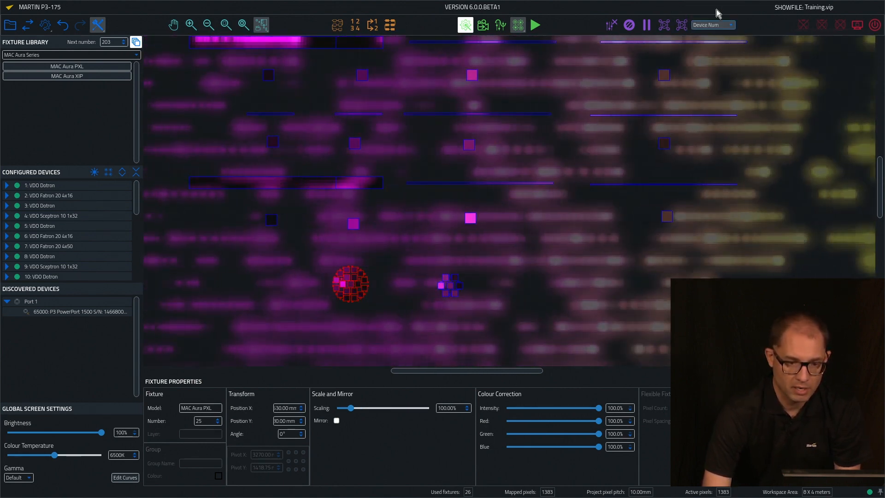
left_click(684, 26)
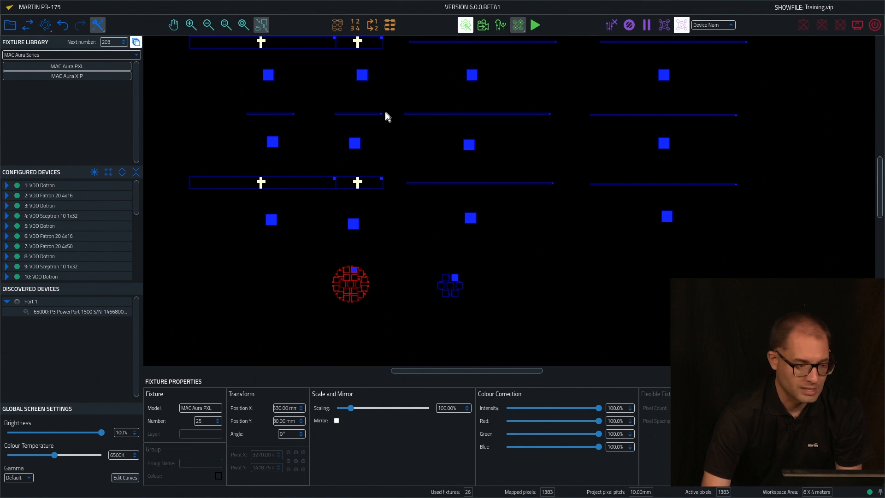
scroll(364, 139, "up", 1)
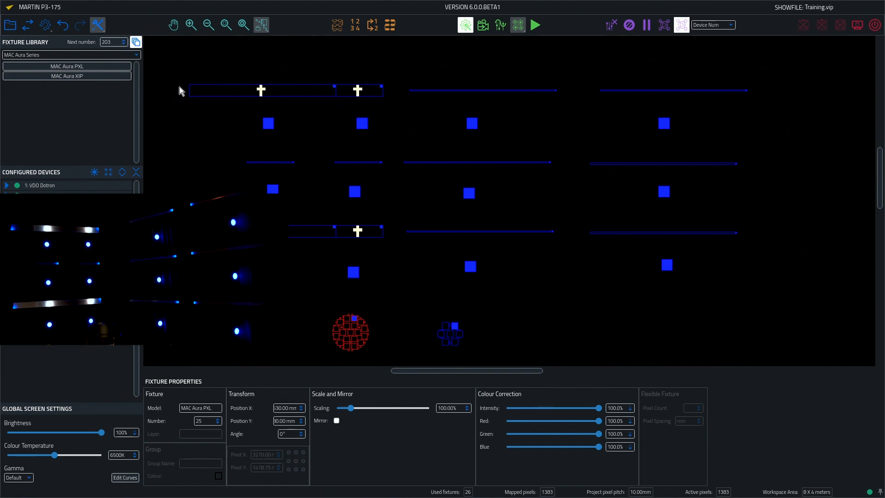
scroll(179, 90, "up", 2)
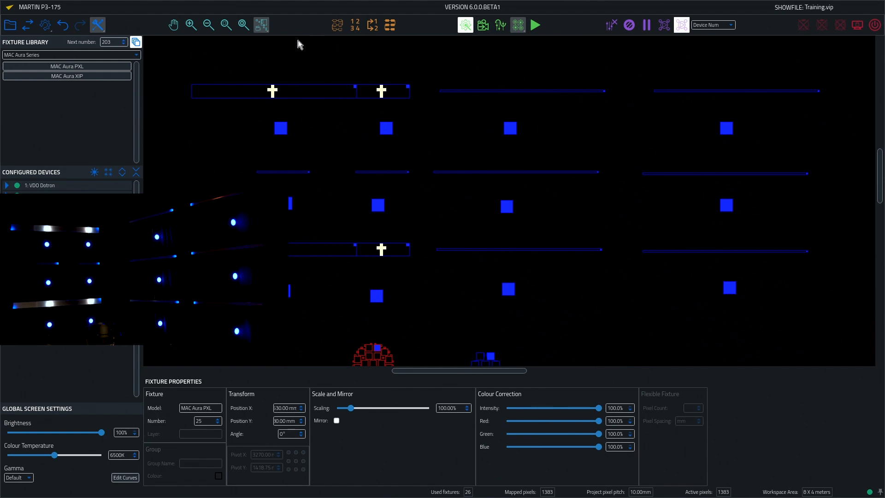
Set the workspace background to blank and rotate the long VDO Fatron 20 4x50 fixtures 7 and 11 by 180°
left_click(261, 25)
left_click(270, 39)
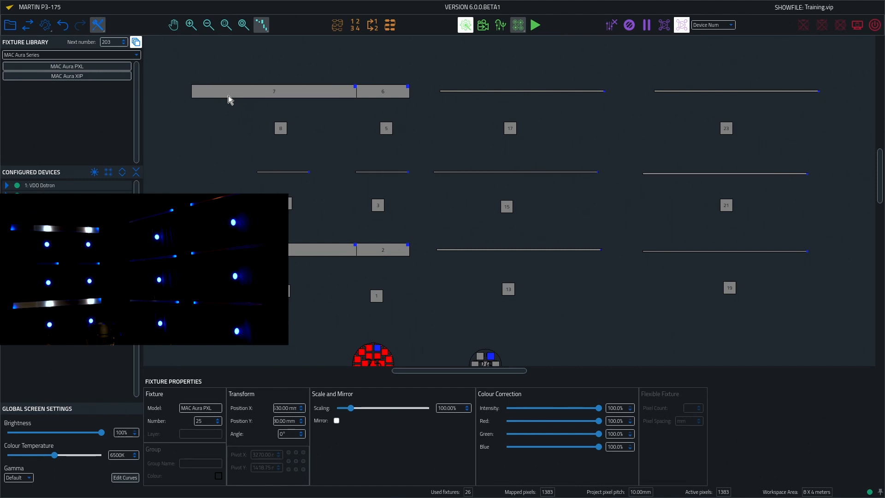
left_click(333, 93)
key("r")
key("r")
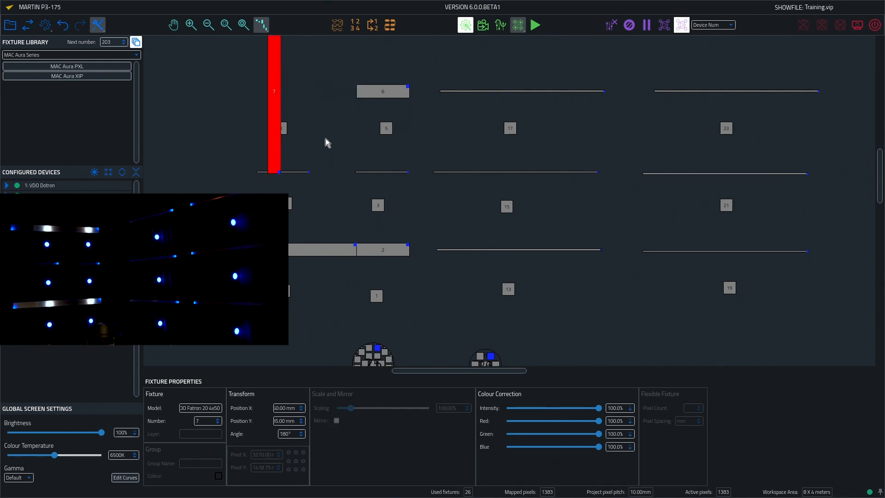
left_click(170, 197)
left_click(323, 250)
key("r")
key("r")
left_click(323, 277)
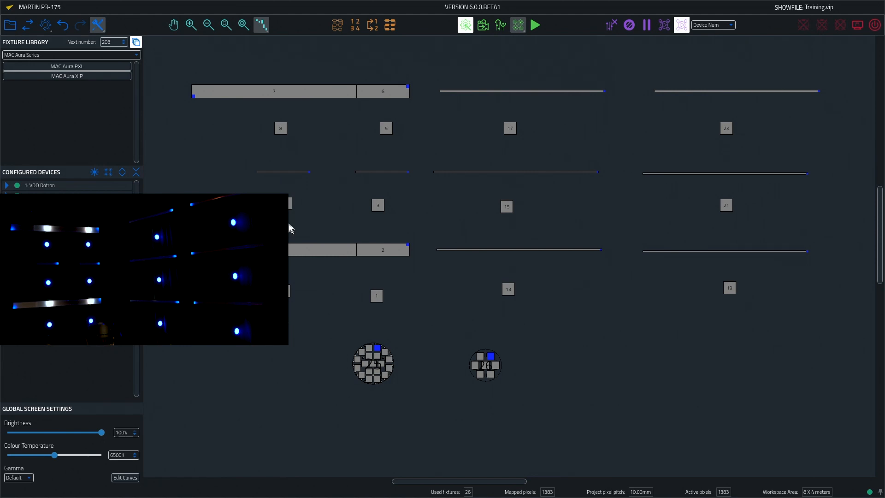
Rotate the three VDO Sceptron 10 1x100 fixtures in the rightmost column to -90° and clear the selection
left_click(659, 90)
left_click(654, 175, "ctrl")
left_click(659, 251, "ctrl")
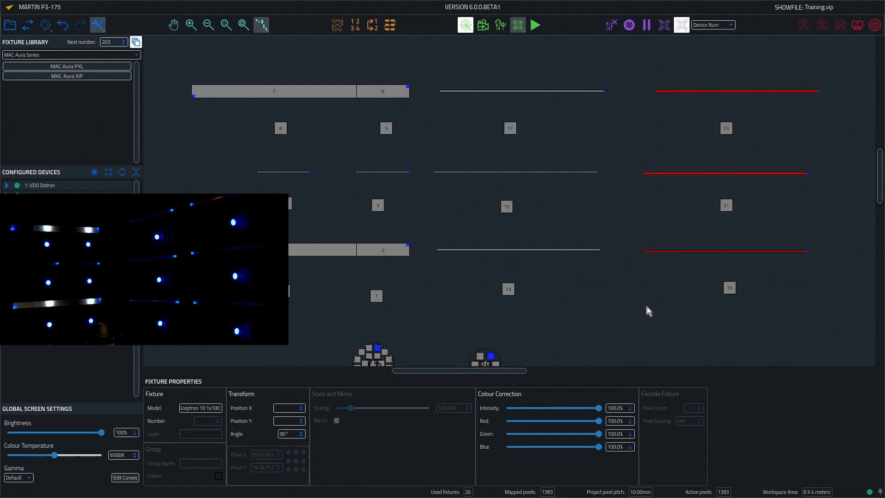
key("r")
key("r")
left_click(640, 314)
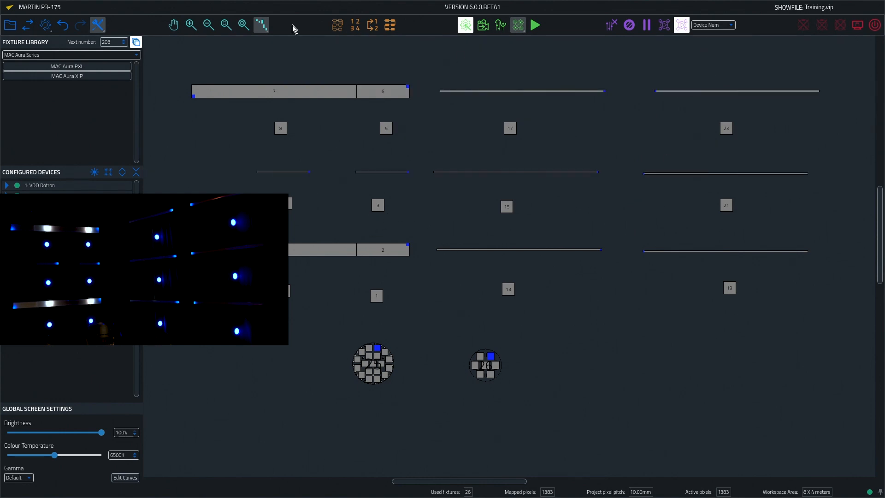
Show the video input behind the fixtures and preview the White and Colour Bars test patterns
left_click(262, 25)
left_click(274, 57)
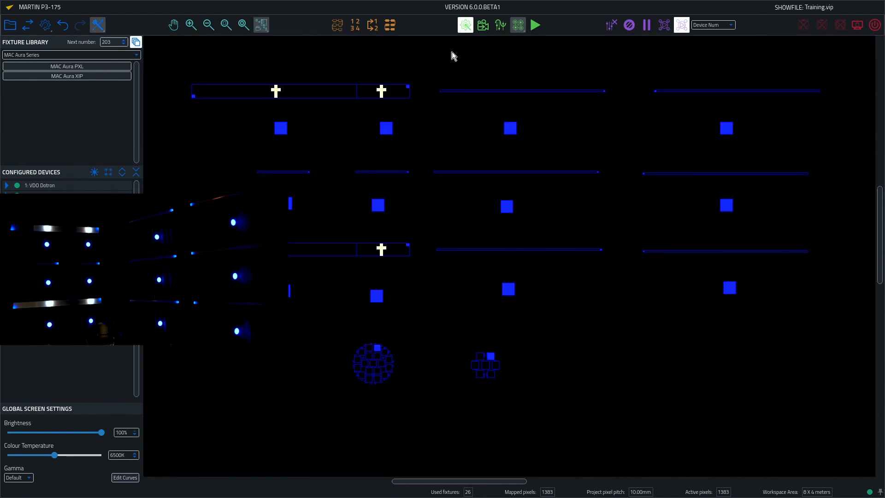
left_click(714, 24)
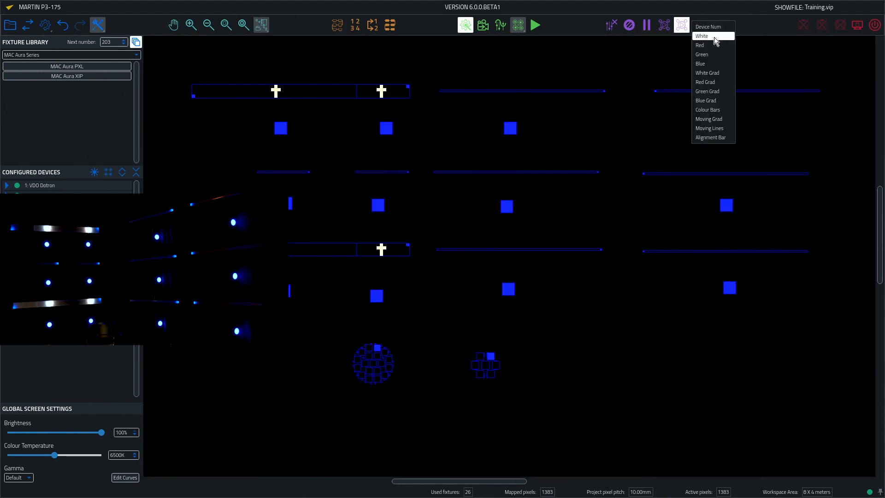
left_click(714, 37)
left_click(717, 24)
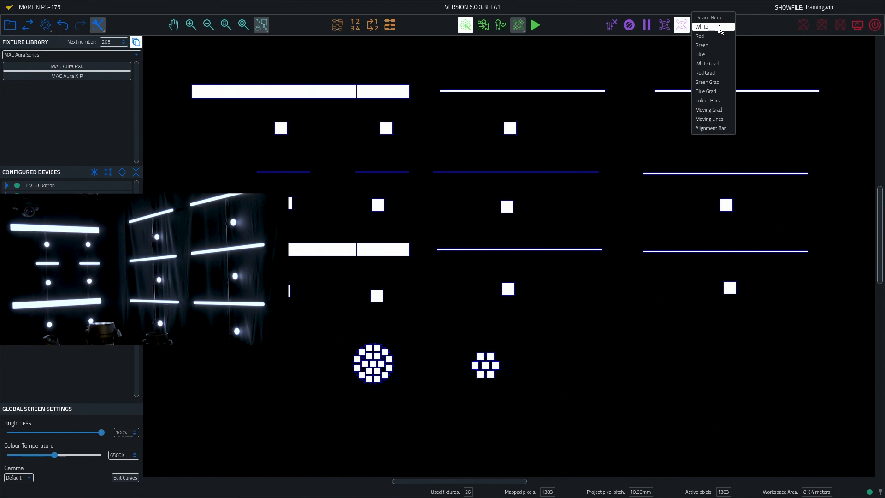
left_click(718, 100)
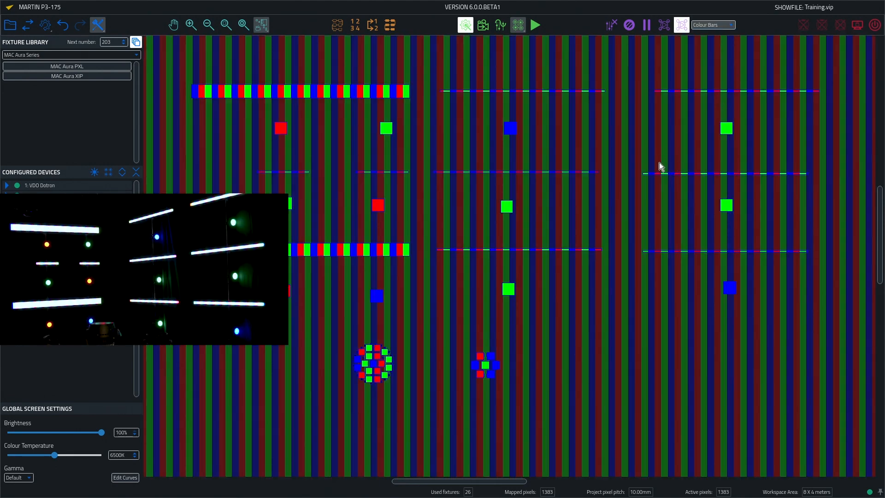
Switch the test pattern to Alignment Bar and set the bar to 30 px thick at the 49% position
left_click(711, 24)
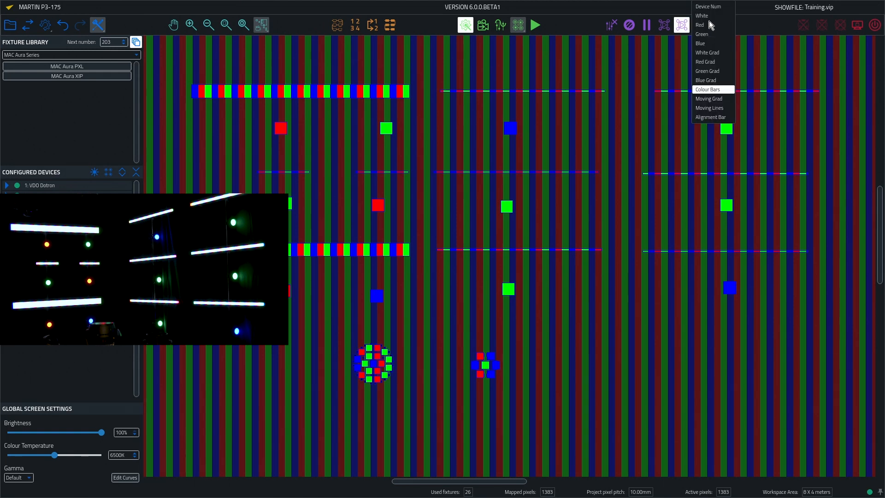
left_click(712, 117)
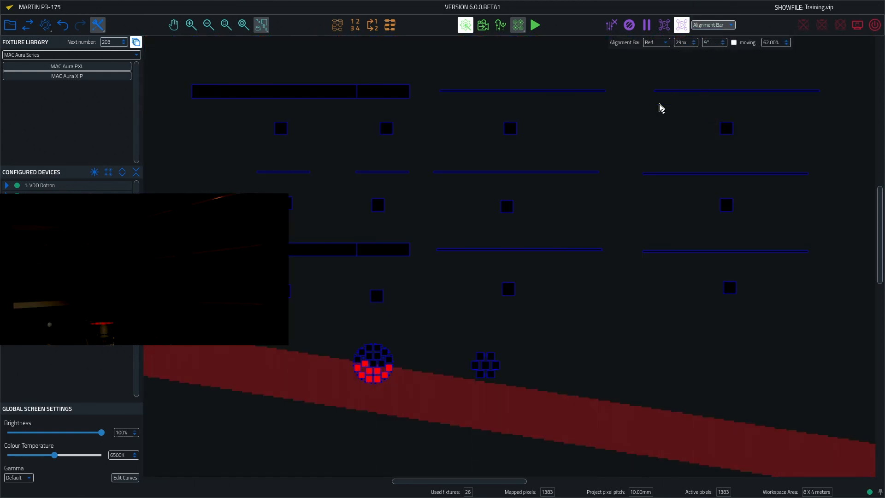
scroll(769, 44, "down", 5)
scroll(769, 47, "down", 1)
left_click(747, 43)
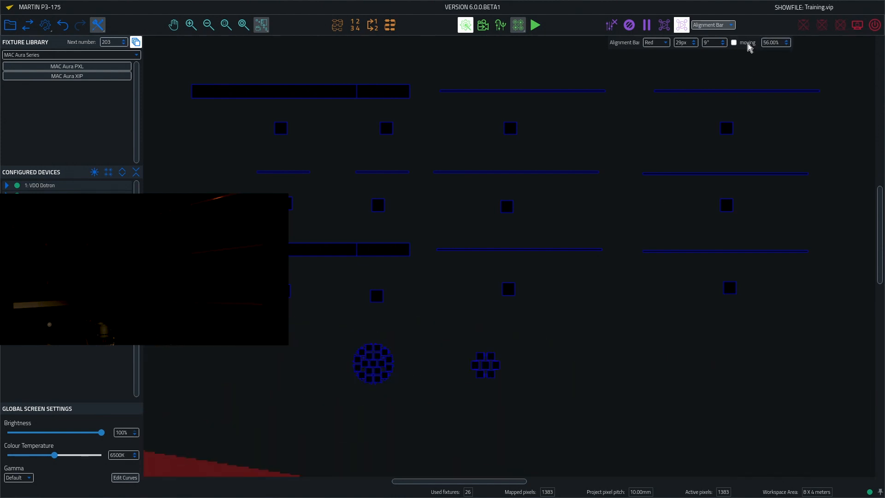
left_click(693, 41)
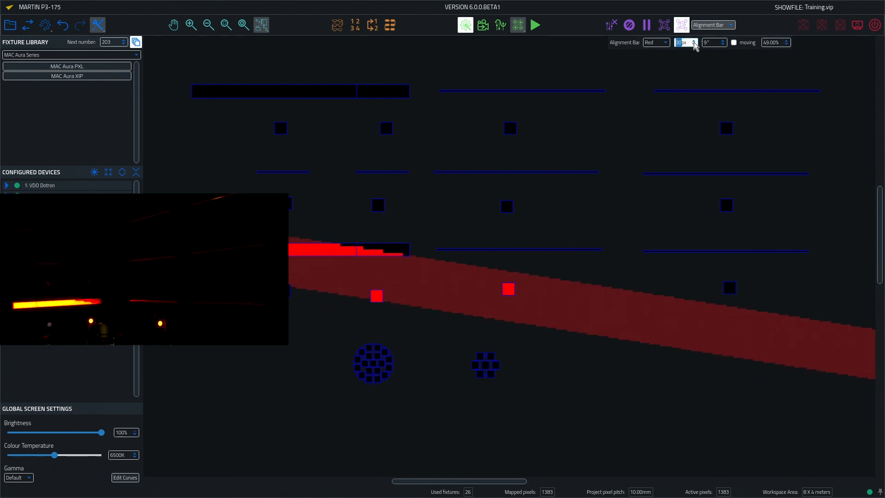
Set the alignment bar's angle to 30° and sweep it over the rightmost column, ending at the 42.5% position
scroll(710, 43, "down", 3)
scroll(710, 42, "up", 14)
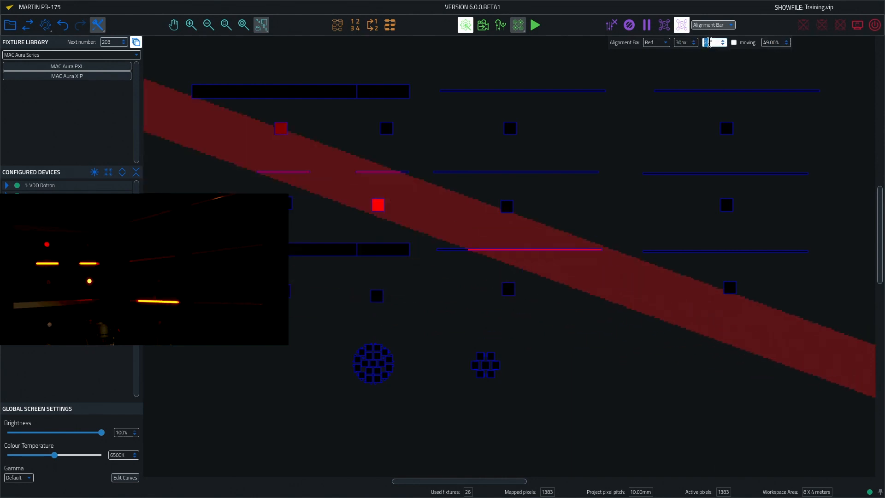
scroll(709, 43, "up", 10)
scroll(772, 42, "down", 4)
scroll(772, 42, "down", 7)
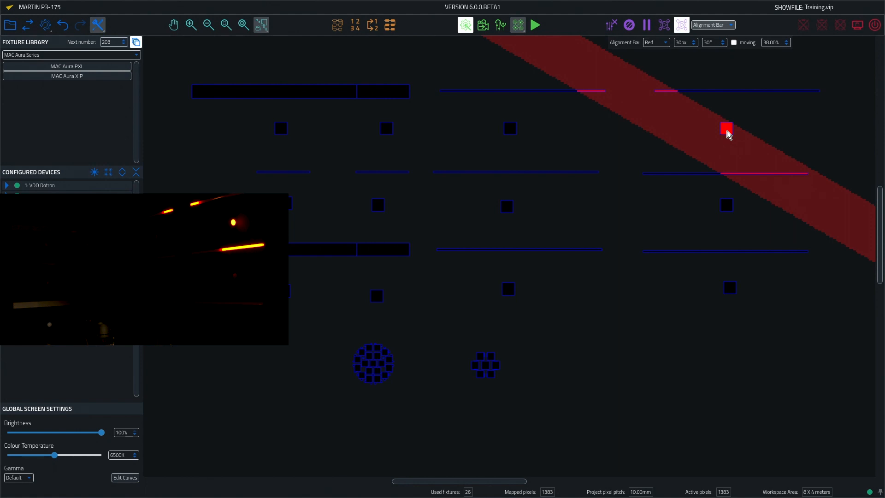
scroll(773, 42, "down", 1)
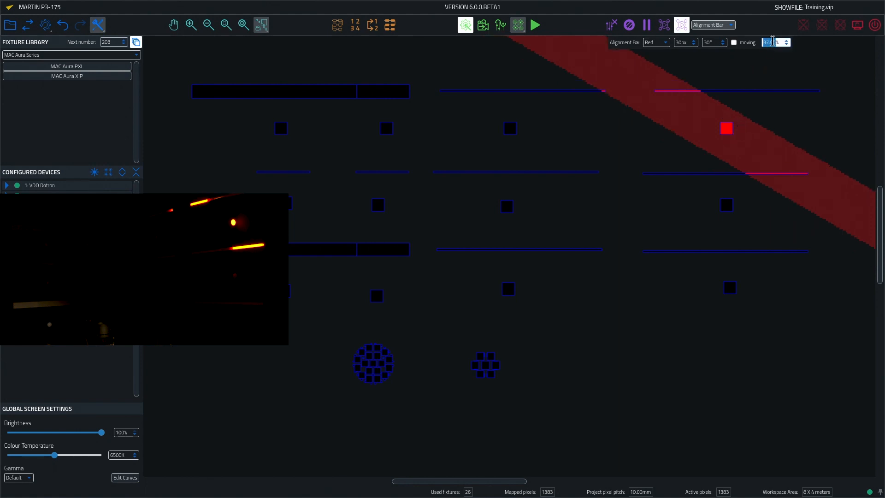
scroll(773, 42, "up", 4)
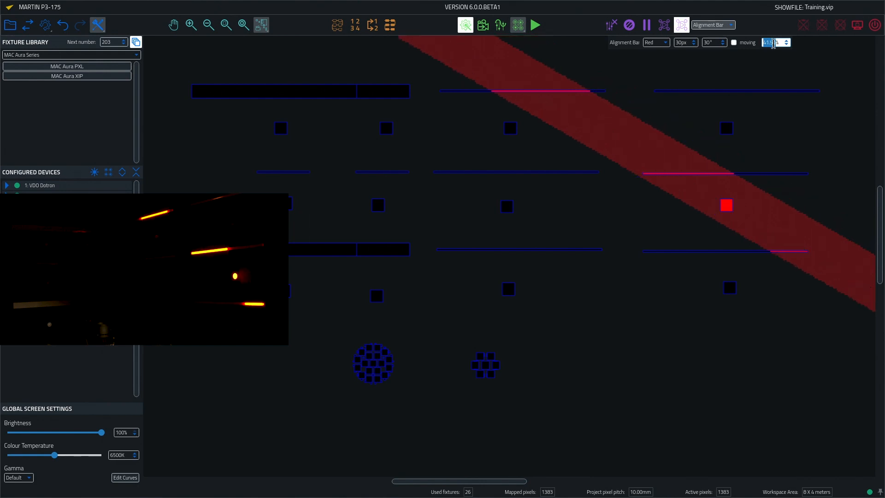
scroll(773, 42, "up", 1)
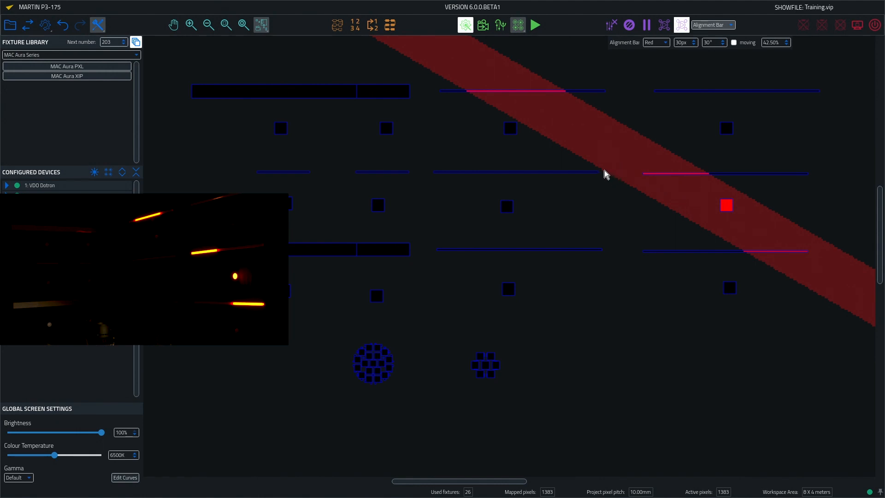
Move the bottom VDO Sceptron 10 1x100 of the rightmost column slightly to the left of the one above it
left_click(666, 251)
left_click(657, 257)
left_click(655, 250)
left_click_drag(654, 250, 634, 249)
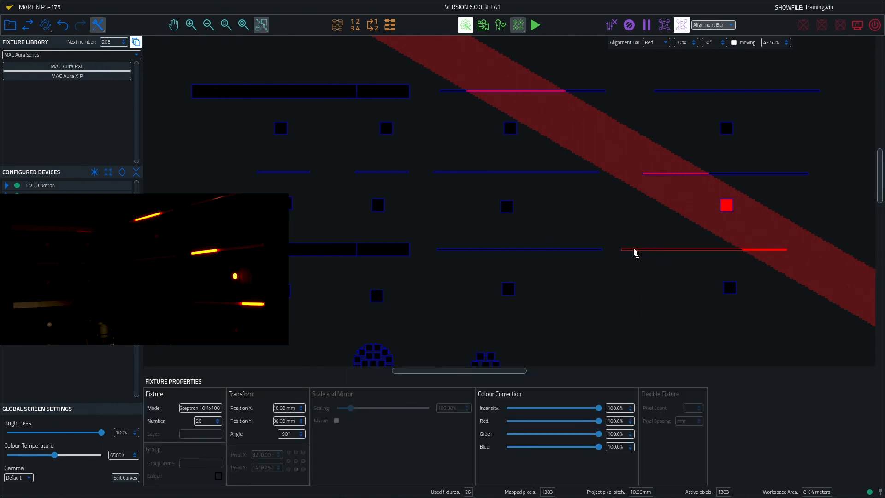
Move the bottom VDO Sceptron 10 1x100 of the rightmost column slightly right and up, and enable Test Pattern with DMX Override
left_click_drag(638, 250, 654, 245)
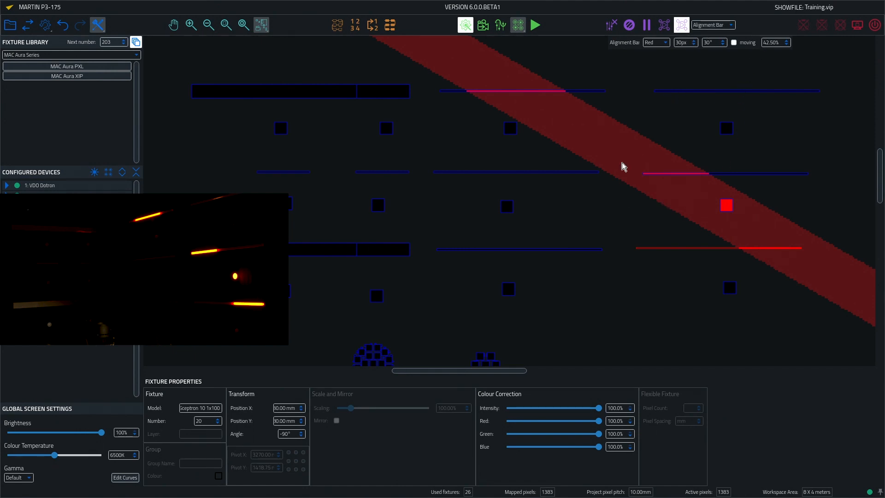
left_click(664, 28)
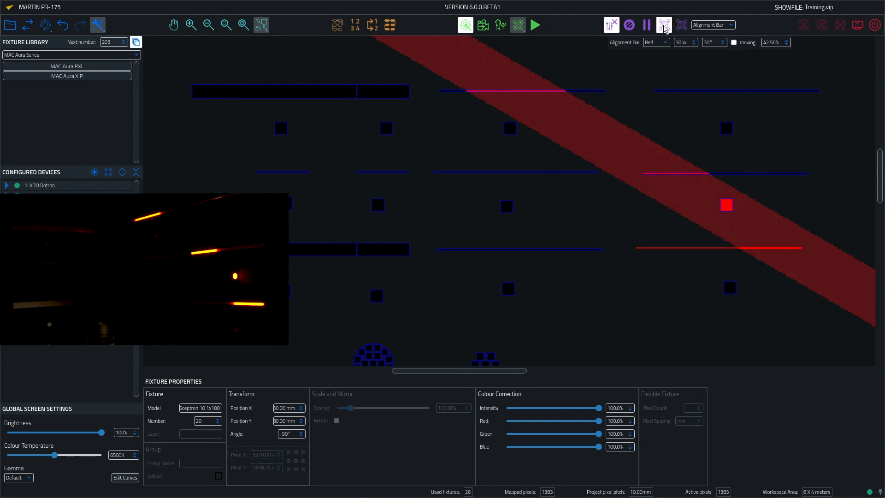
Sweep the alignment bar over the remaining fixtures from 45% to beyond 67% and back to 65% to check their positions
scroll(524, 203, "down", 1)
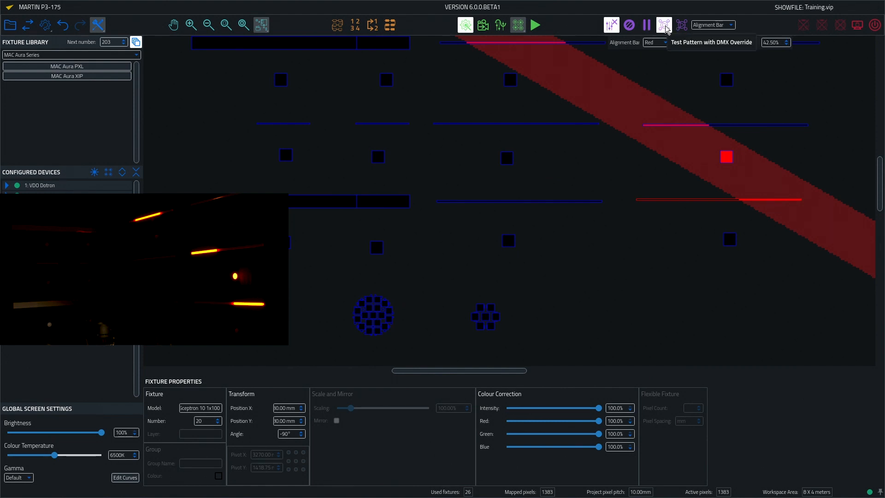
scroll(779, 42, "up", 6)
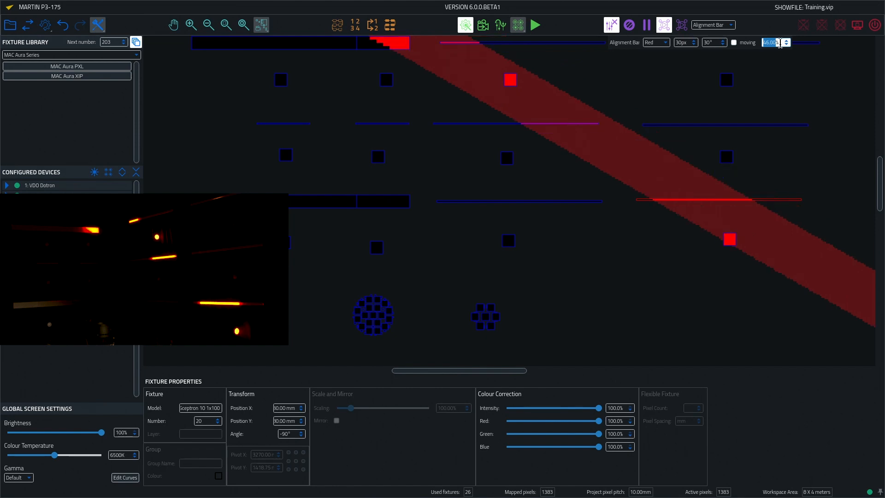
scroll(780, 43, "up", 2)
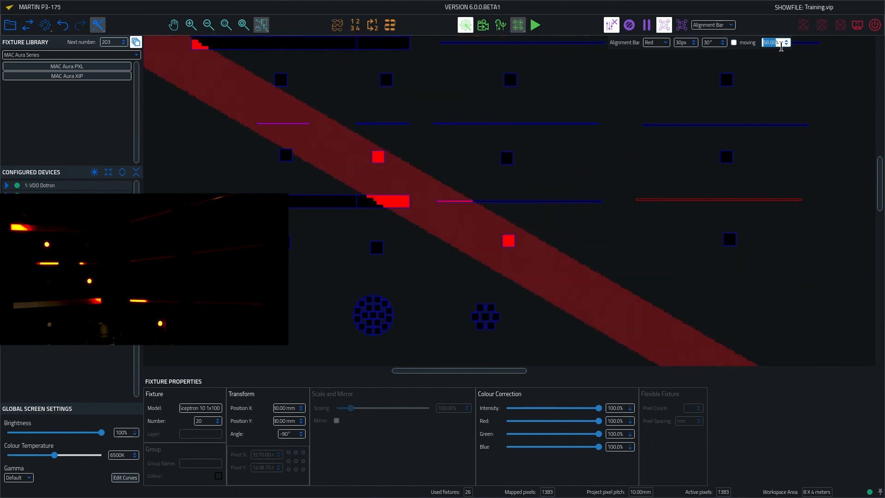
scroll(780, 46, "up", 5)
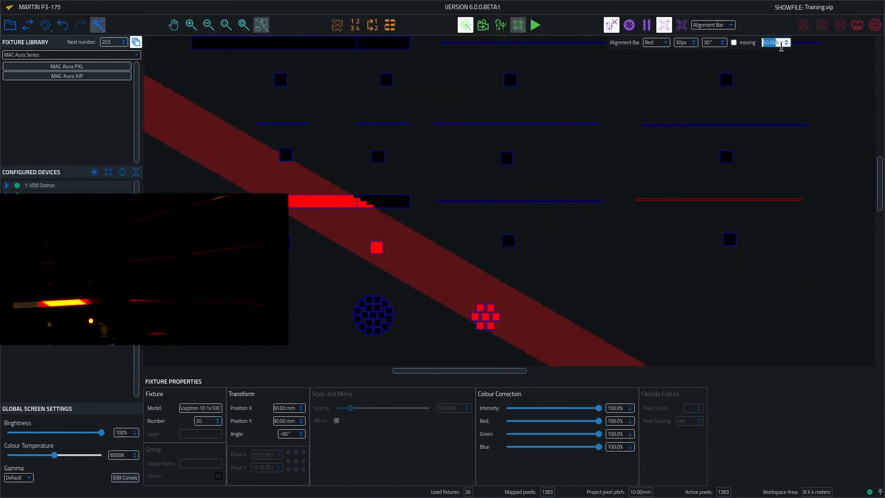
scroll(779, 44, "up", 2)
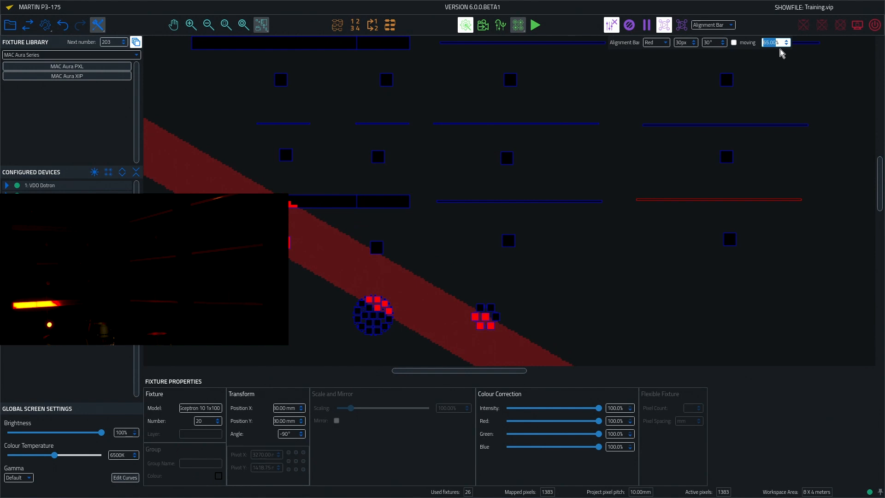
scroll(773, 46, "up", 2)
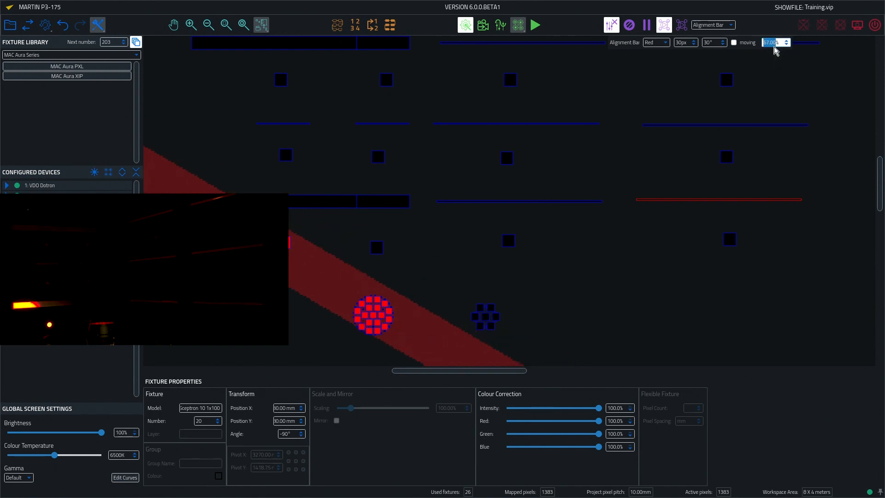
scroll(774, 46, "up", 1)
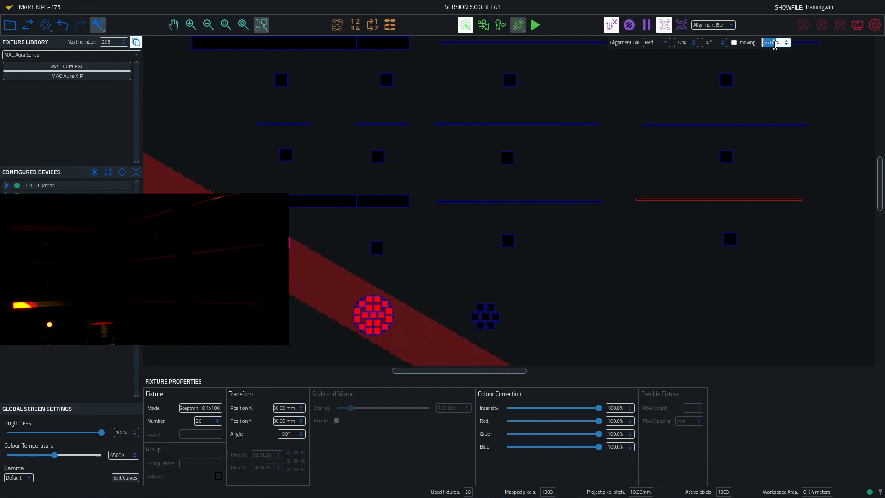
scroll(775, 45, "up", 5)
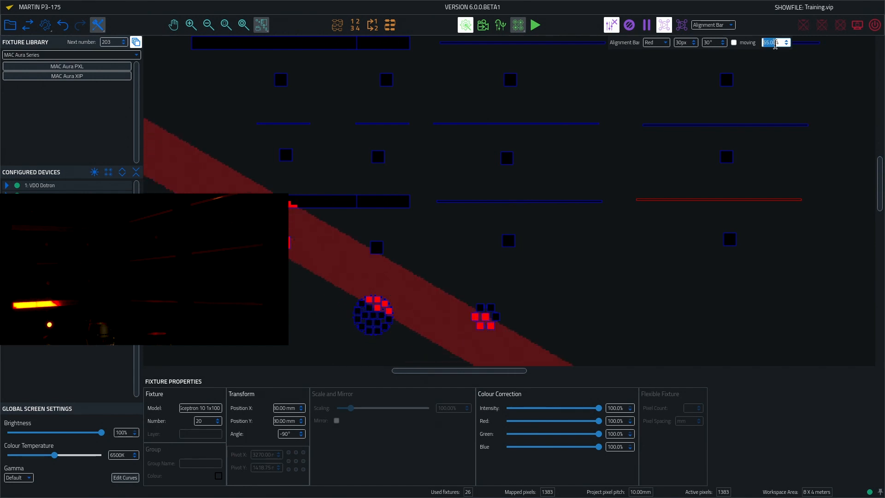
scroll(775, 43, "up", 1)
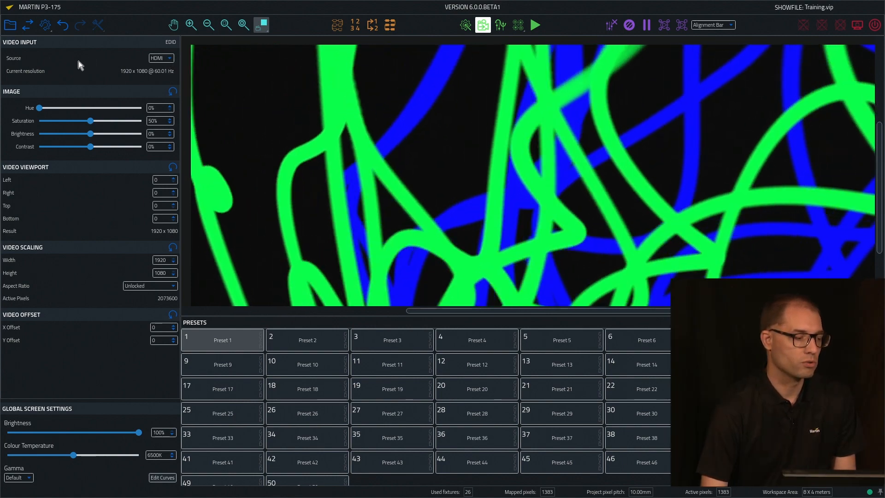
Keep HDMI as the video input source and review the EDID settings without changing them
left_click(153, 59)
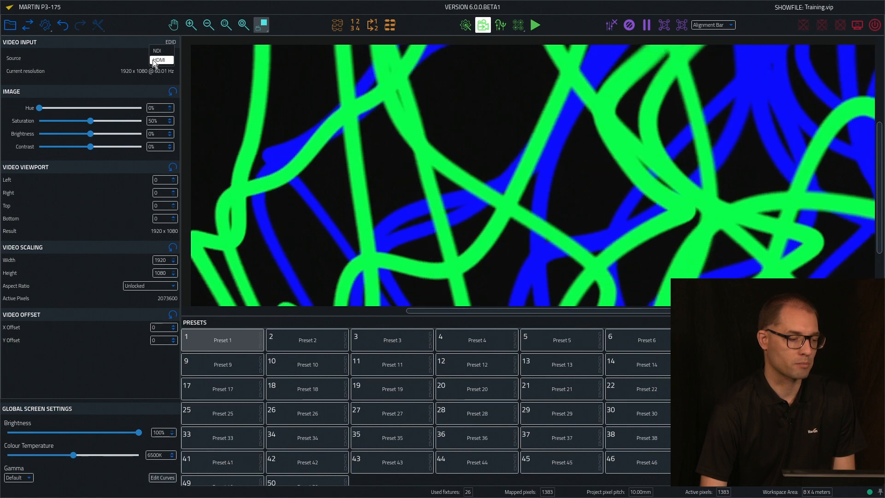
left_click(158, 60)
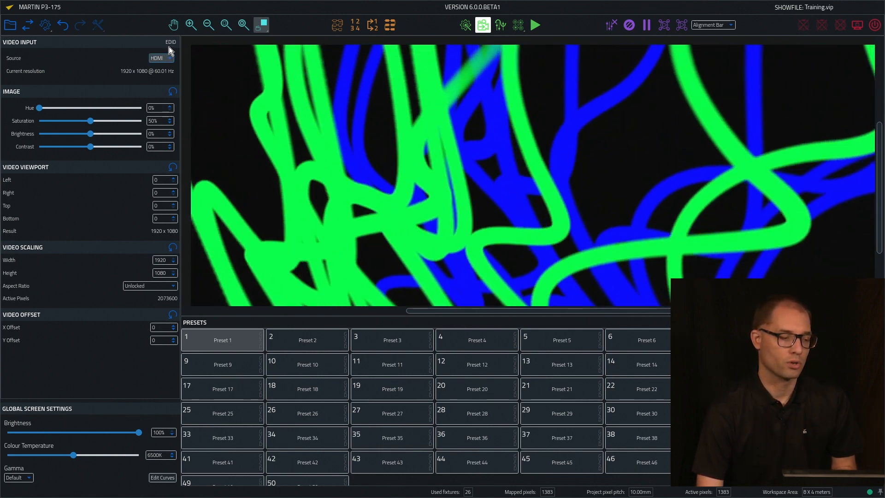
left_click(170, 42)
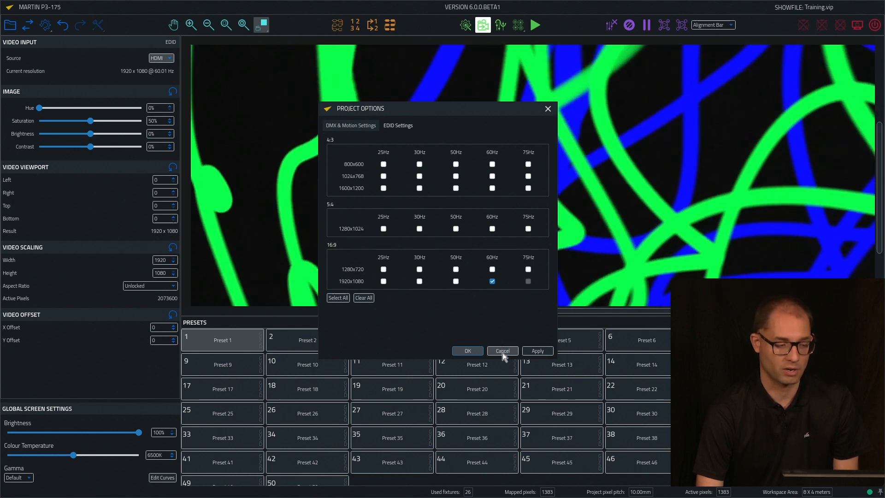
left_click(502, 351)
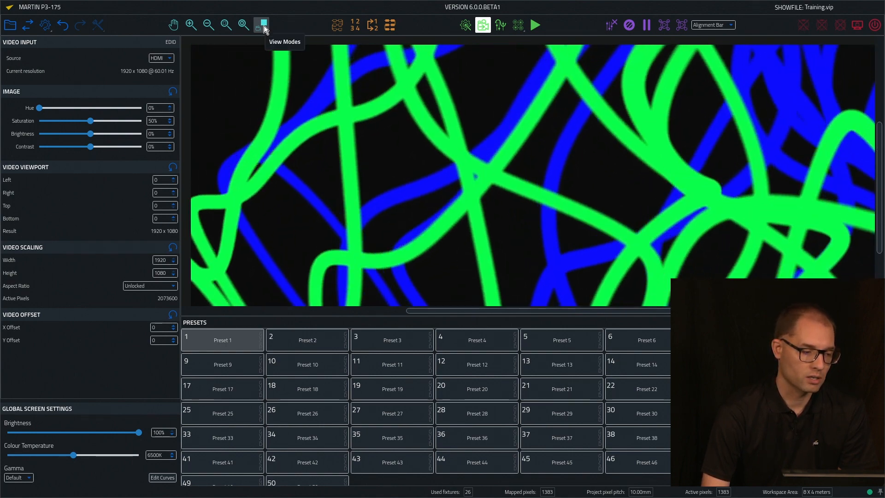
Preview the Display Whole Frame view mode and the live and offline versions of Display Whole Frame with Fixtures Overlayed
left_click(264, 26)
left_click(286, 40)
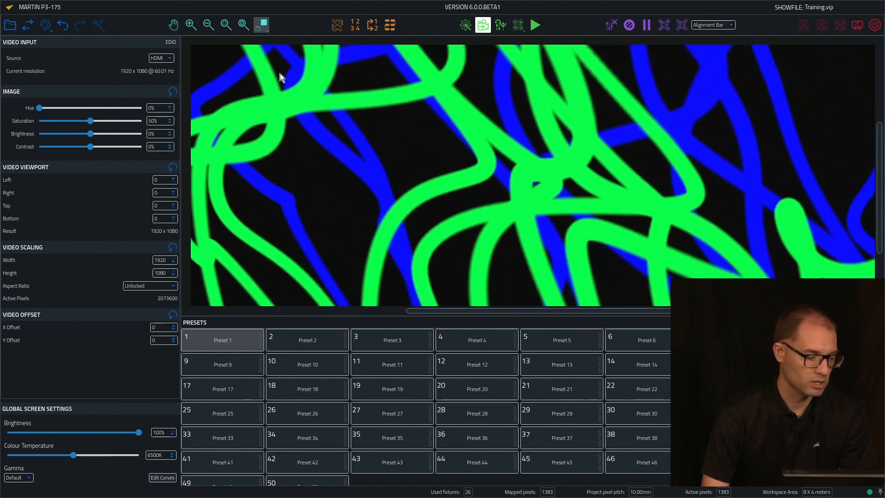
left_click(262, 25)
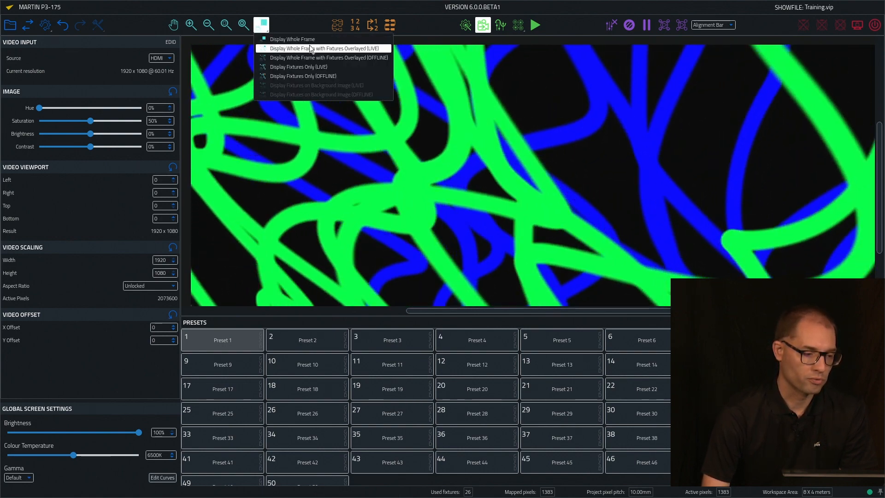
left_click(310, 47)
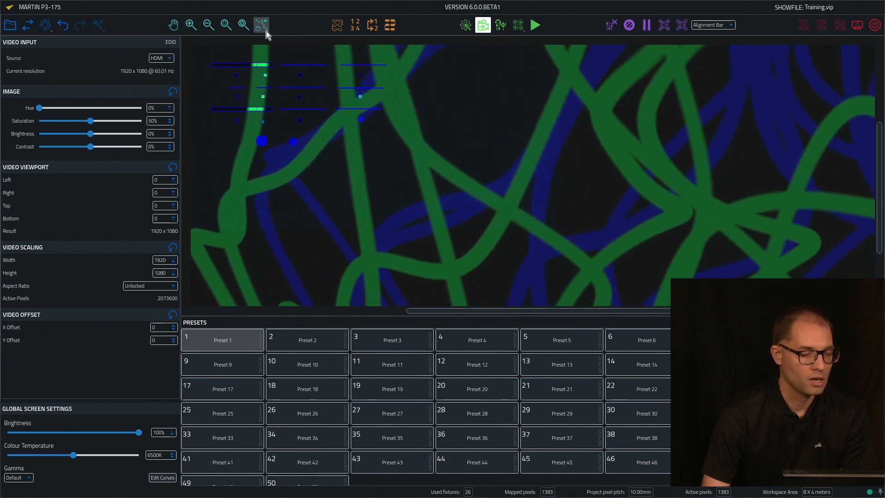
left_click(261, 26)
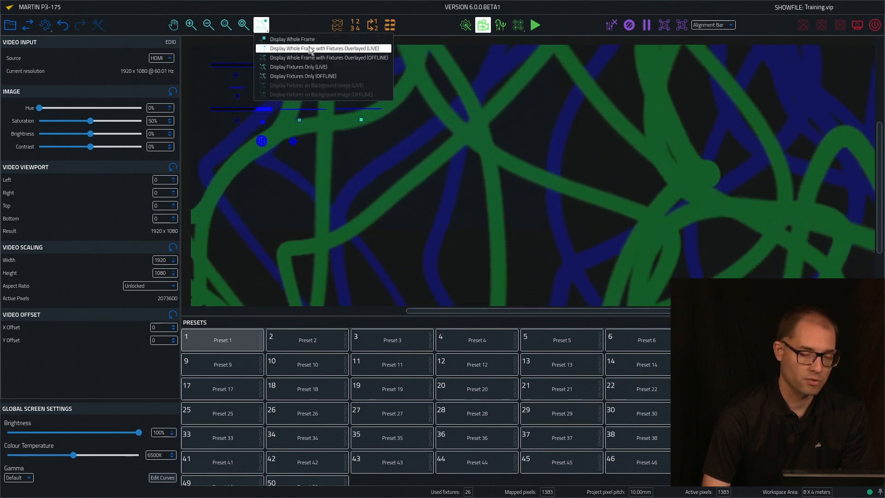
left_click(303, 56)
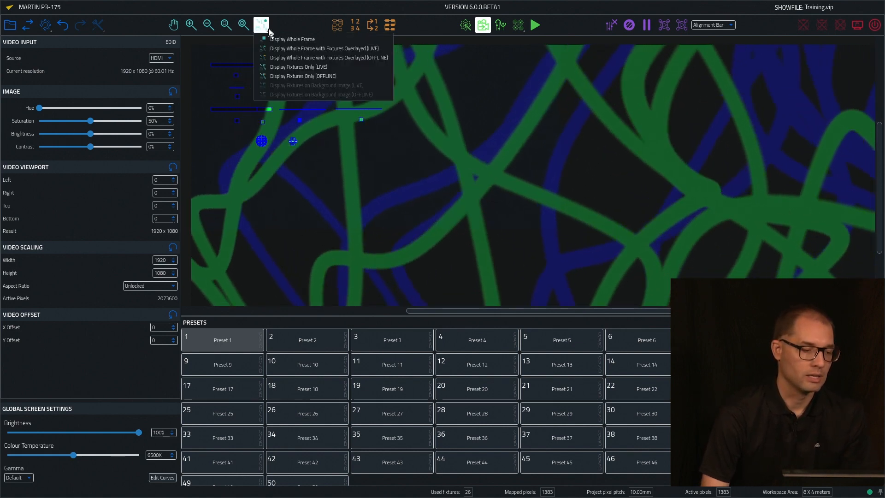
left_click(286, 58)
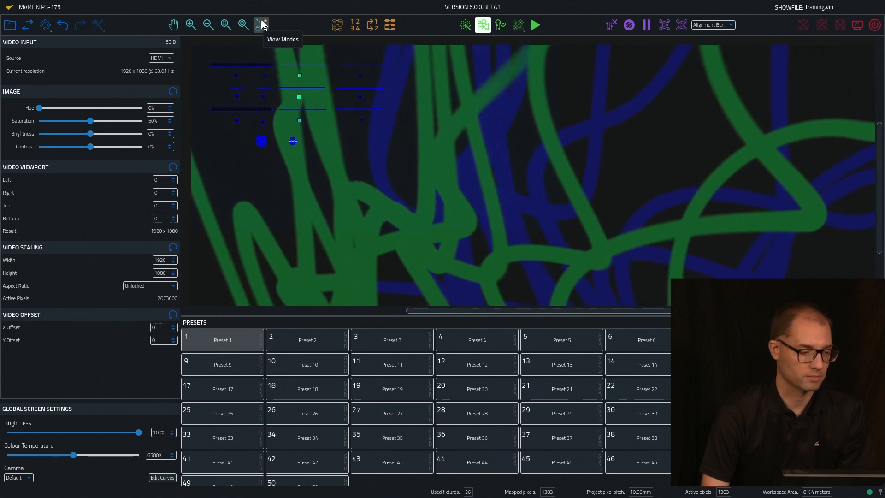
Preview the live and offline Display Fixtures Only modes, and set the view to Display Whole Frame with Fixtures Overlayed (LIVE)
left_click(262, 22)
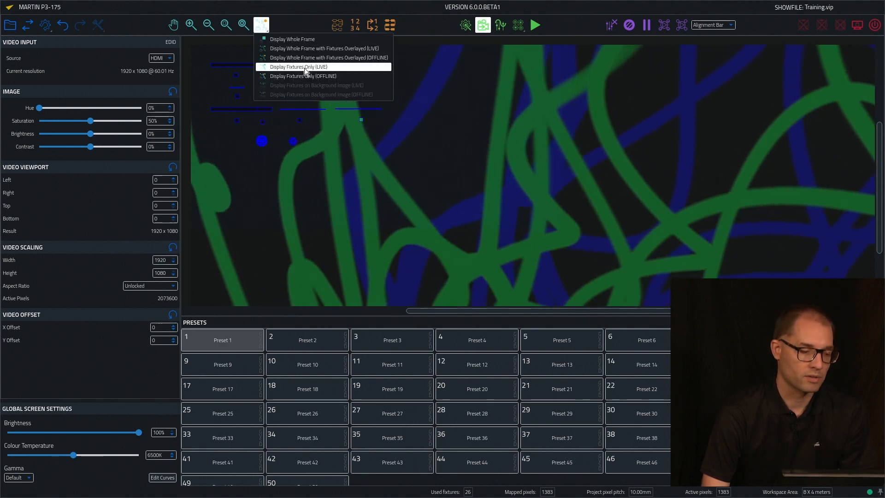
left_click(305, 68)
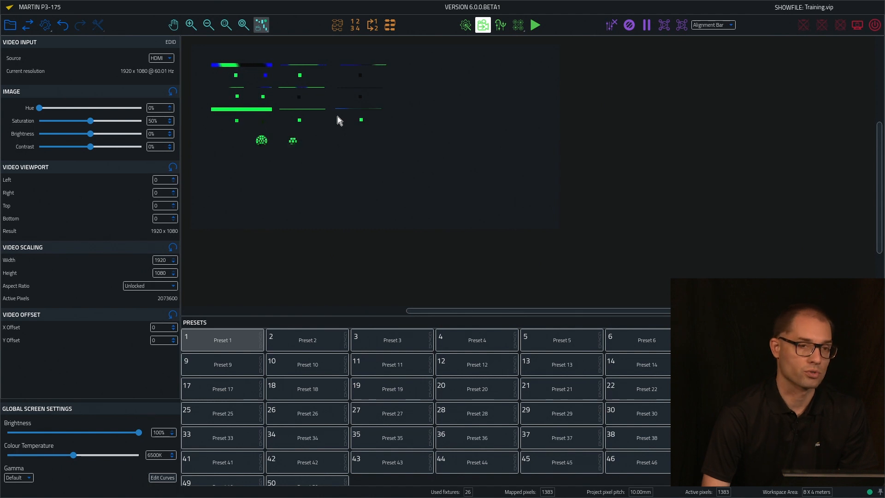
left_click(261, 25)
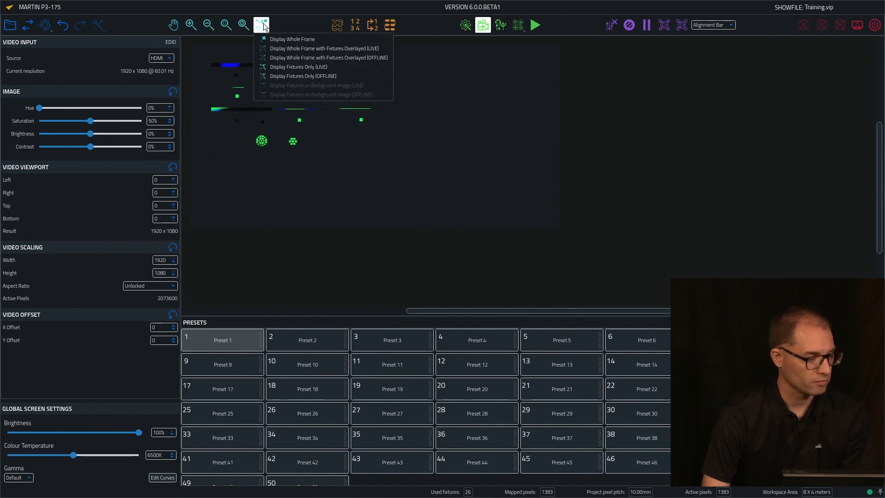
left_click(302, 77)
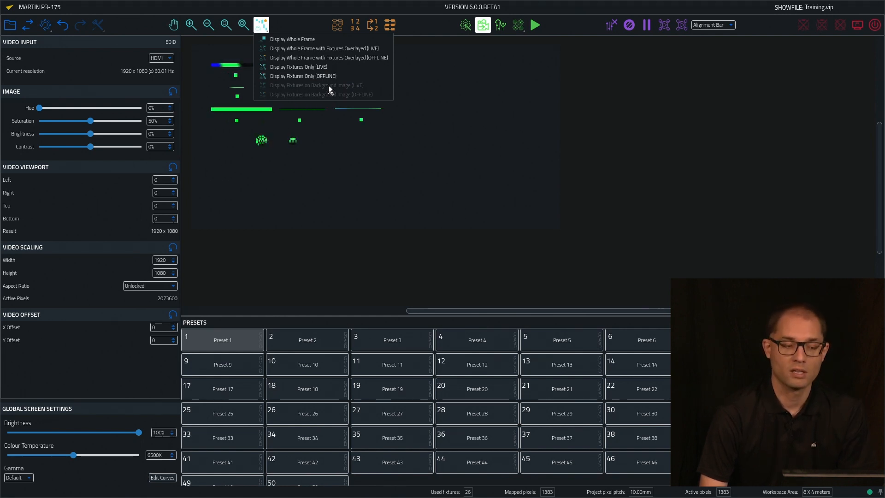
left_click(314, 49)
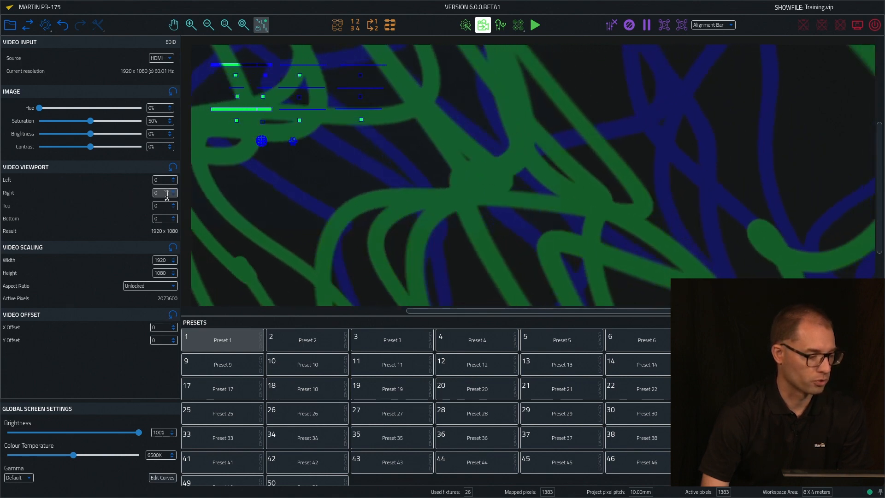
Crop the video viewport by 1200 px on its right side and 700 px at its top
left_click(167, 193)
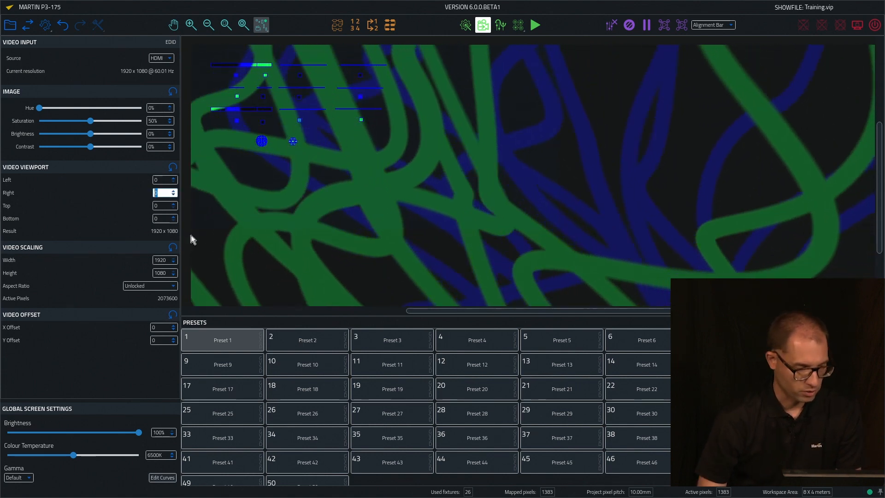
type("1200")
key("Return")
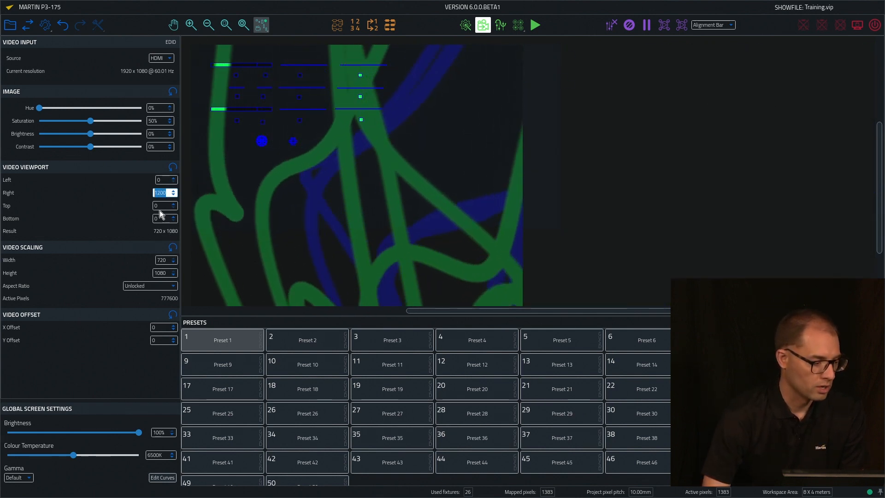
key("Tab")
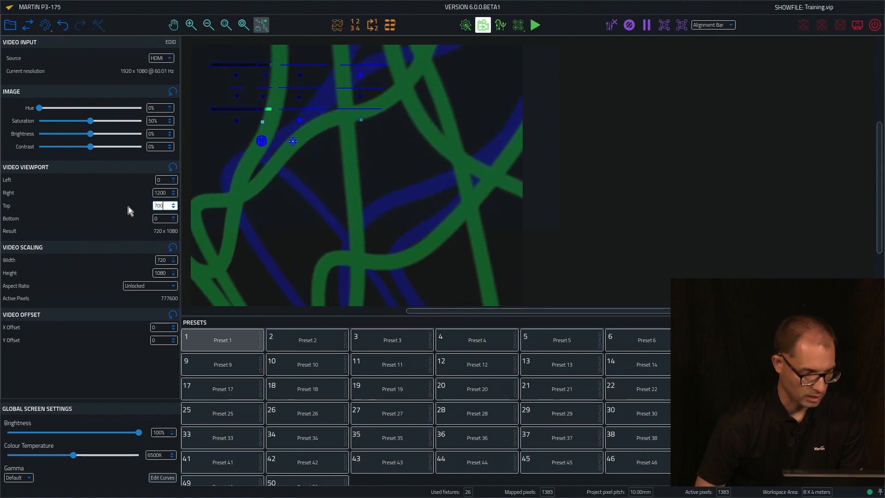
type("700")
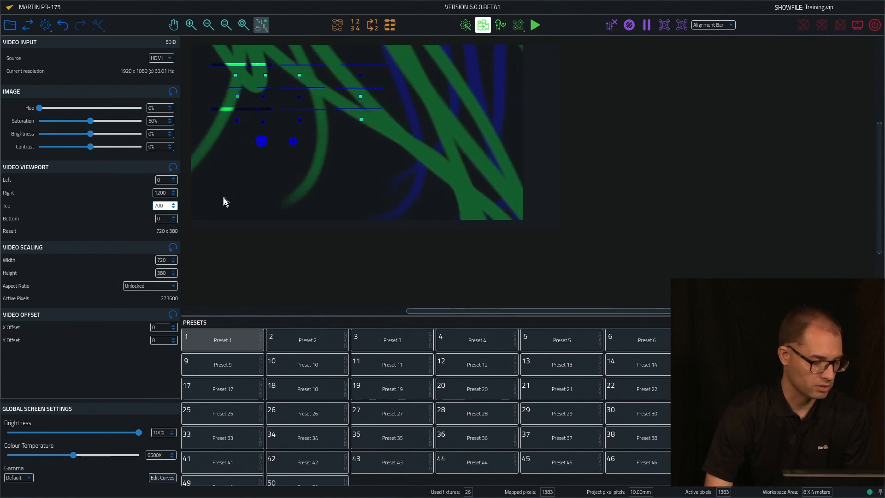
Reset the video viewport and the video scaling to their defaults
left_click(172, 167)
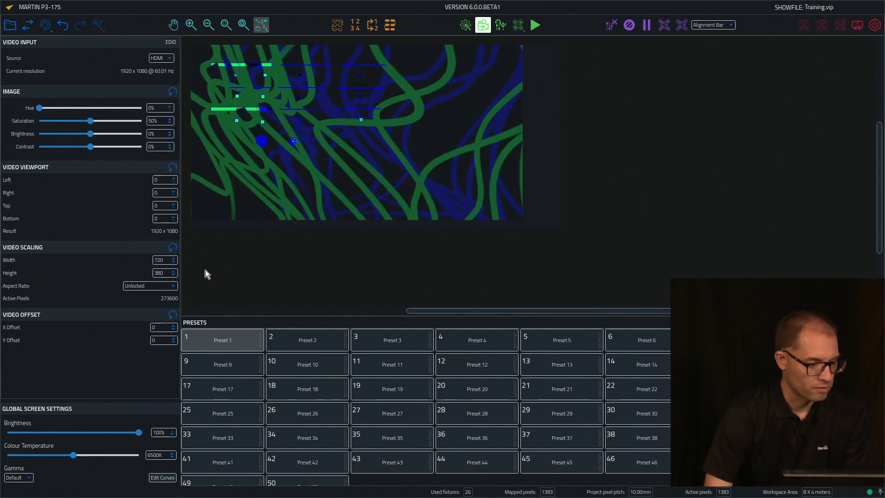
left_click(169, 249)
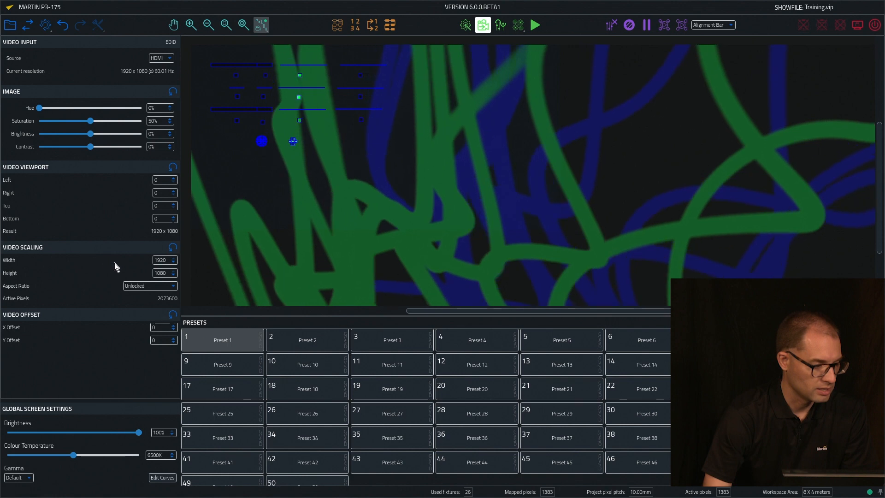
Lock the video scaling's aspect ratio to the viewport, set its width to 400, and move the frame to about X offset 31, Y offset 7
left_click(150, 287)
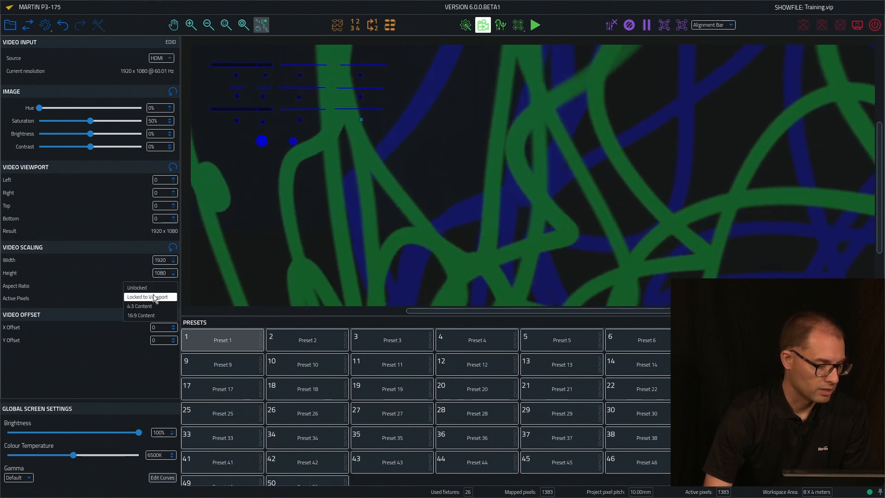
left_click(153, 297)
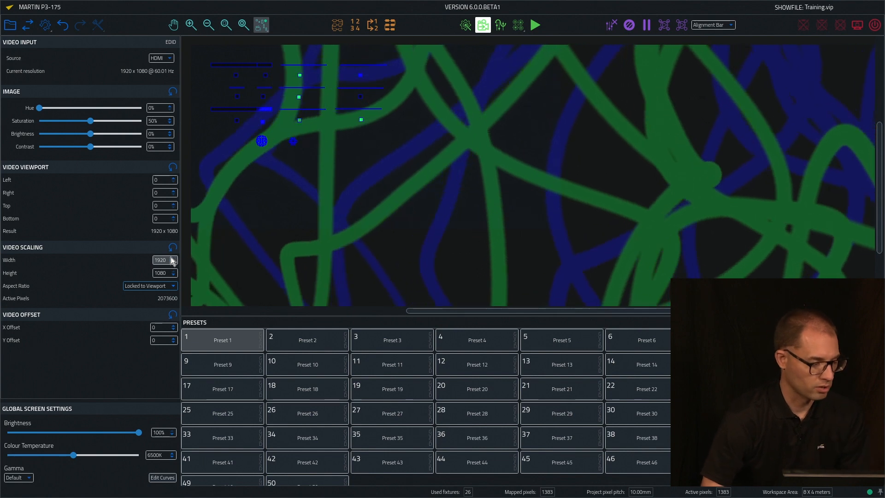
left_click_drag(167, 259, 126, 258)
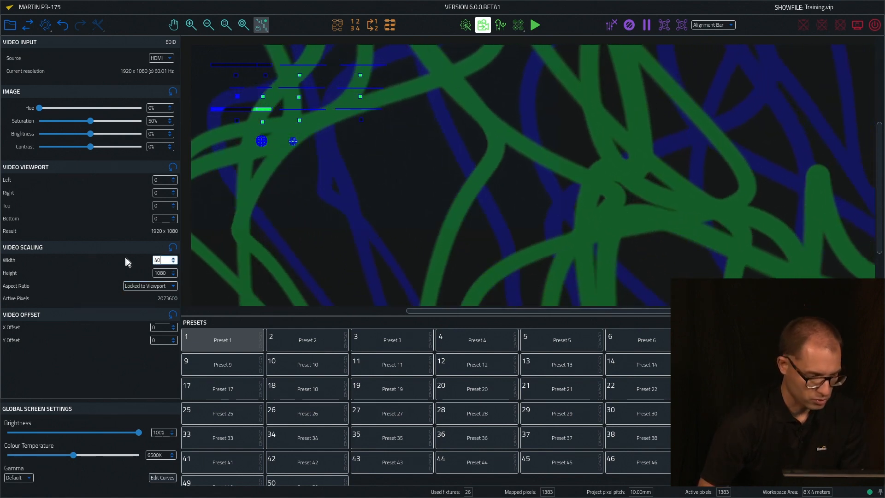
type("400")
key("Return")
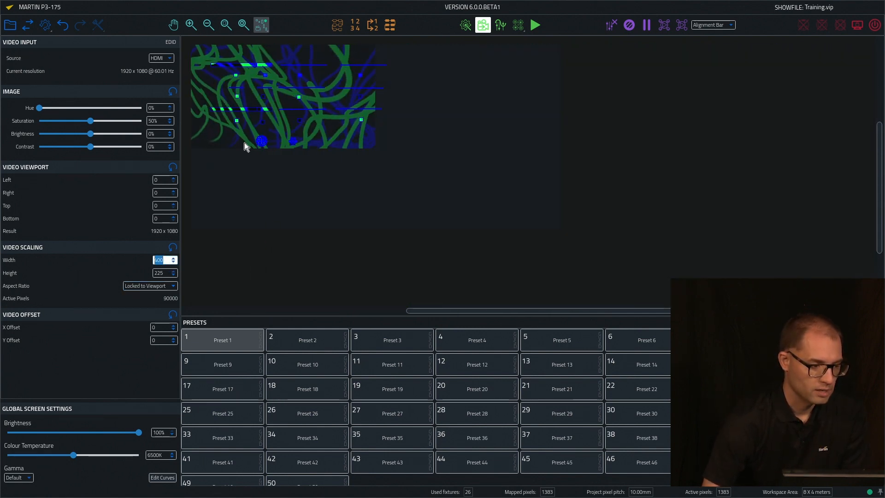
left_click_drag(196, 115, 222, 137)
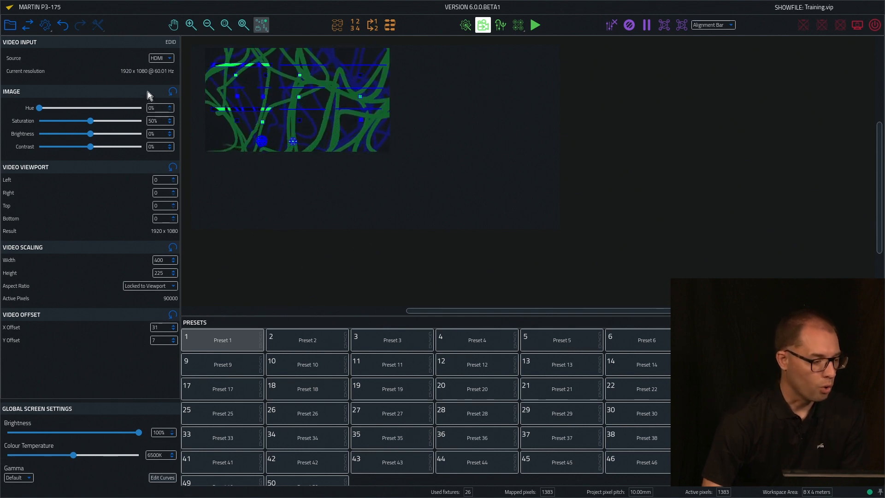
Name preset 1 HDMI Scaled and include only Video Input Configuration in its mask
left_click(276, 341)
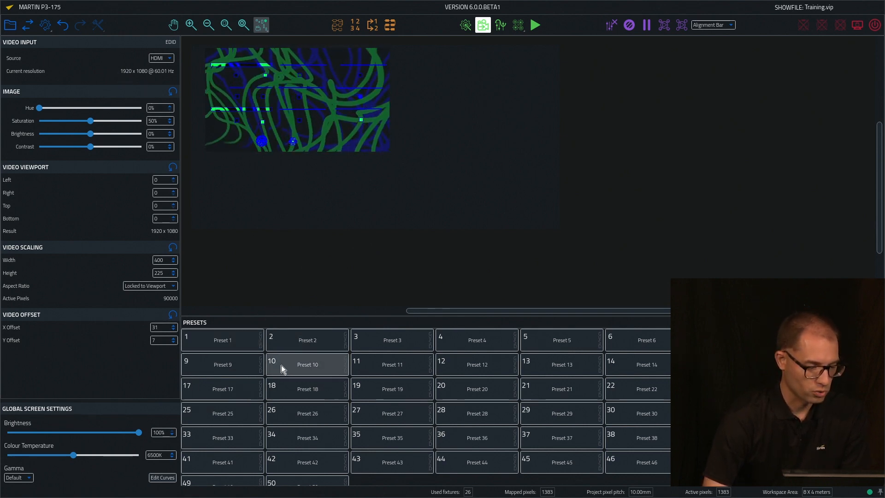
right_click(237, 335)
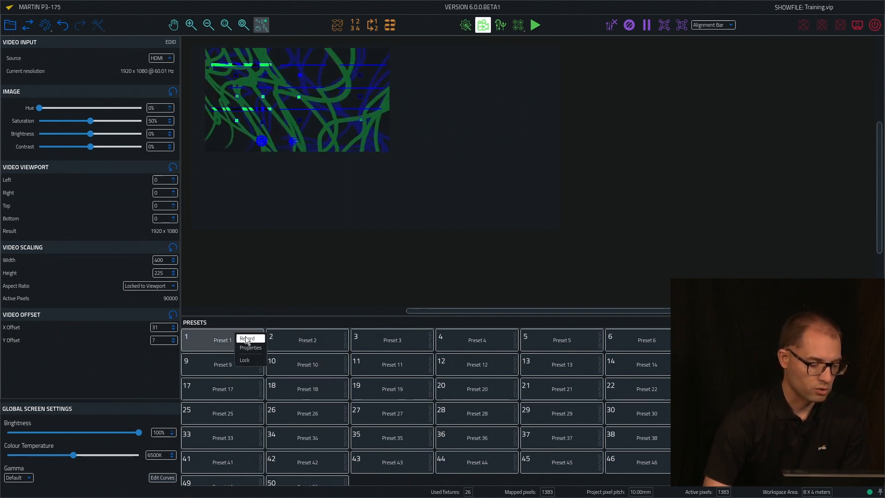
left_click(249, 347)
left_click_drag(482, 191, 393, 176)
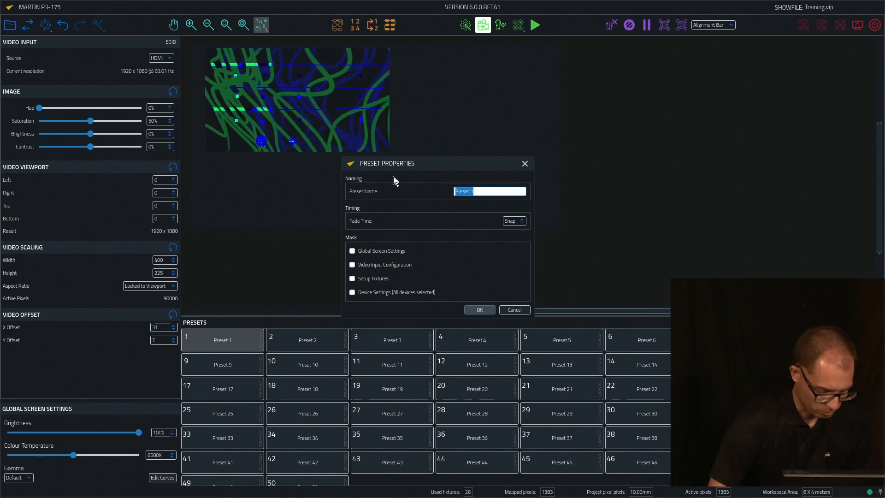
type("HDMI")
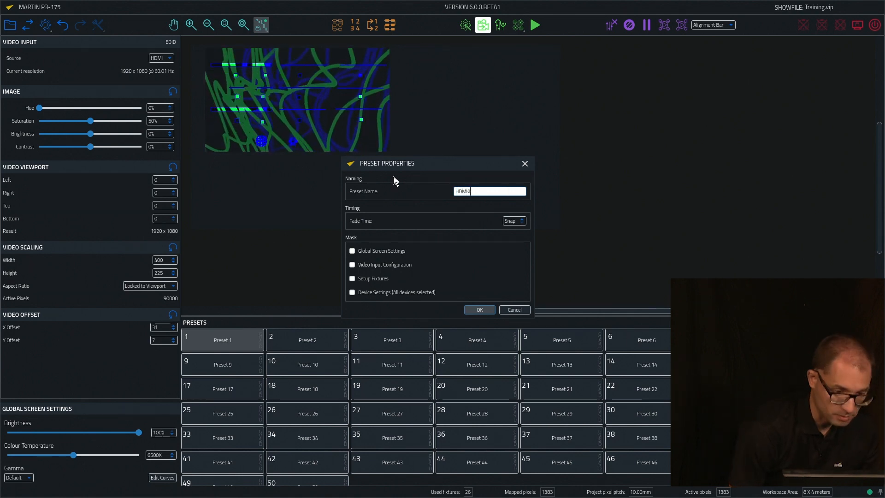
type(" Sc")
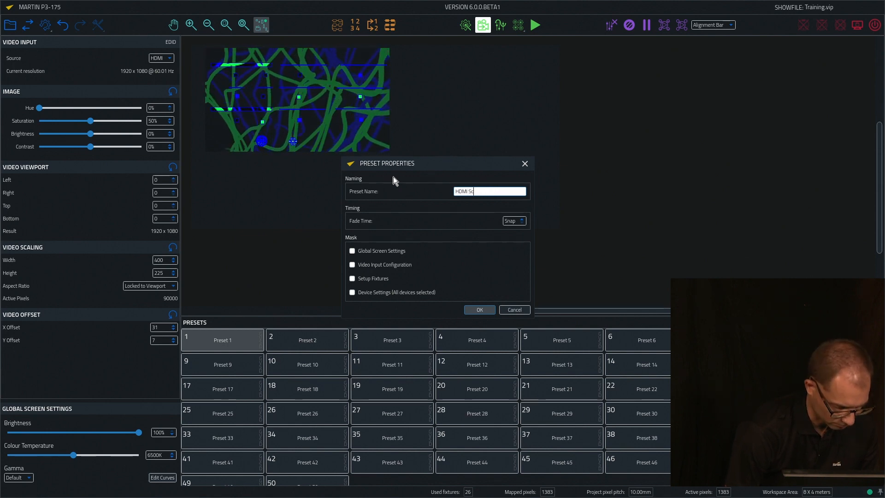
type("aled")
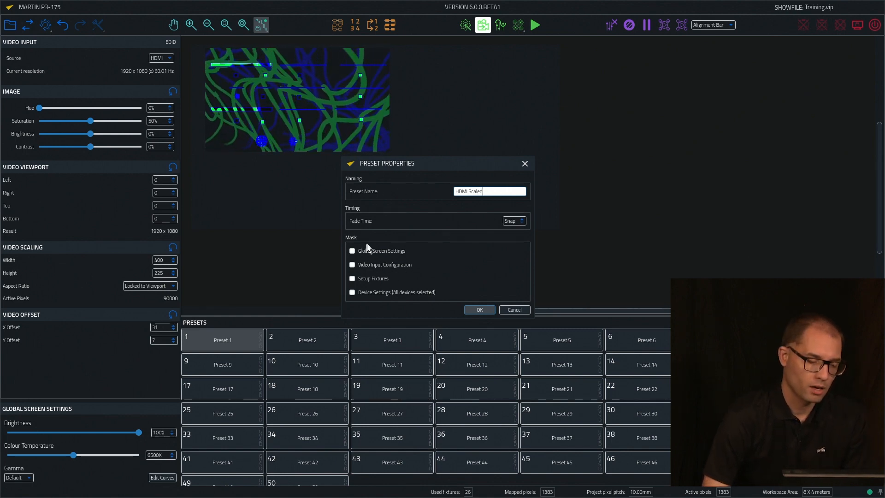
left_click(352, 265)
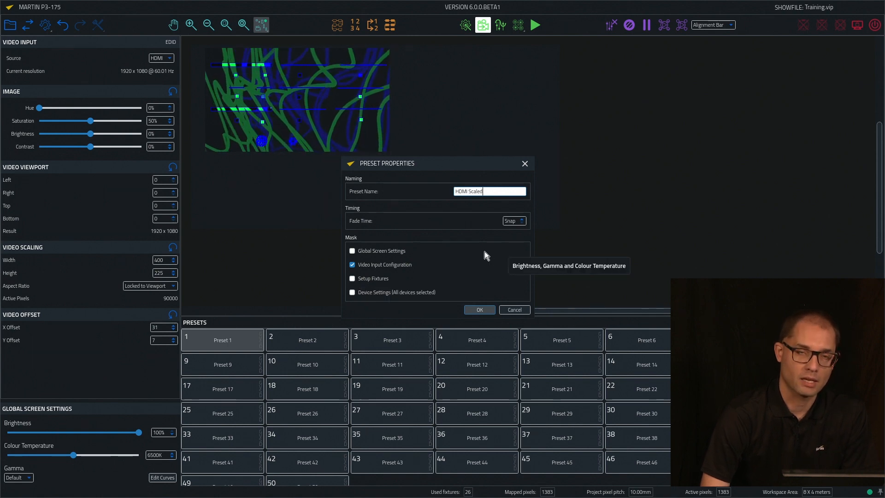
left_click(479, 310)
Reset the video scaling, and set up preset 2 as HDMI Unscaled with only Video Input Configuration in its mask
left_click(173, 247)
right_click(307, 340)
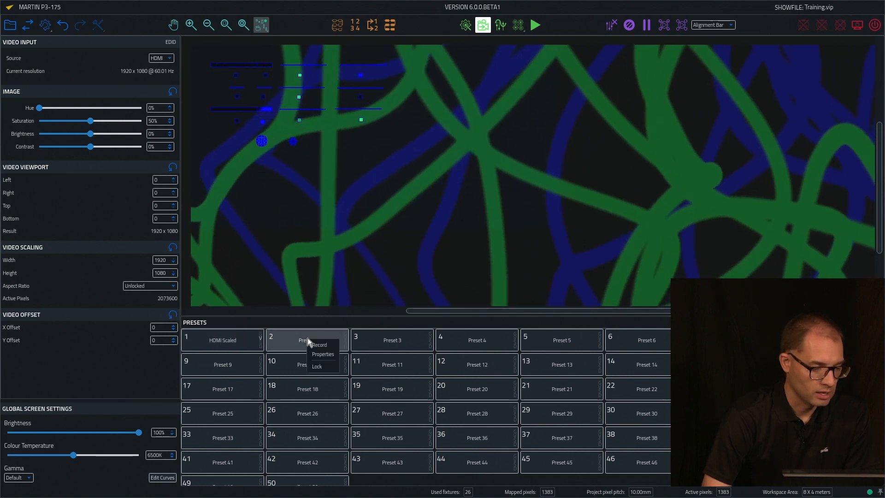
left_click(323, 354)
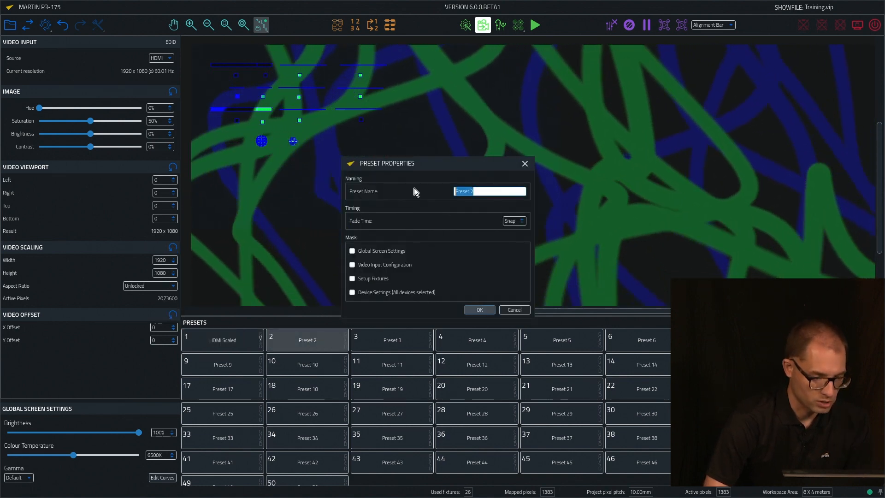
type("HDMI ")
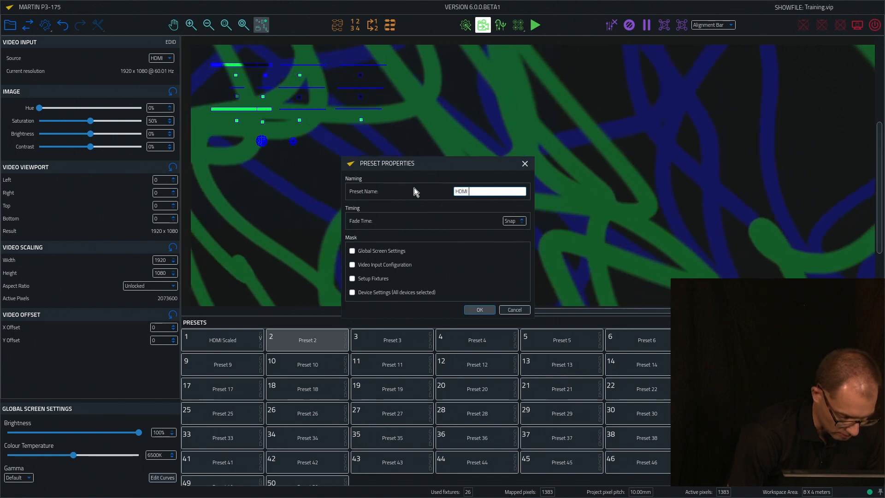
type("Unscaled")
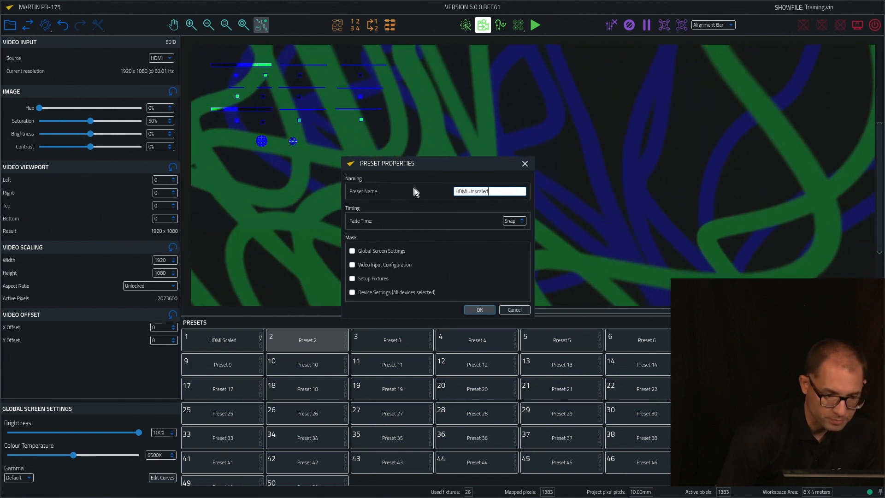
left_click(374, 265)
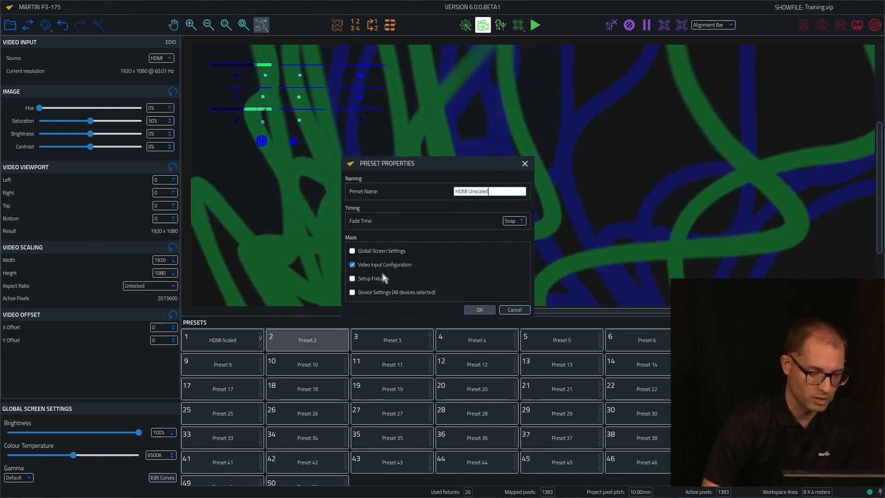
left_click(480, 310)
Test the HDMI Scaled and HDMI Unscaled presets, ending on HDMI Scaled, and check the available video input sources
left_click(251, 340)
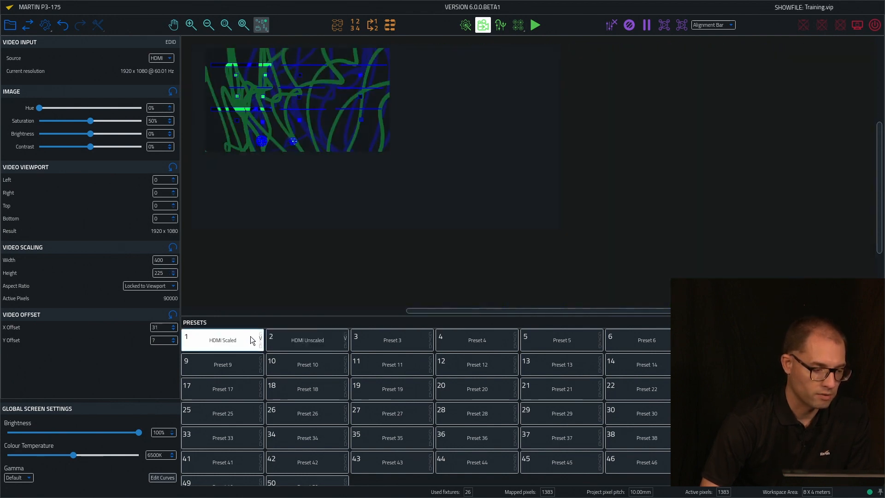
left_click(297, 339)
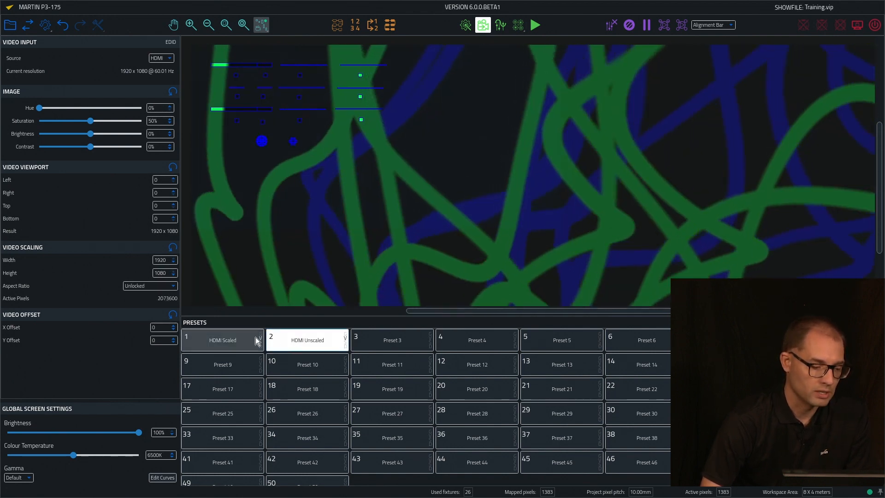
left_click(240, 340)
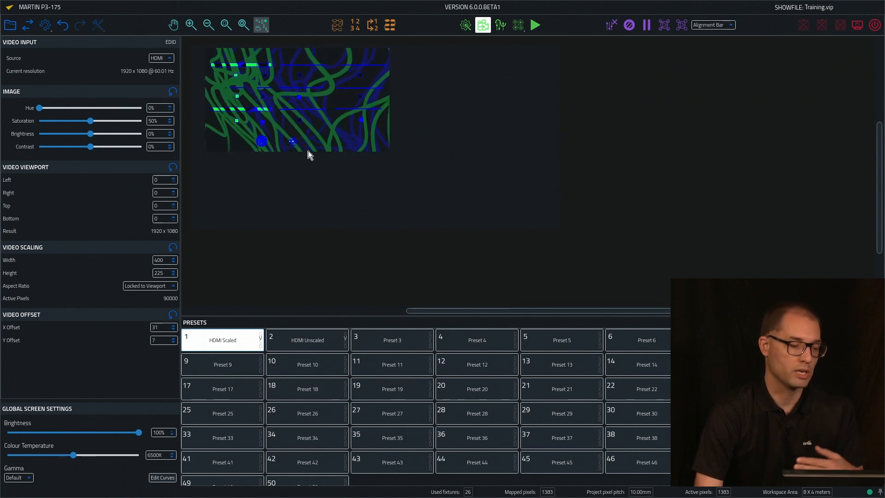
left_click(170, 57)
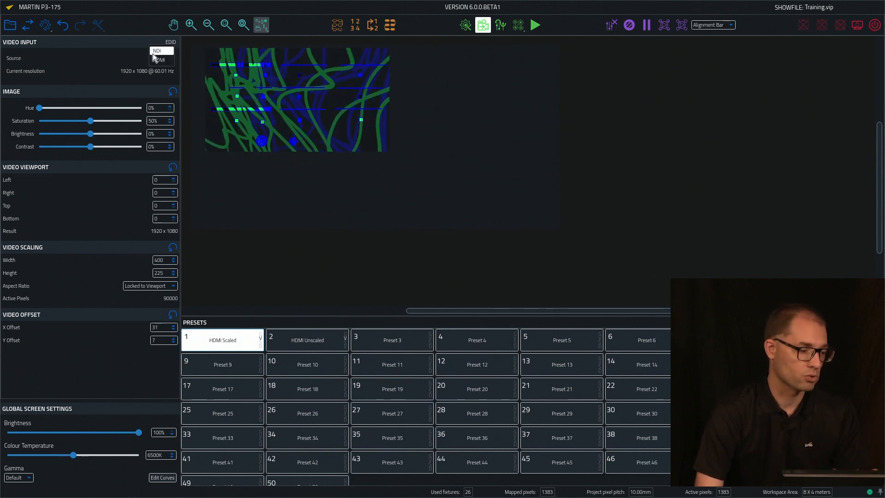
left_click(123, 54)
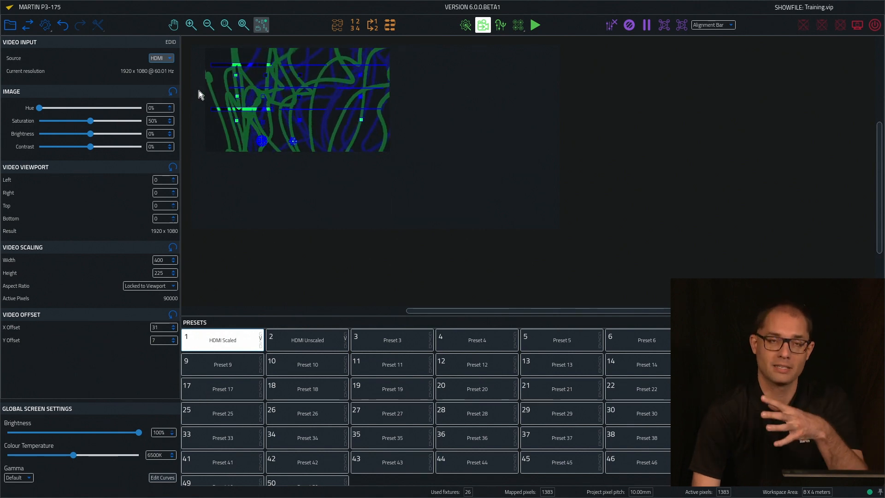
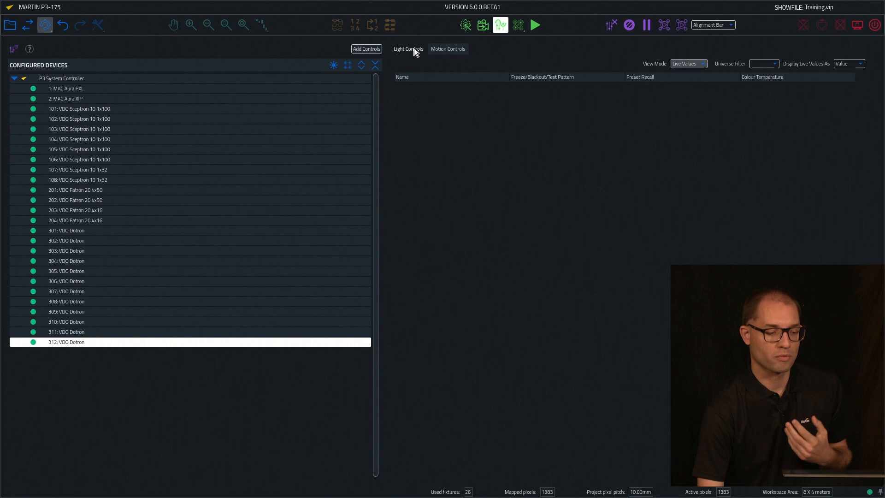
Compare the Motion Controls and Light Controls views of the configured devices, ending on Light Controls
left_click(442, 50)
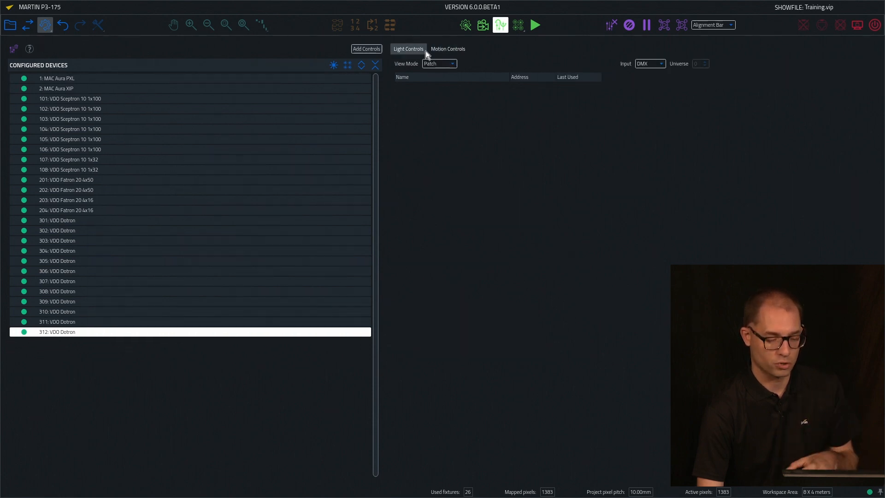
left_click(409, 50)
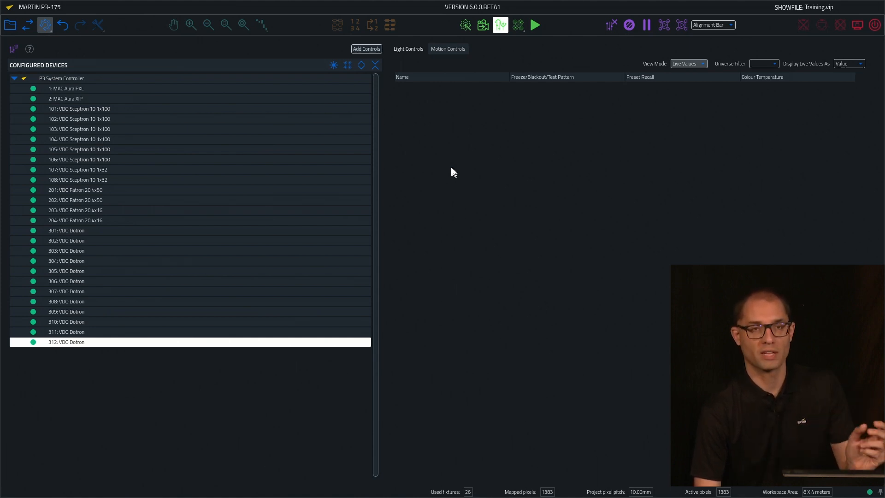
left_click(454, 52)
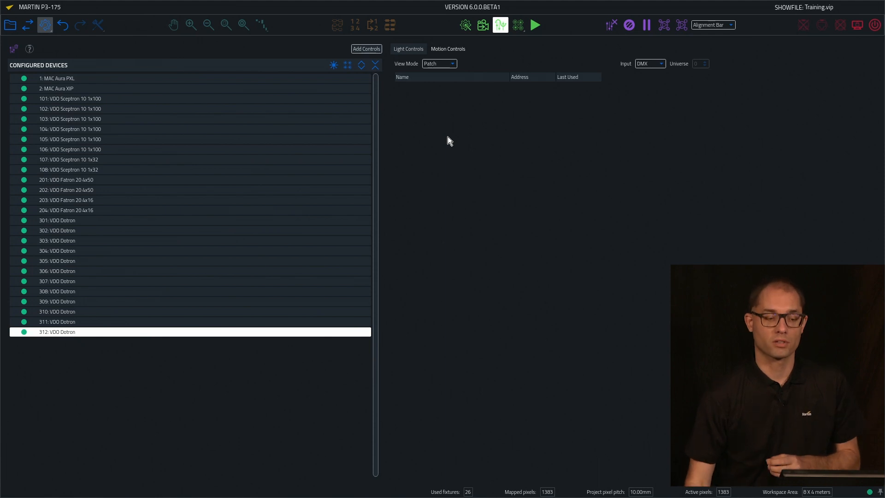
left_click(404, 52)
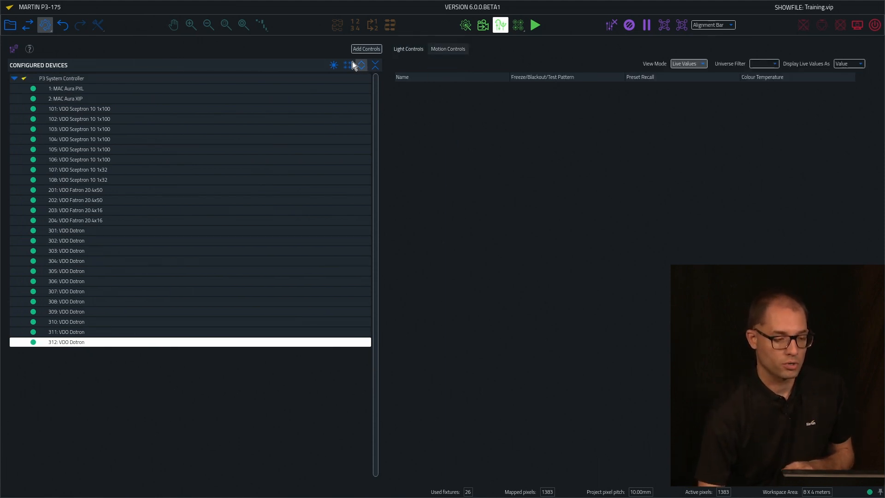
Review the P3 - Global Control channels for the P3 System Controller in the Light Control Wizard without adding controls
left_click(76, 77)
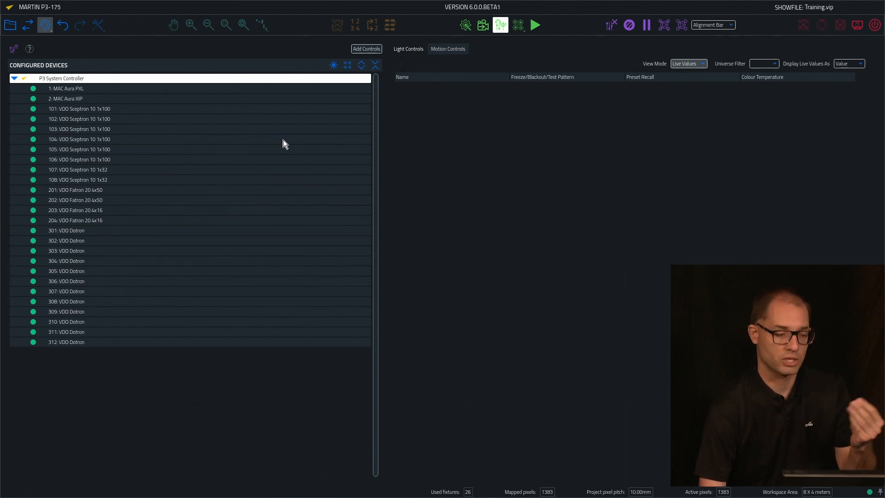
left_click(374, 48)
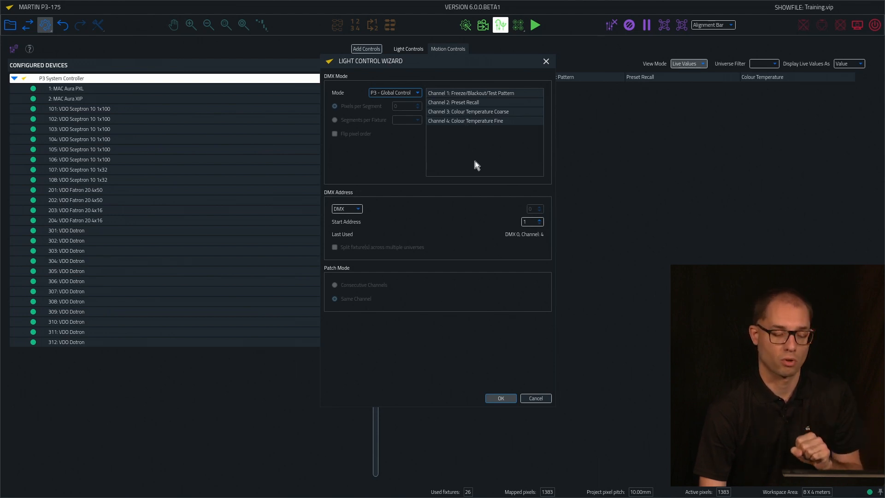
left_click(533, 397)
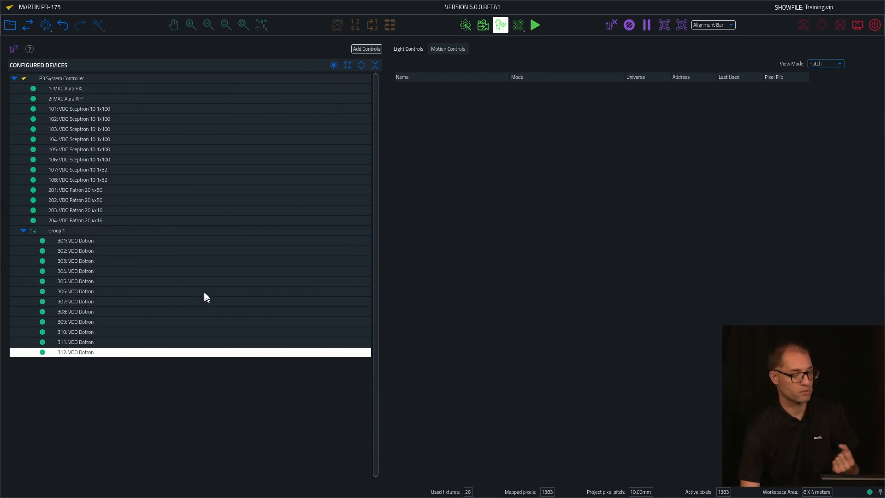
left_click(83, 245)
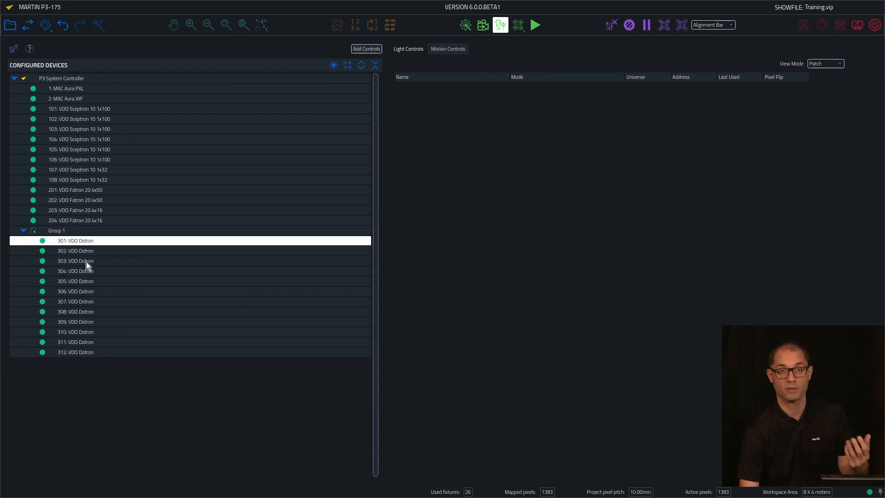
left_click(77, 230)
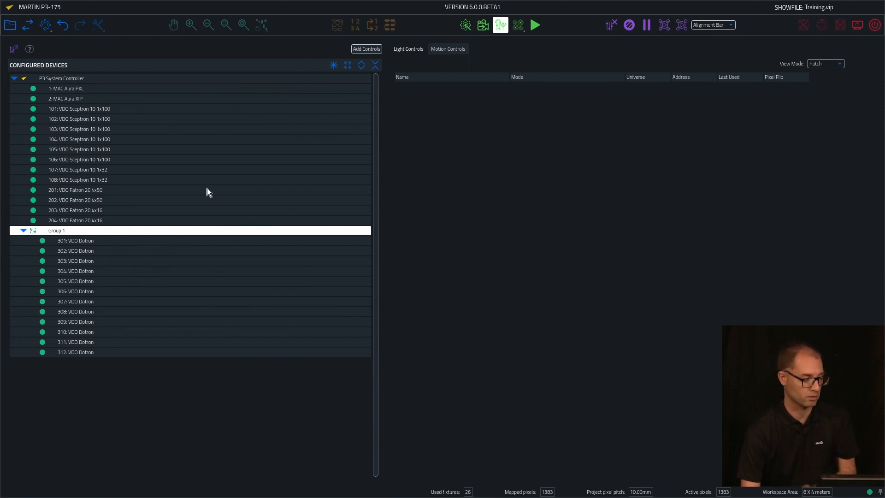
Open the Light Control Wizard for the VDO Sceptron 10 1x100 fixtures 101 to 106 and check the P3 - Intensity mode
left_click(110, 111)
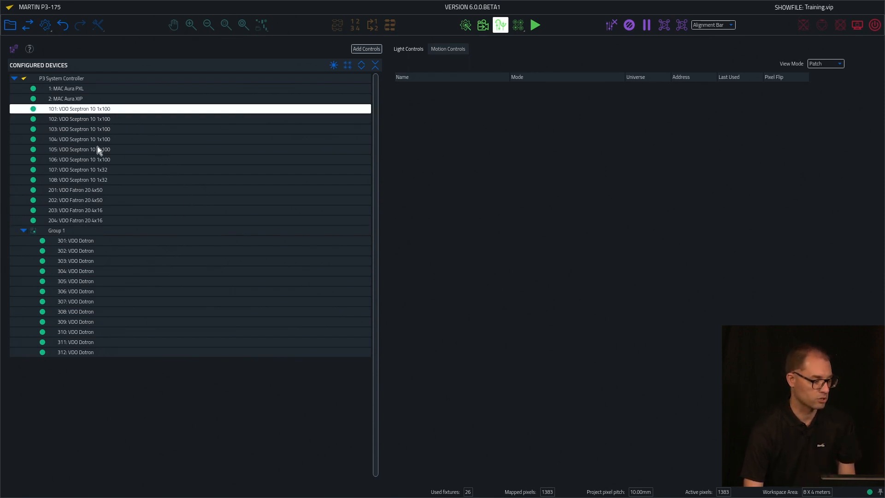
left_click(112, 157, "shift")
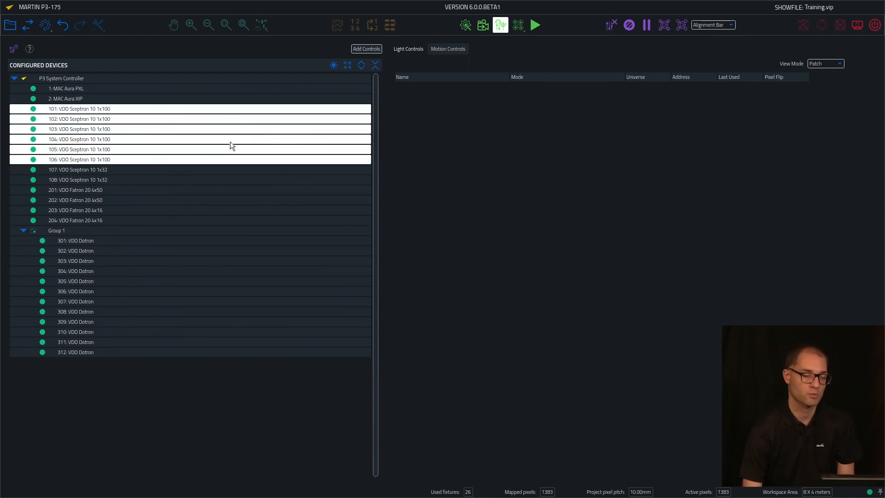
left_click(372, 50)
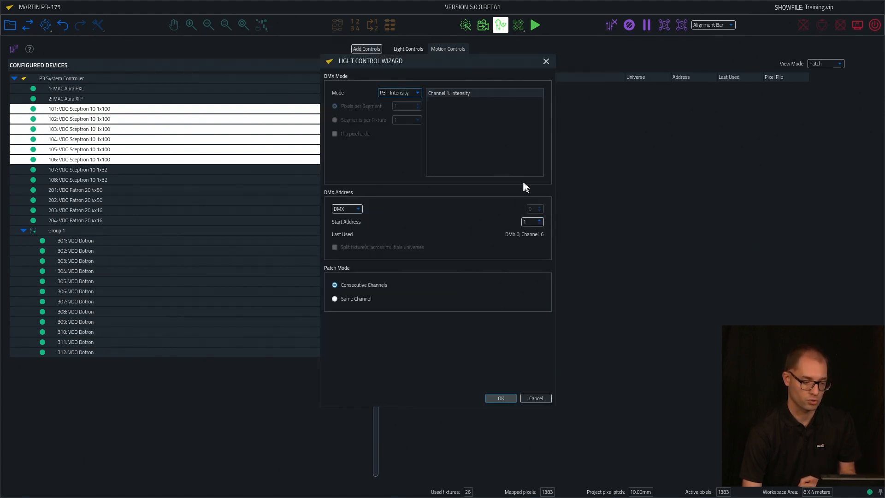
left_click(398, 92)
left_click(371, 94)
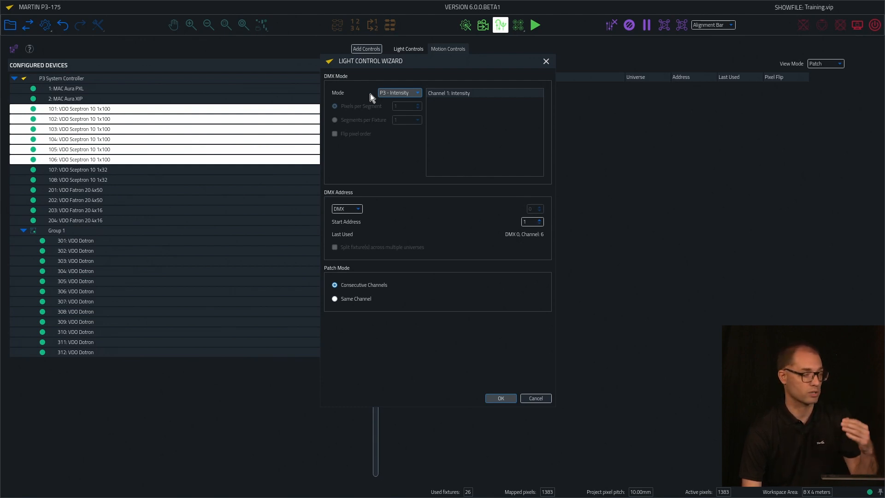
Compare the channel lists of the P3 - RGB, P3 - Basic, P3 - Hybrid and P3 - Pixel Map modes for the selected Sceptrons
left_click(387, 94)
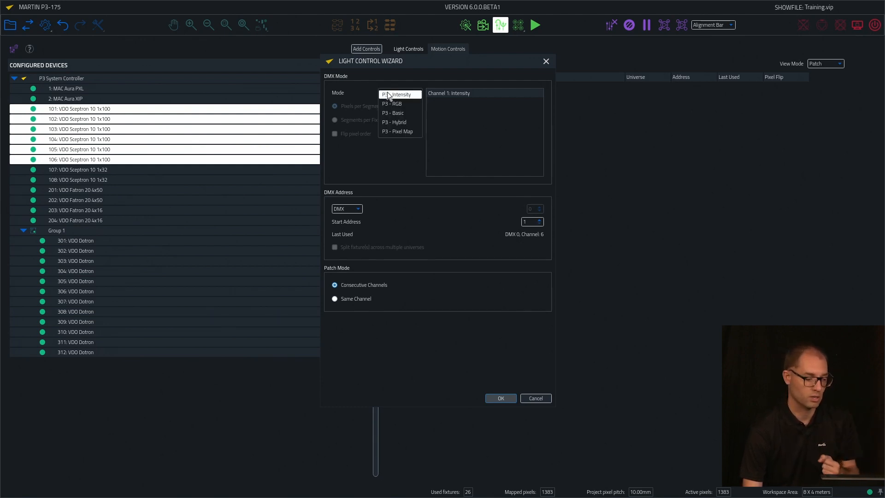
left_click(391, 104)
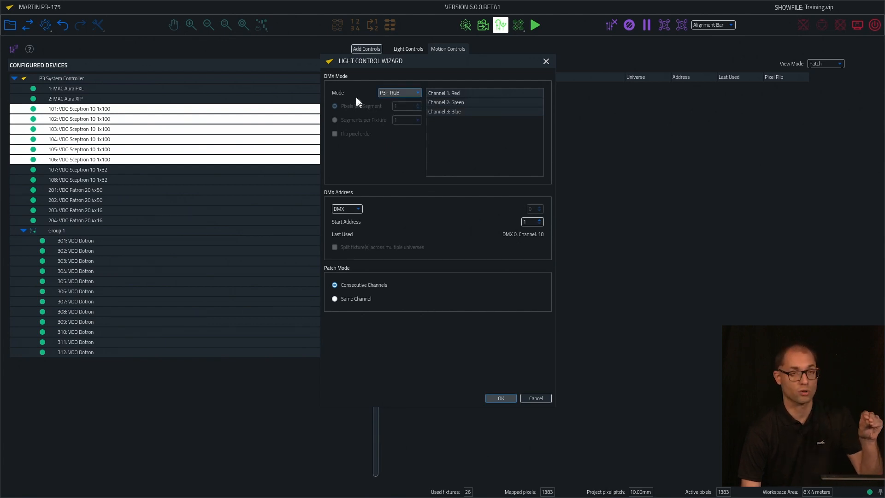
left_click(381, 91)
left_click(387, 101)
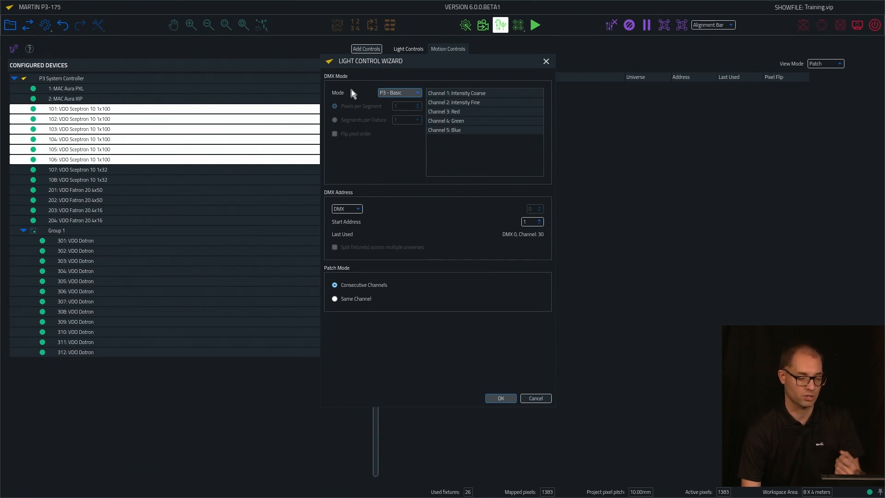
left_click(393, 93)
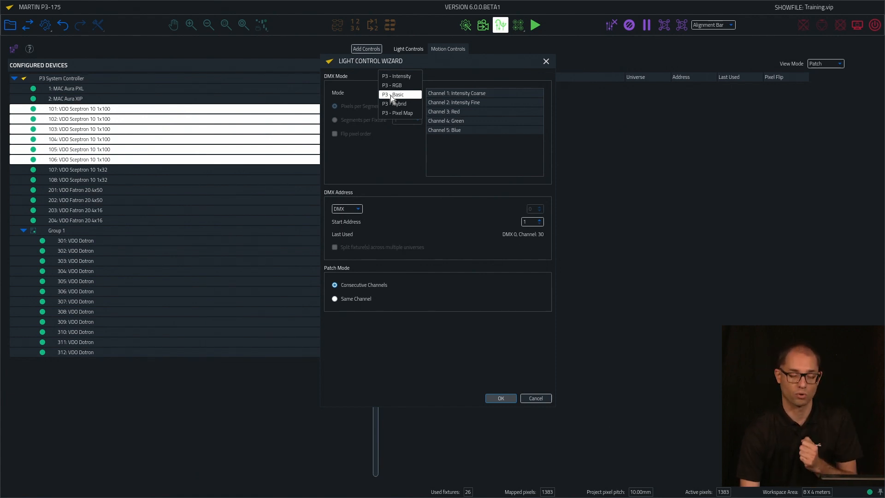
left_click(362, 86)
left_click(389, 91)
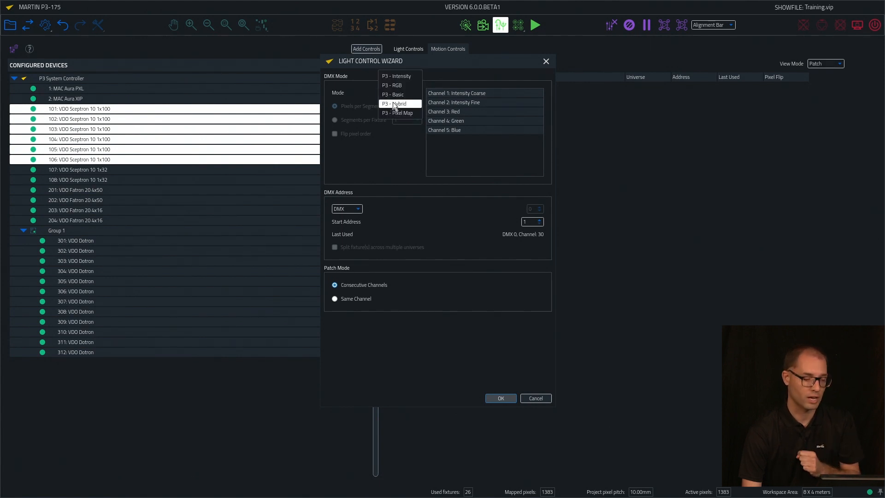
left_click(393, 104)
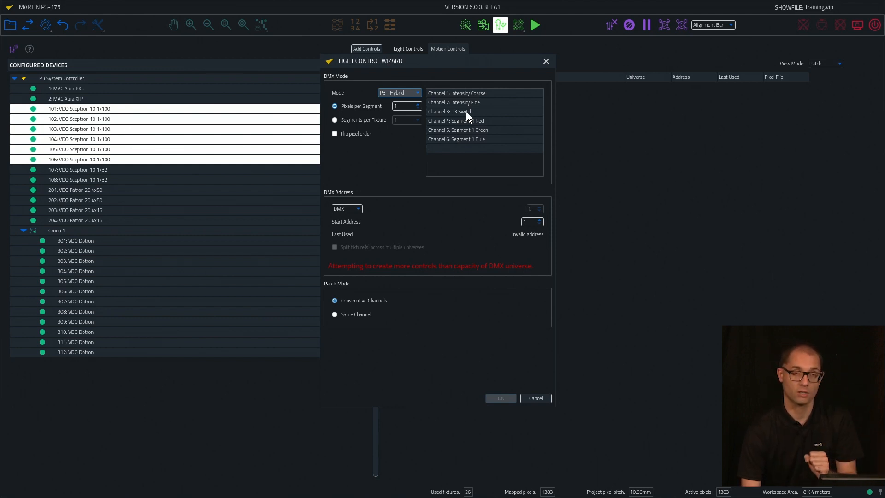
left_click(409, 93)
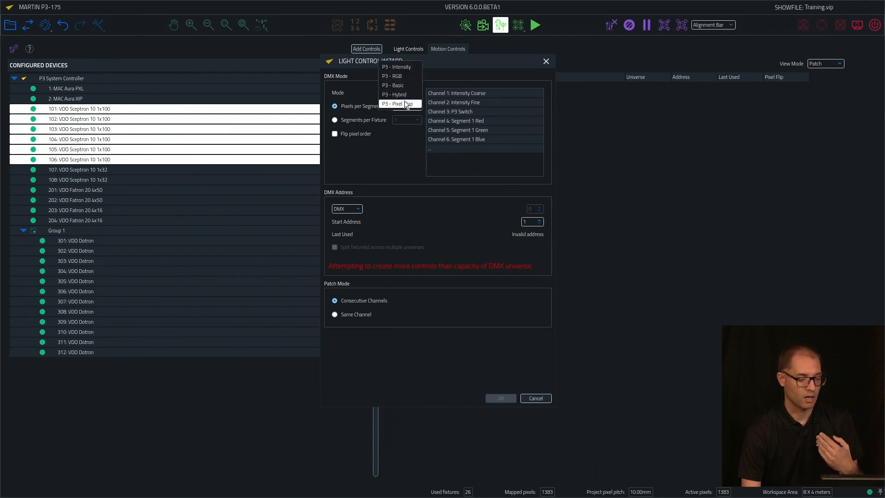
left_click(404, 101)
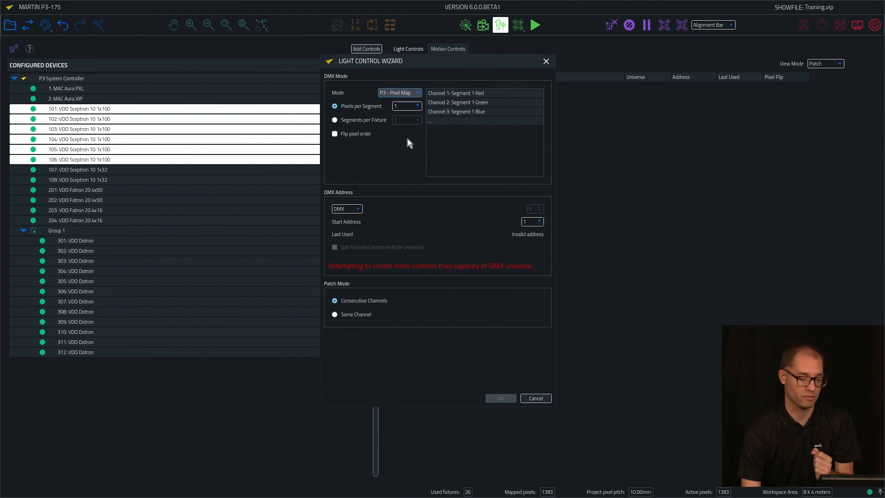
left_click(409, 93)
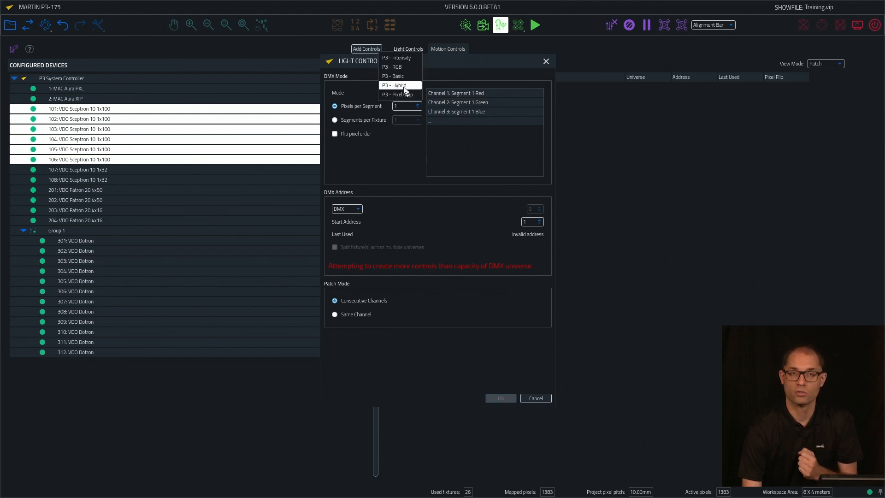
Choose P3 - Hybrid mode, try different Pixels per Segment values, and divide each Sceptron into 10 segments per fixture
left_click(402, 86)
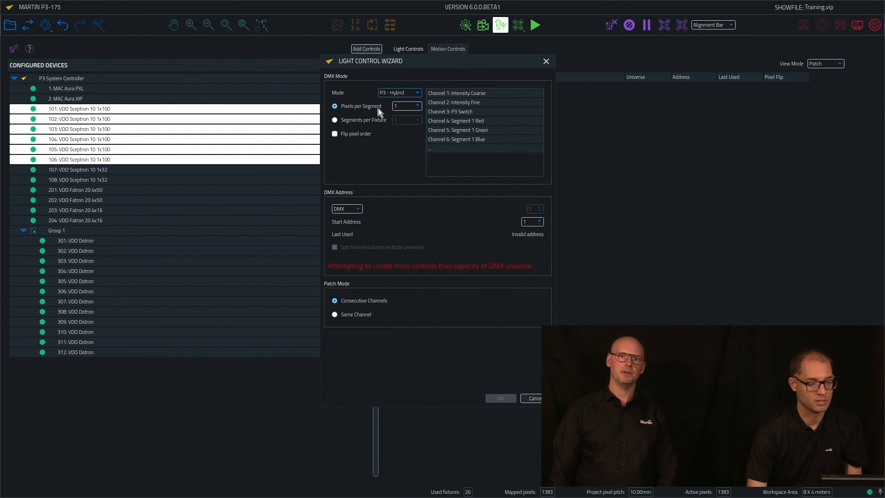
scroll(412, 107, "up", 3)
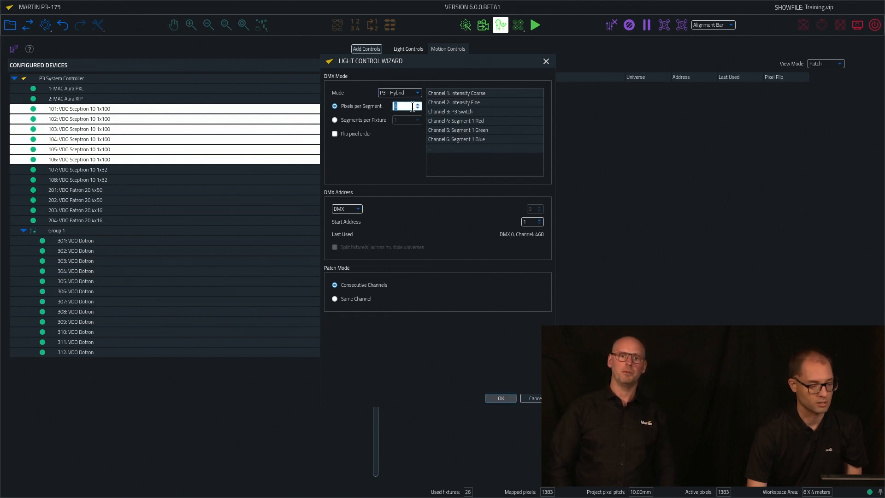
scroll(413, 107, "down", 1)
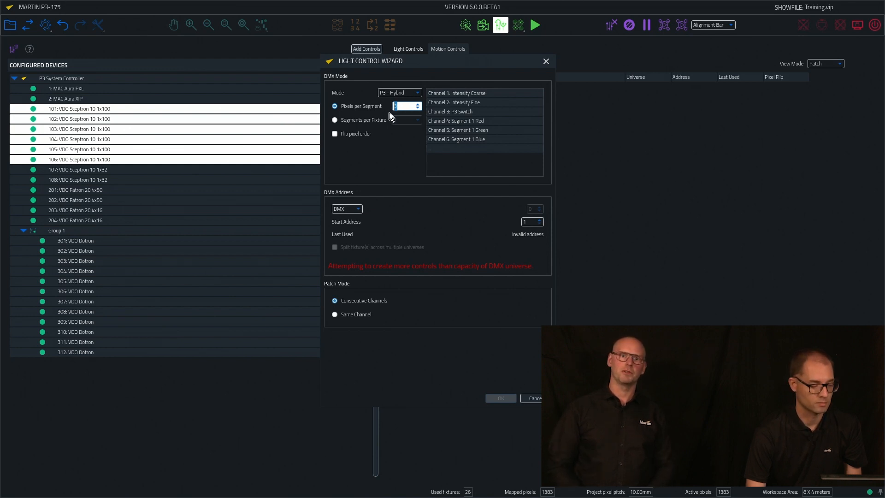
scroll(406, 106, "down", 1)
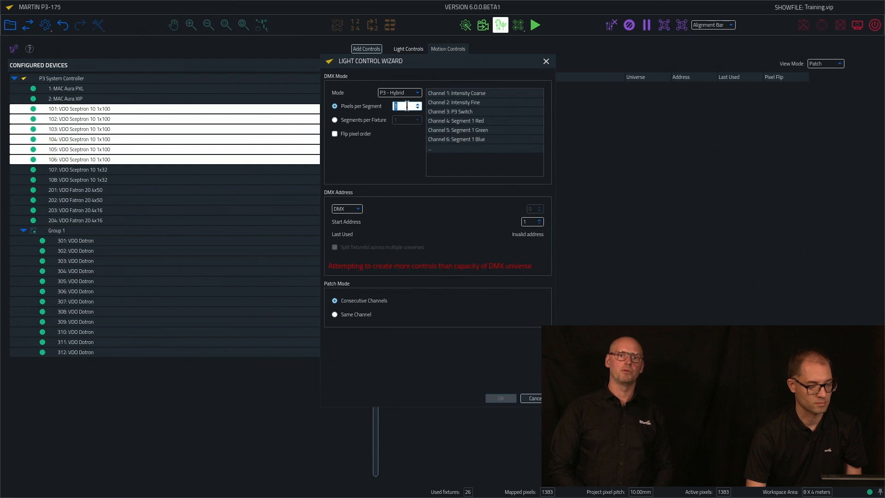
left_click(362, 121)
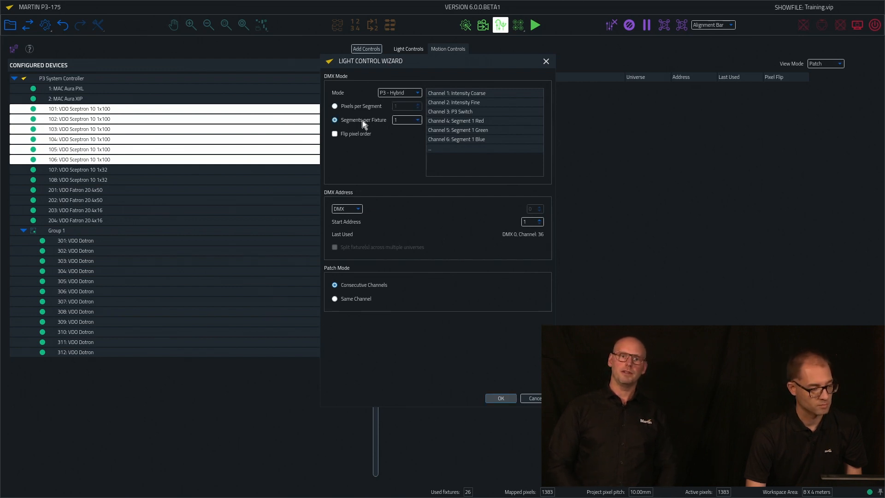
left_click(410, 118)
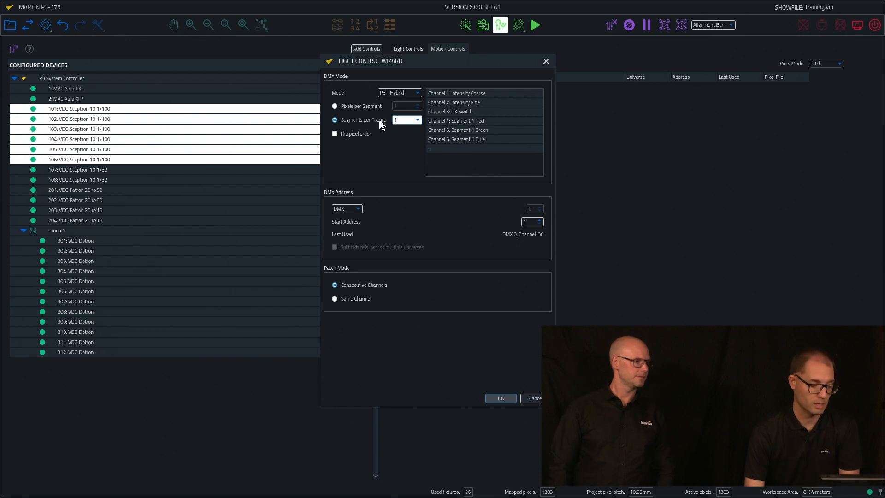
type("0")
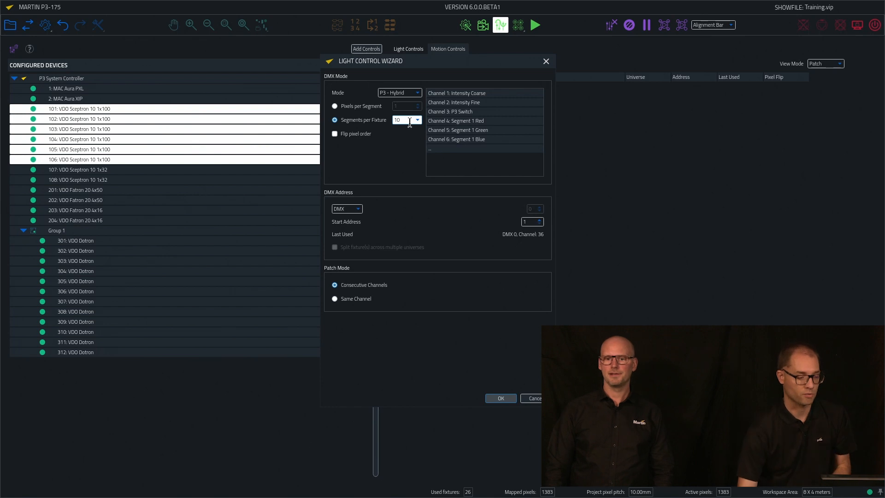
Add the controls on sACN universe 1 from start address 101, and check them against the fixture patch in grandMA3 onPC
left_click(349, 214)
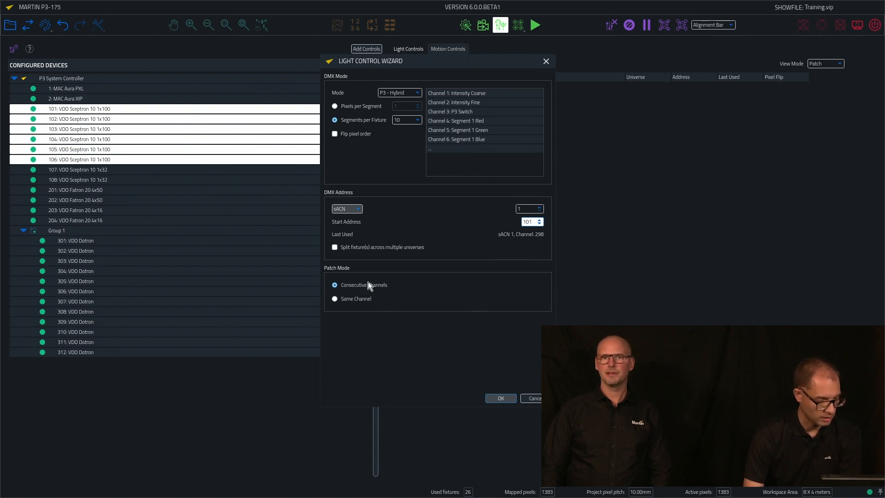
left_click(501, 398)
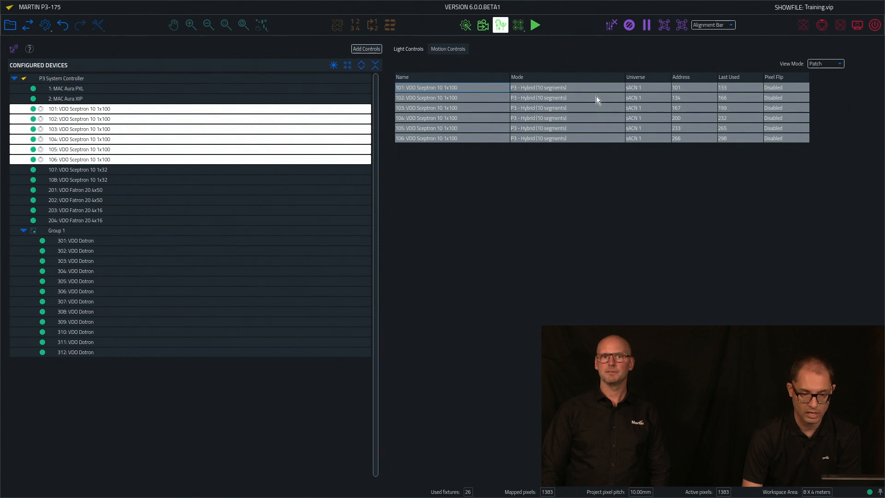
mouse_move(595, 96)
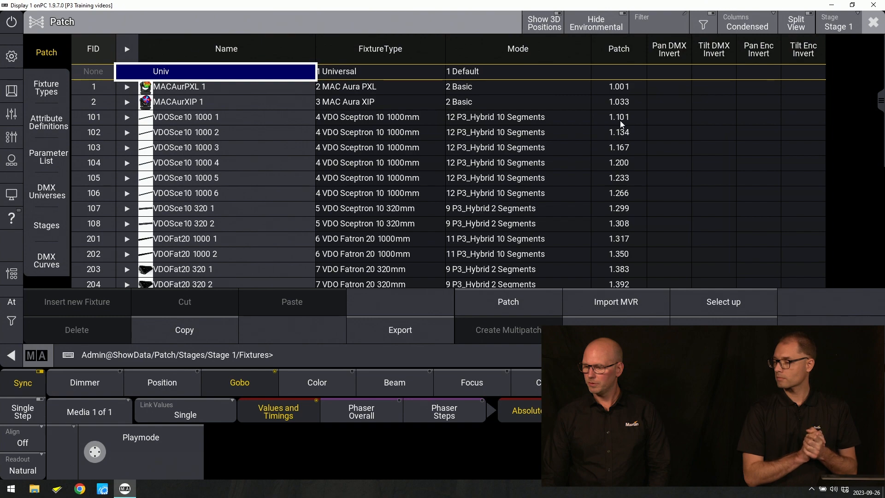
left_click(874, 29)
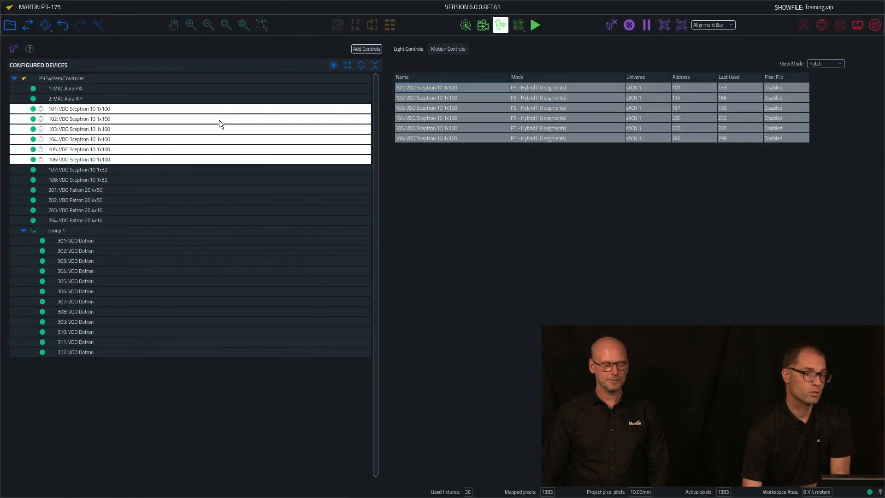
Check the received protocols status for DMX, Art-Net, sACN and K2, and close it after reviewing the sACN universe
left_click(30, 49)
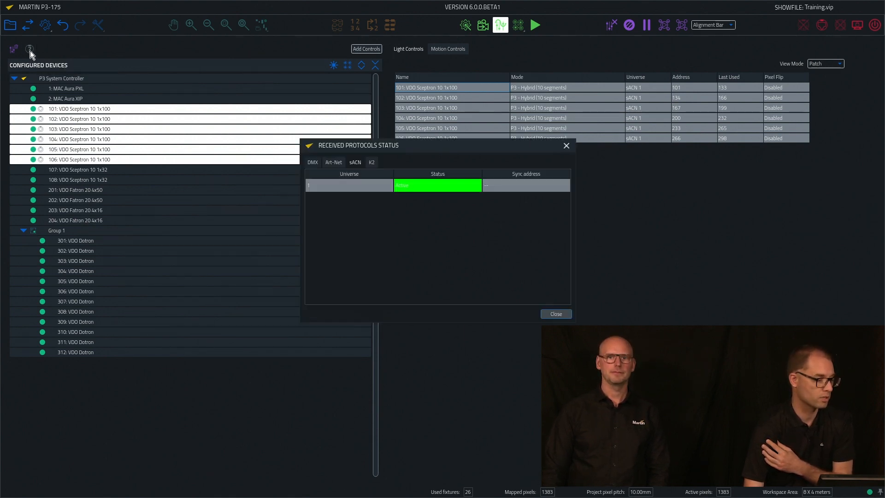
left_click(310, 162)
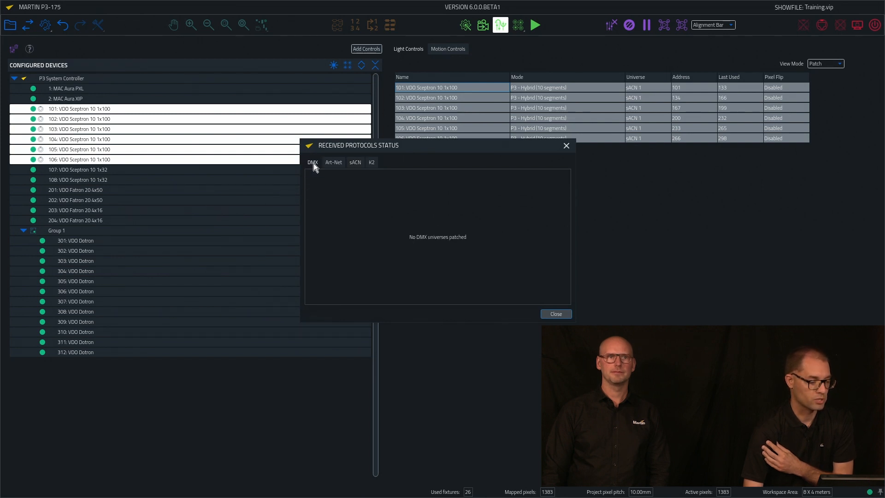
left_click(334, 164)
left_click(360, 165)
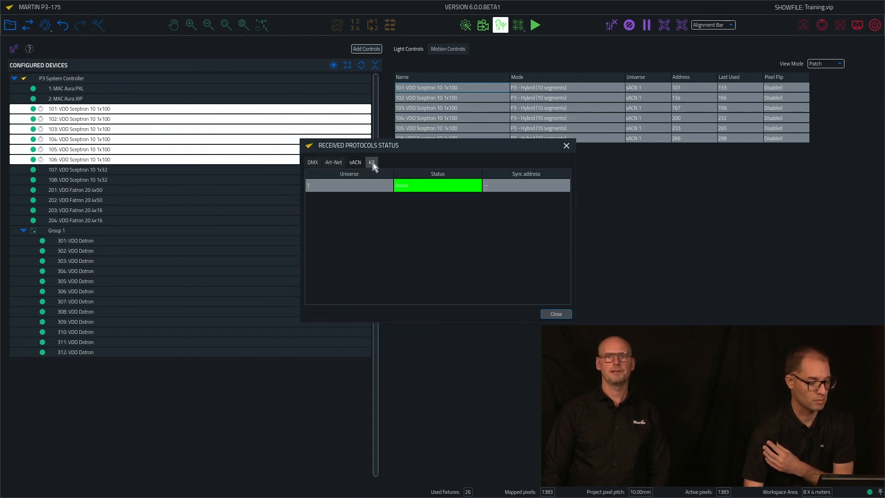
left_click(372, 162)
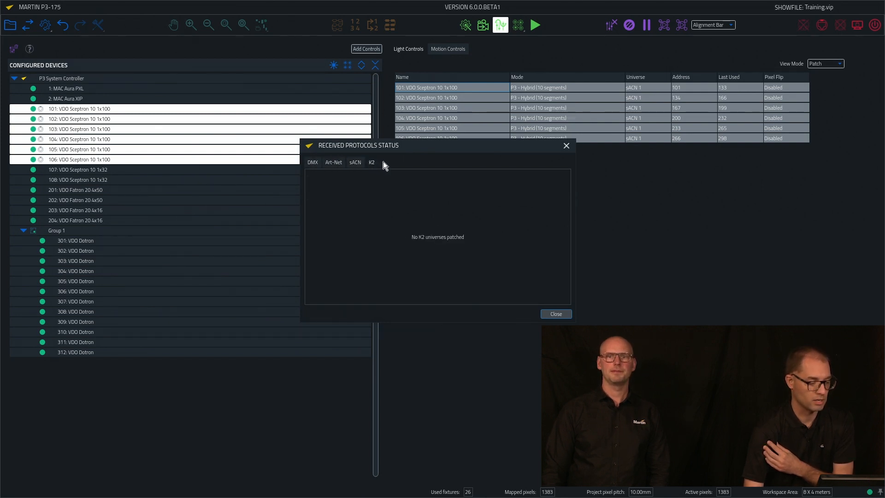
left_click(355, 163)
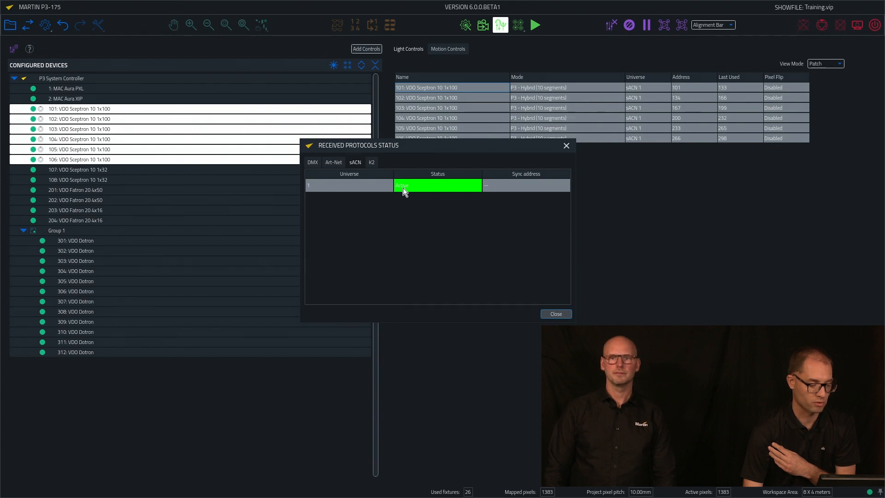
left_click(560, 314)
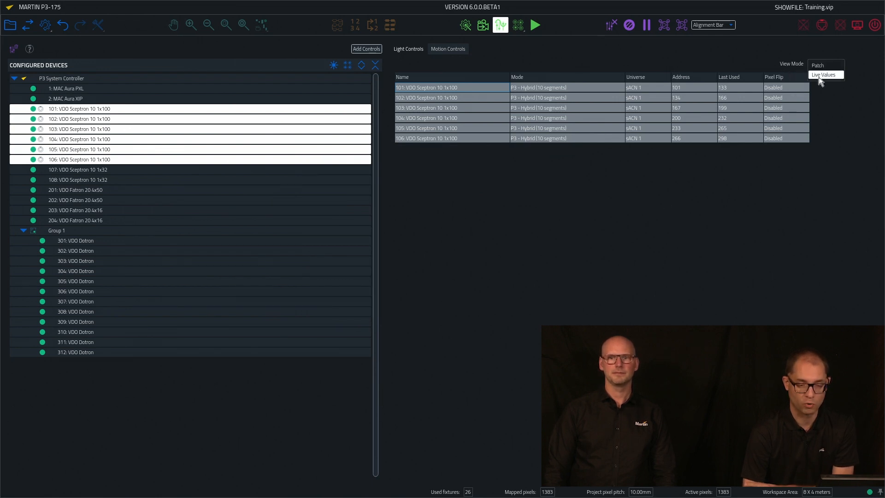
View the live control values of the six patched Sceptrons
left_click(819, 76)
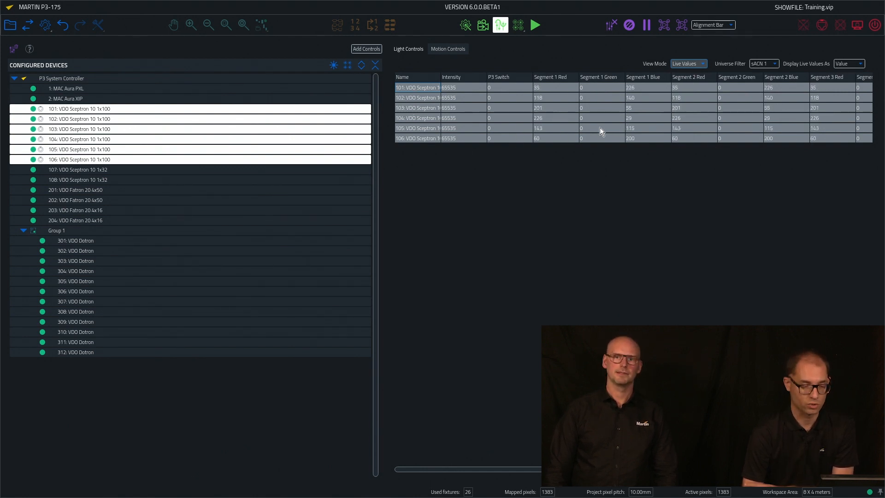
left_click(693, 62)
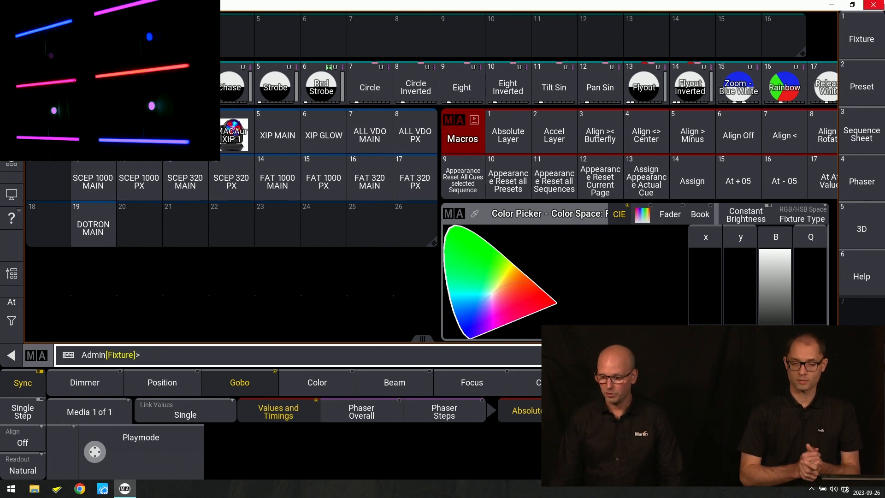
Select the SCEP 1000 MAIN group and inspect its Dimmer, Position and Gobo attributes, including the Playmode options, without changing any value
left_click(97, 187)
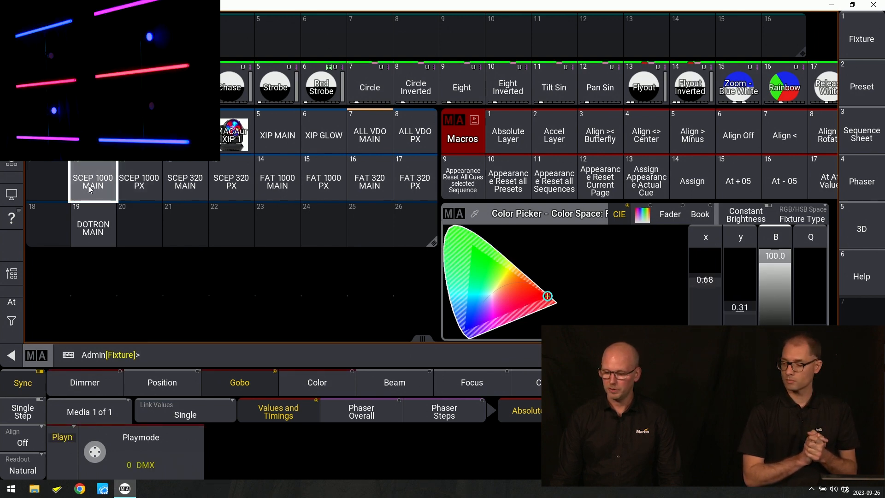
left_click(85, 382)
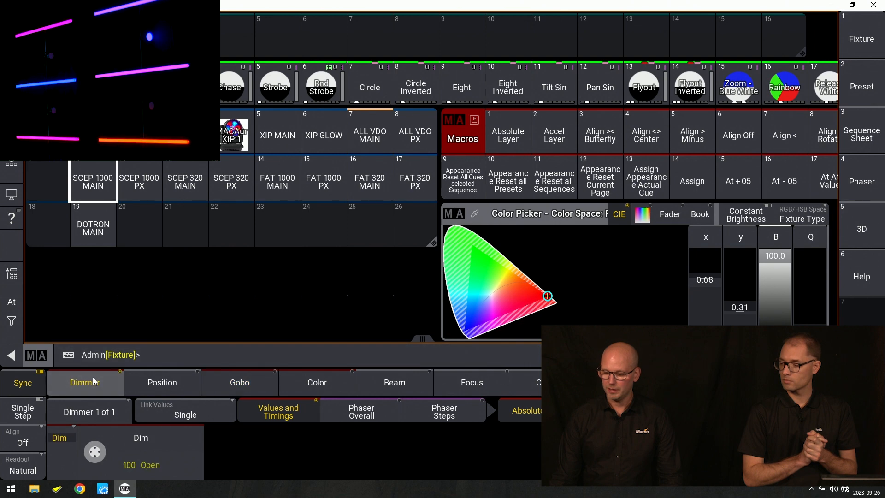
left_click(171, 381)
left_click(240, 383)
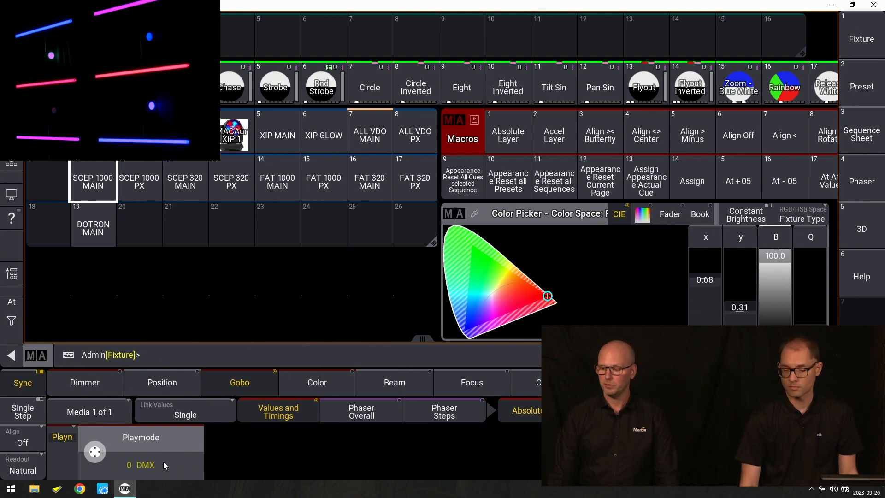
left_click(152, 466)
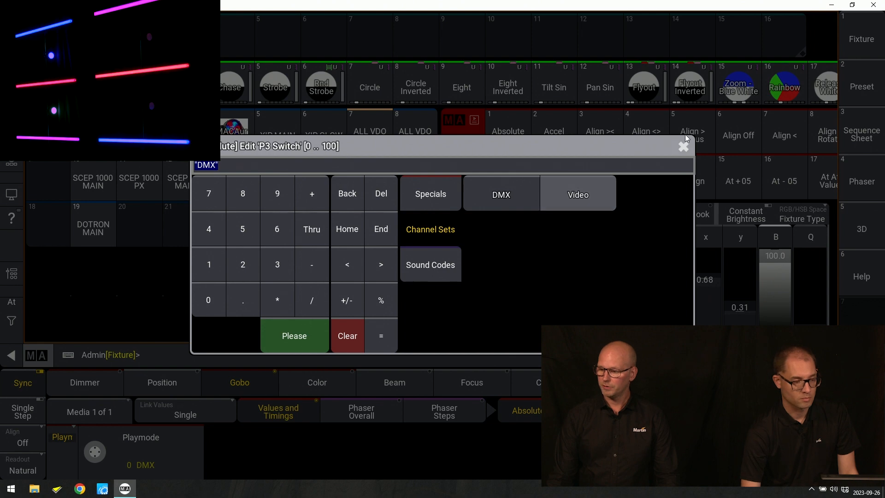
left_click(684, 148)
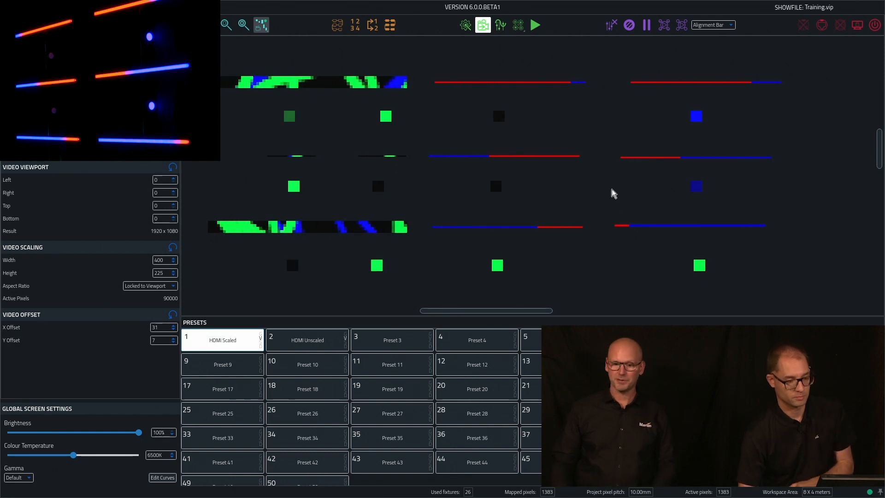
Enable Pixel Flip in the light control patch for Sceptrons 102, 104 and 106, and check the output in the P3-175's video input view
left_click(499, 29)
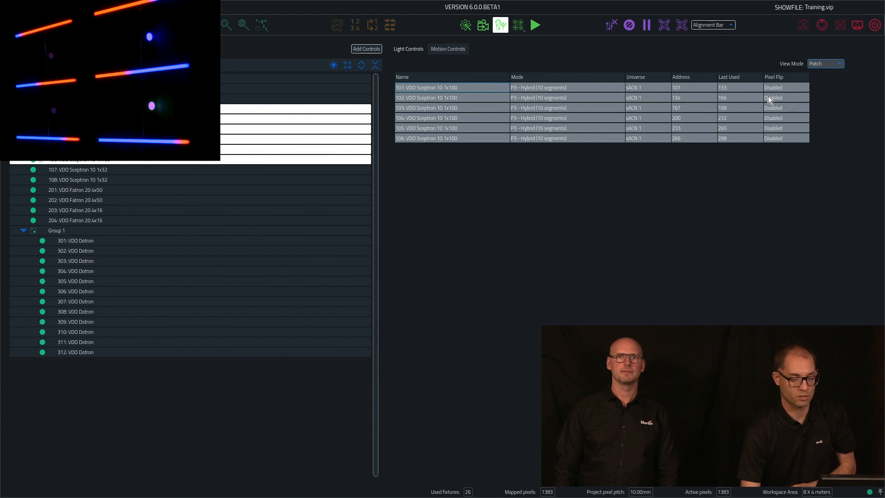
left_click(776, 96)
left_click(776, 118)
left_click(775, 138)
left_click(483, 26)
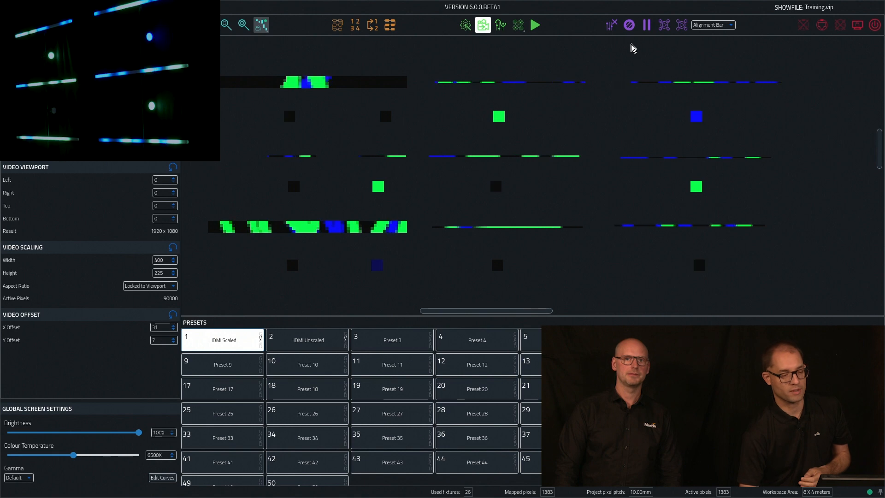
left_click(611, 26)
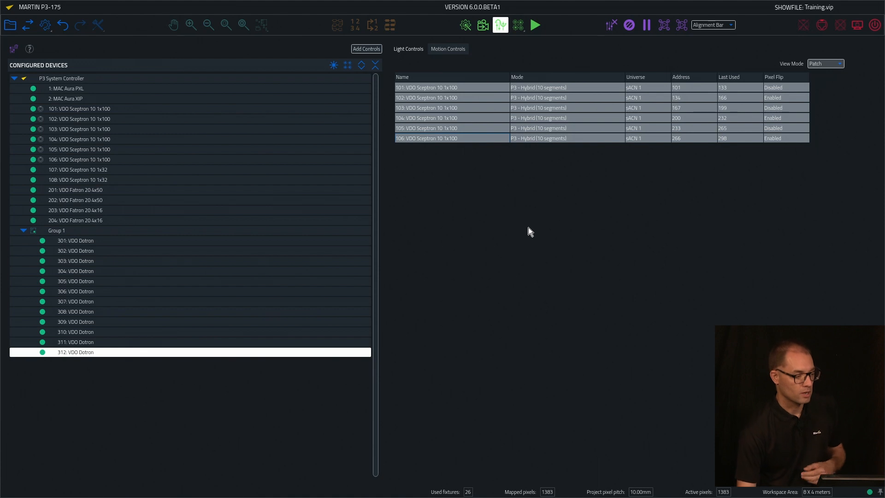
Start adding light controls for the MAC Aura PXL, set the mode to MAC Aura PXL - Basic, and review its channel list
left_click(110, 89)
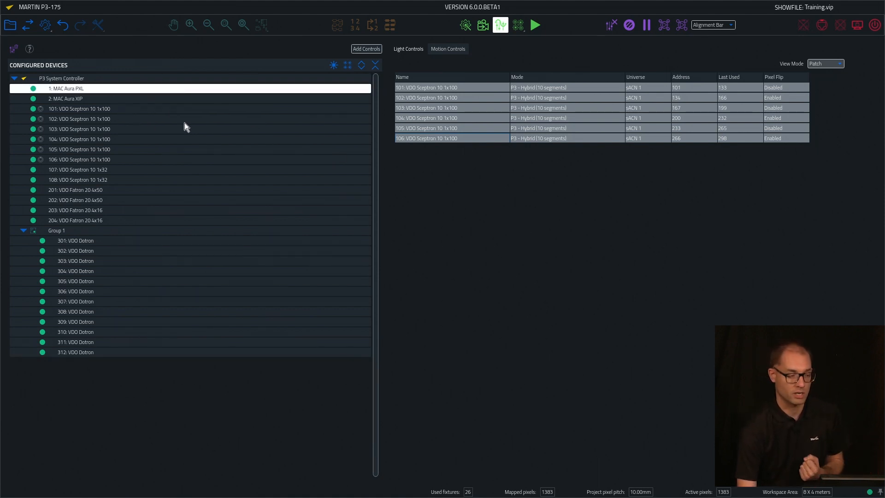
left_click(365, 50)
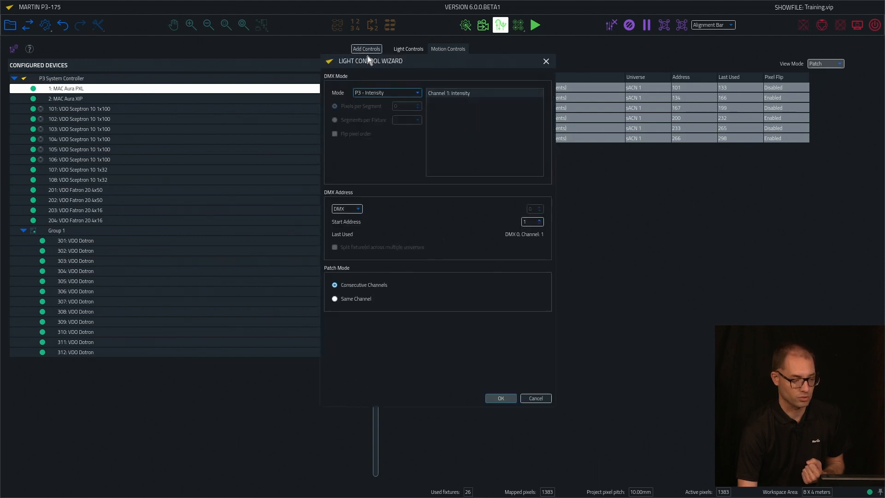
left_click(390, 92)
left_click(378, 119)
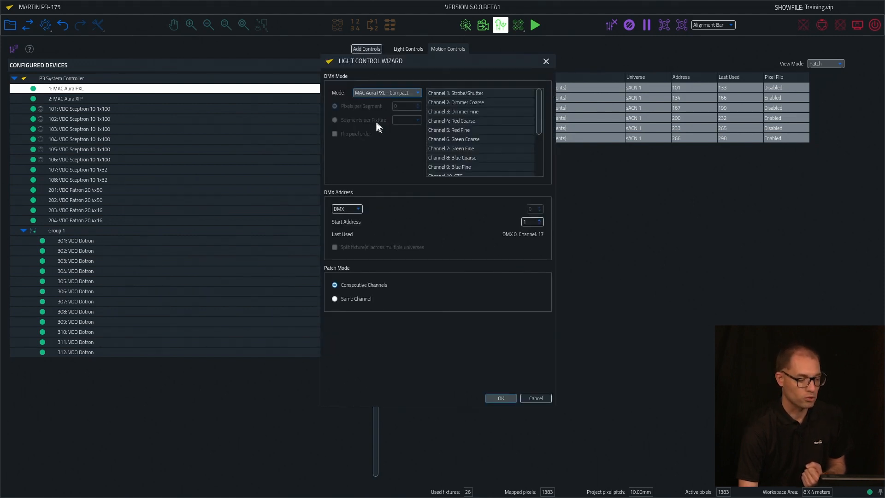
left_click(383, 94)
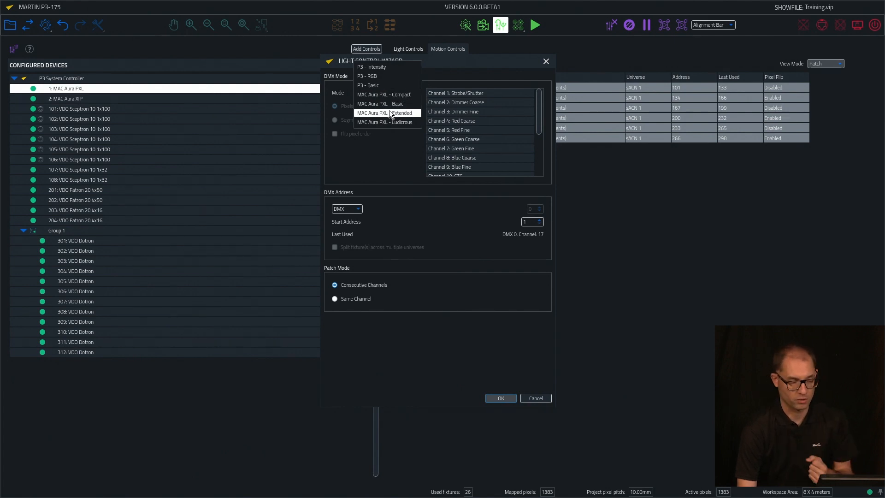
left_click(389, 104)
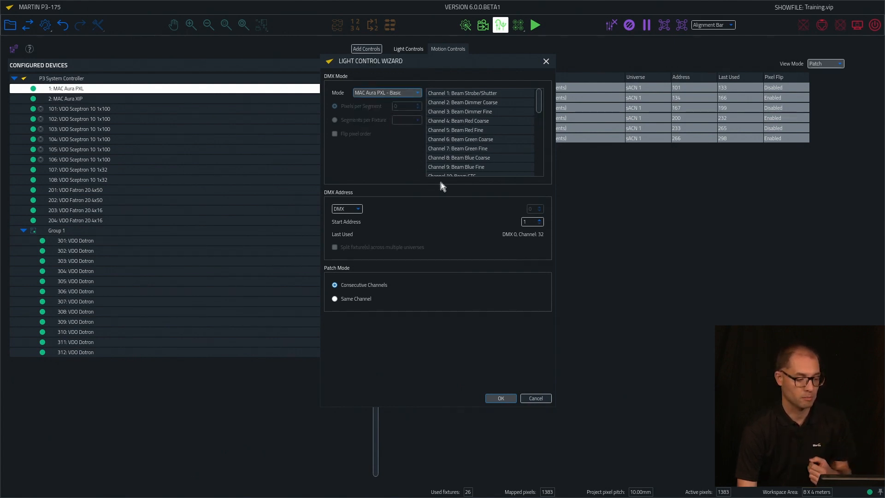
scroll(504, 109, "down", 7)
scroll(505, 122, "down", 1)
scroll(501, 123, "up", 8)
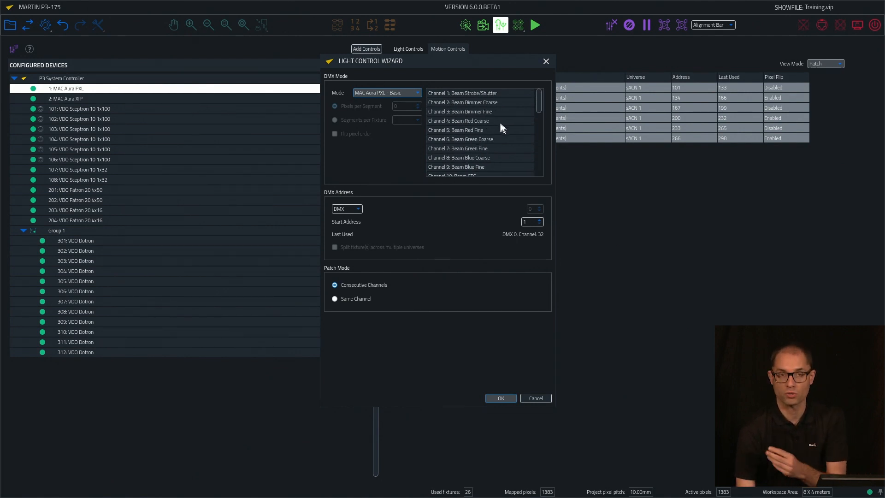
scroll(500, 123, "down", 8)
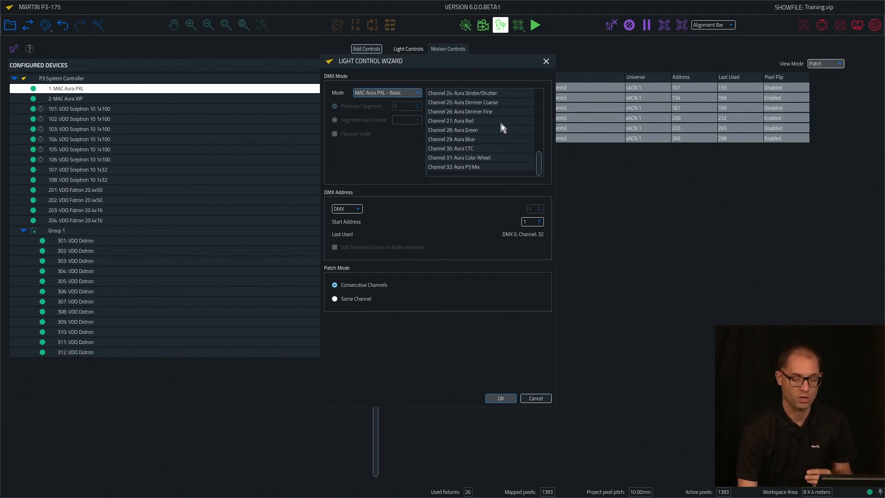
scroll(502, 123, "up", 8)
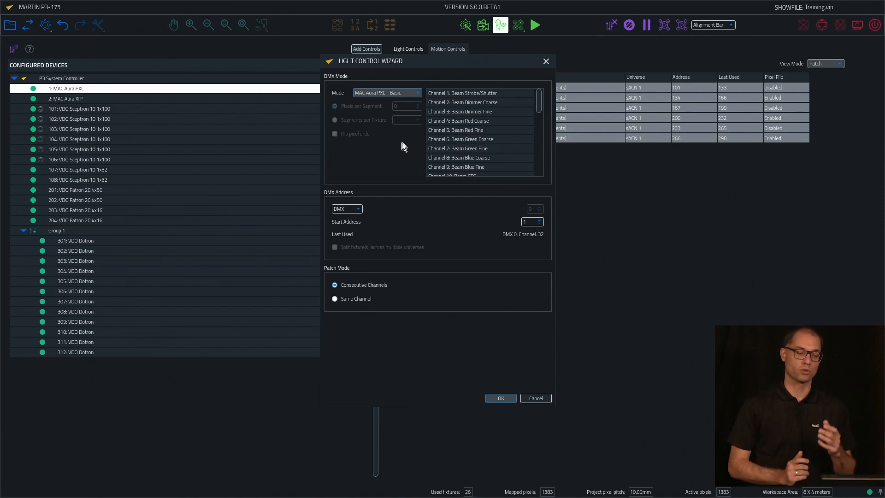
Patch the MAC Aura PXL to sACN universe 1 with start address 1 and confirm the light controls
left_click(348, 210)
left_click(351, 226)
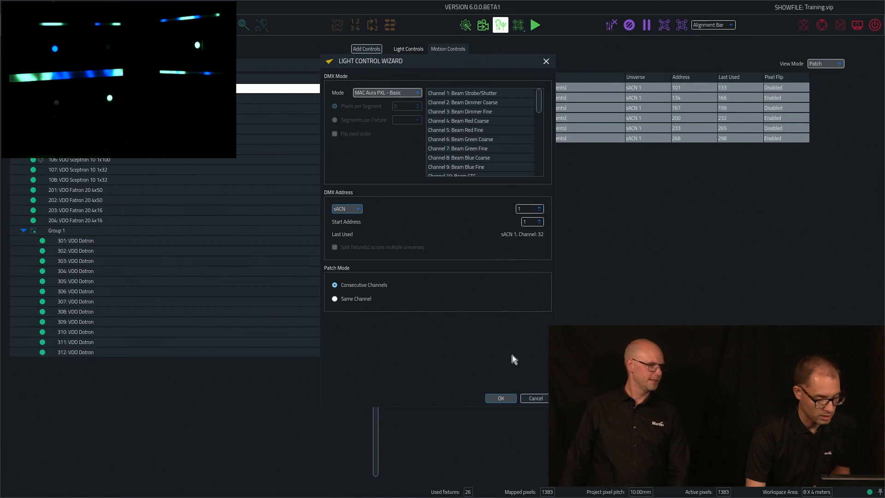
left_click(501, 398)
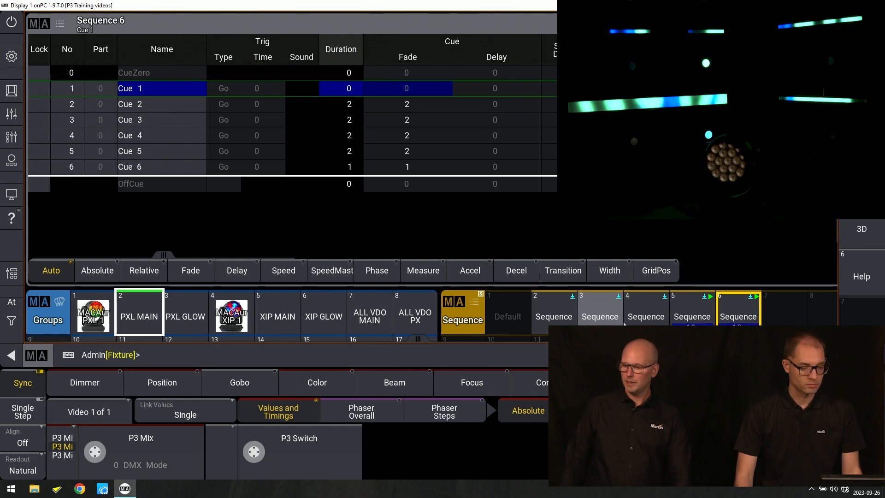
Play Sequence 6 in grandMA3 onPC through cues 2 to 6 to test DMX and video on the MAC Aura PXL
key("space")
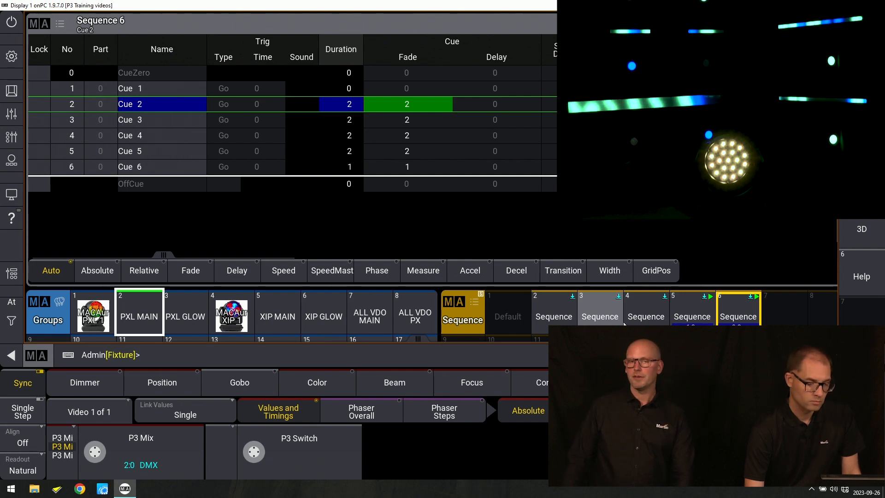
key("space")
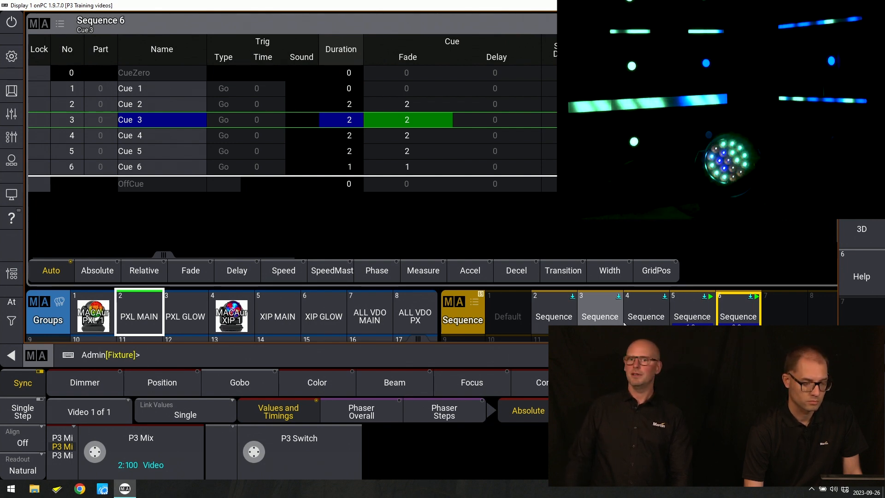
key("space")
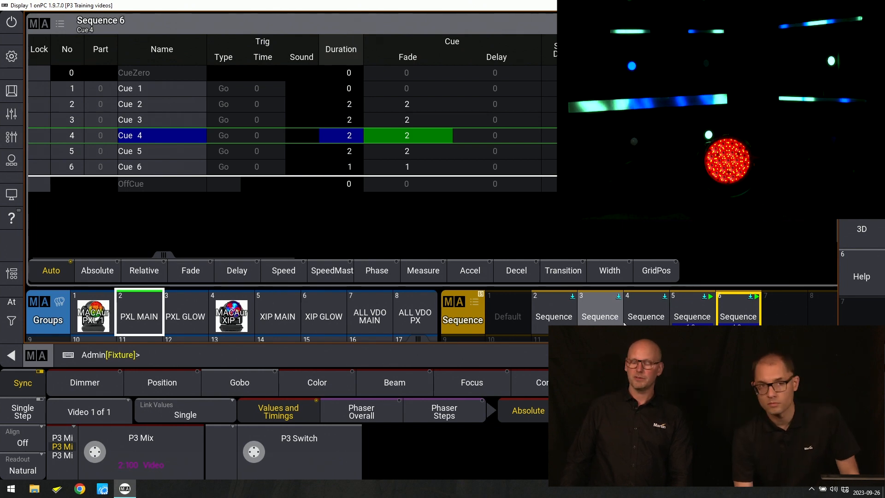
key("space")
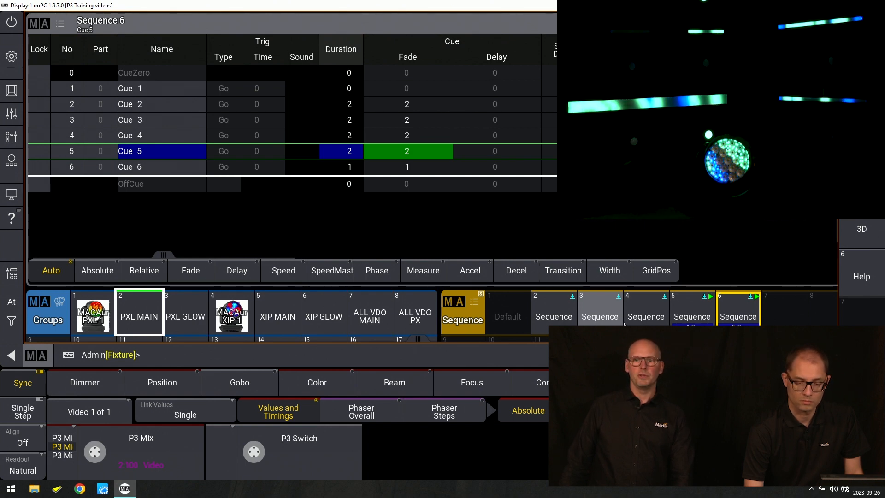
key("space")
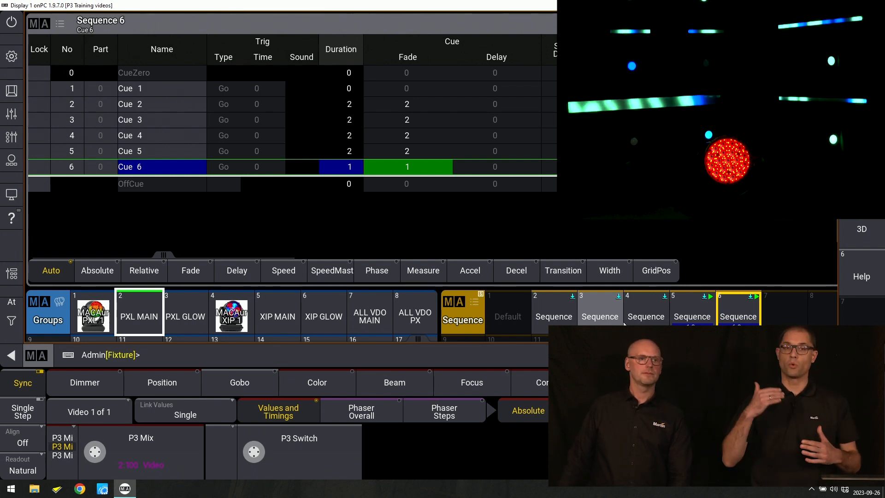
Return to the P3-175 live view and recall the HDMI Unscaled preset
key("F11")
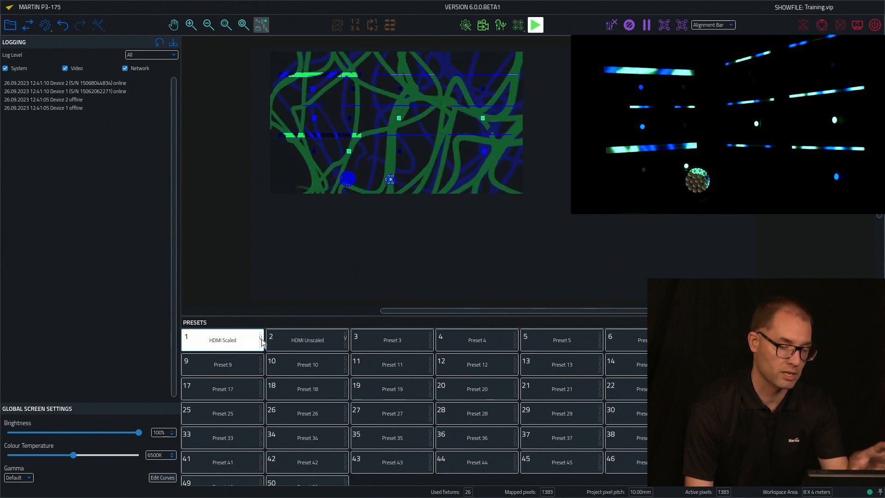
left_click(318, 339)
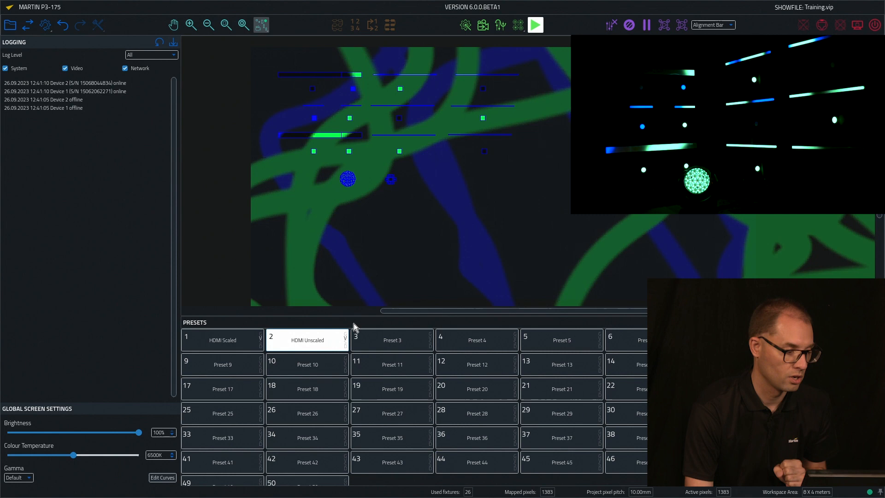